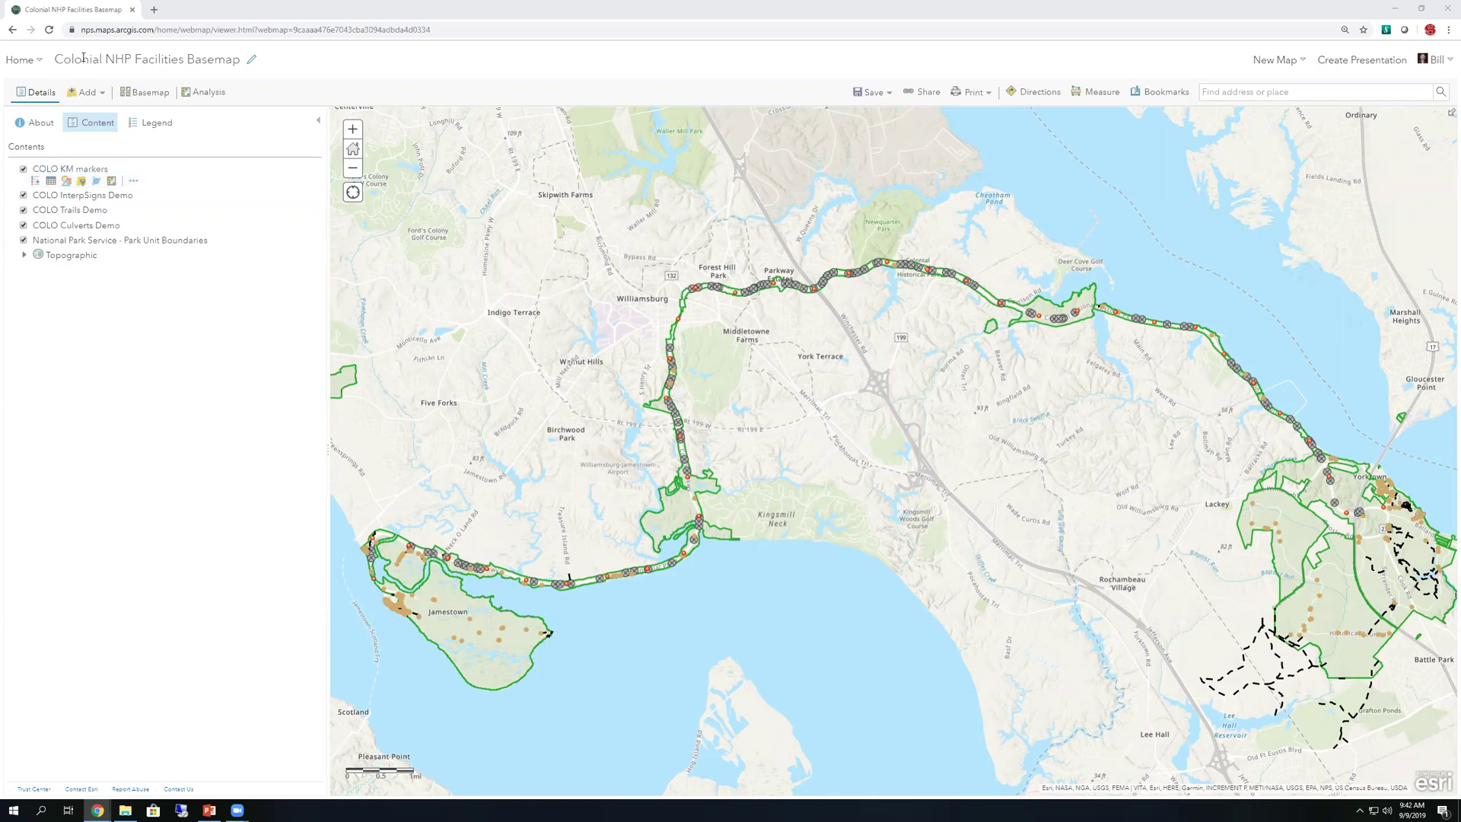
Rename the COLO KM markers layer as Kilometer Markers.
drag(54, 62, 237, 67)
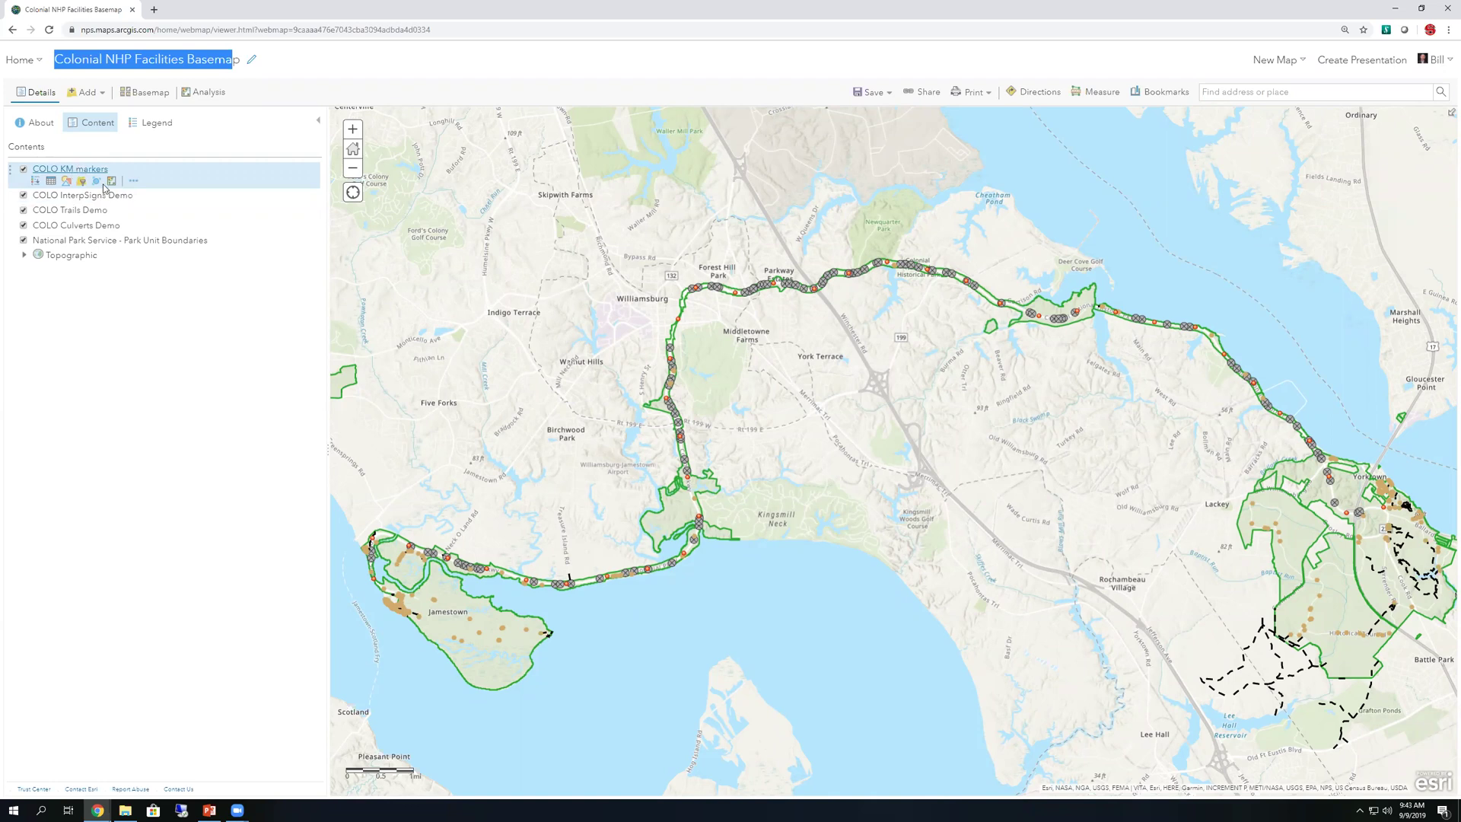
click(135, 181)
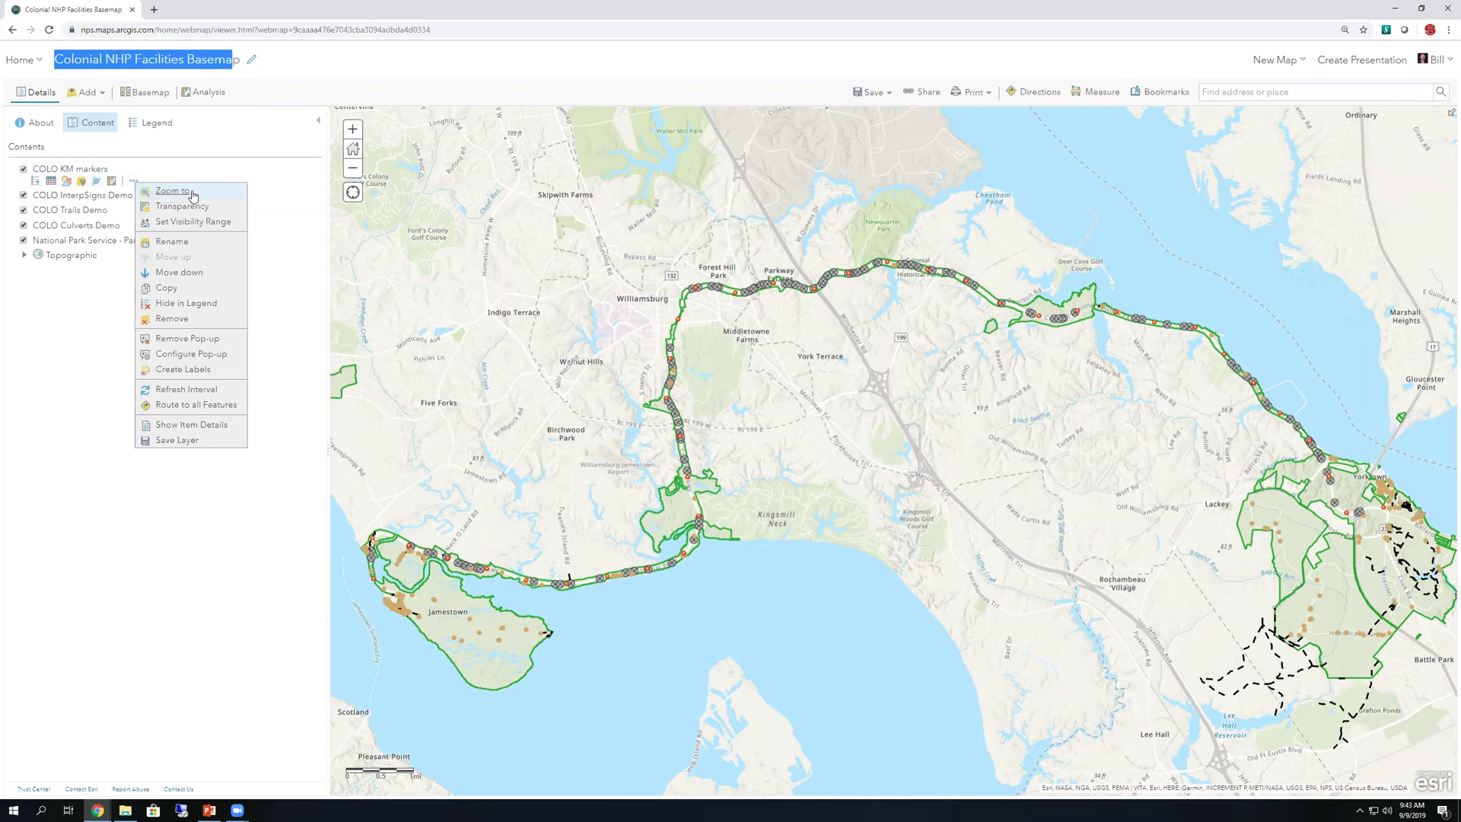
mouse_move(201, 210)
click(167, 242)
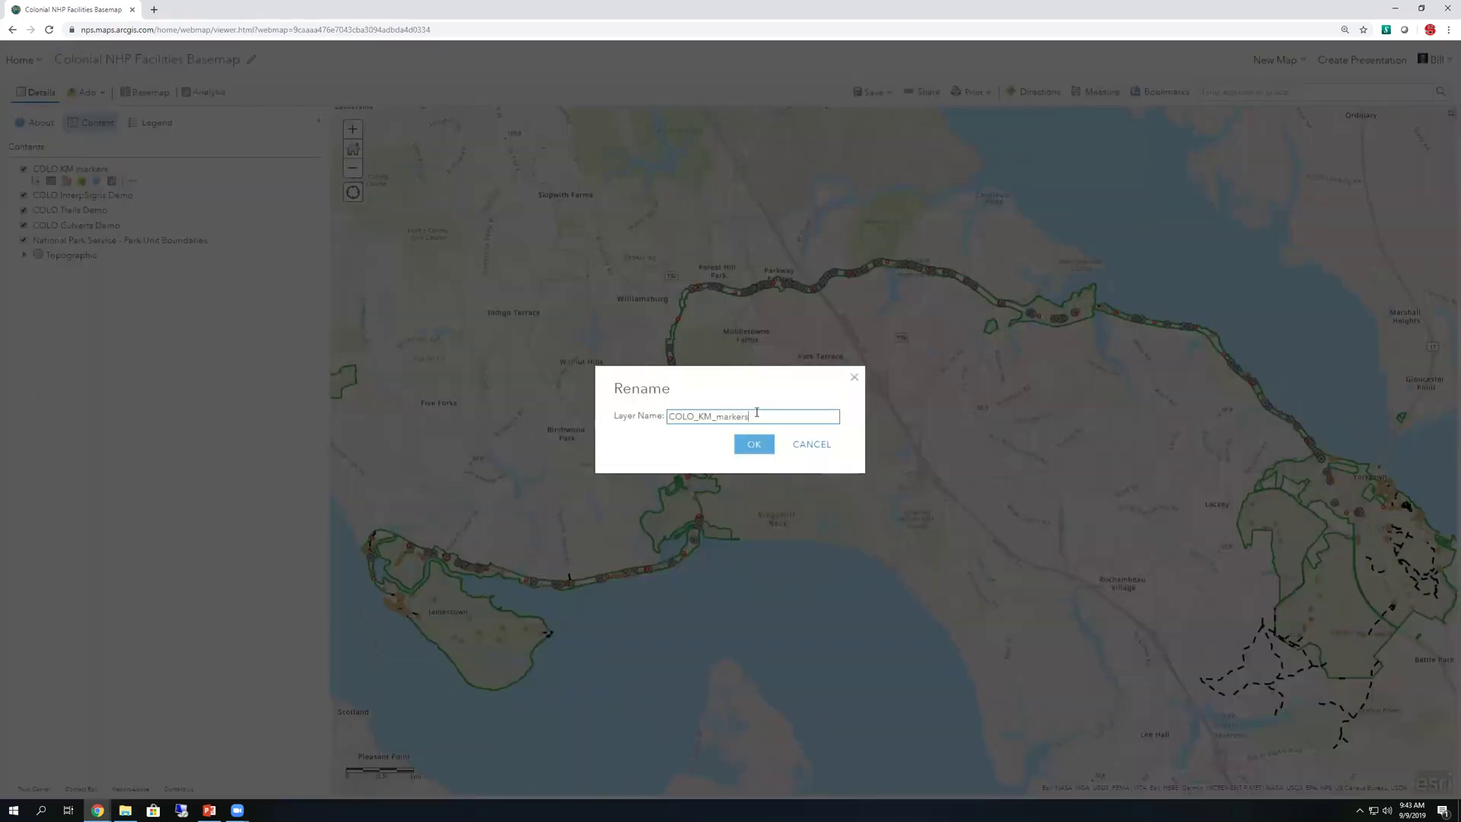
double_click(685, 416)
text(Kilometer)
key(BackSpace)
key(BackSpace)
key(BackSpace)
key(BackSpace)
text(meter Marker)
click(763, 443)
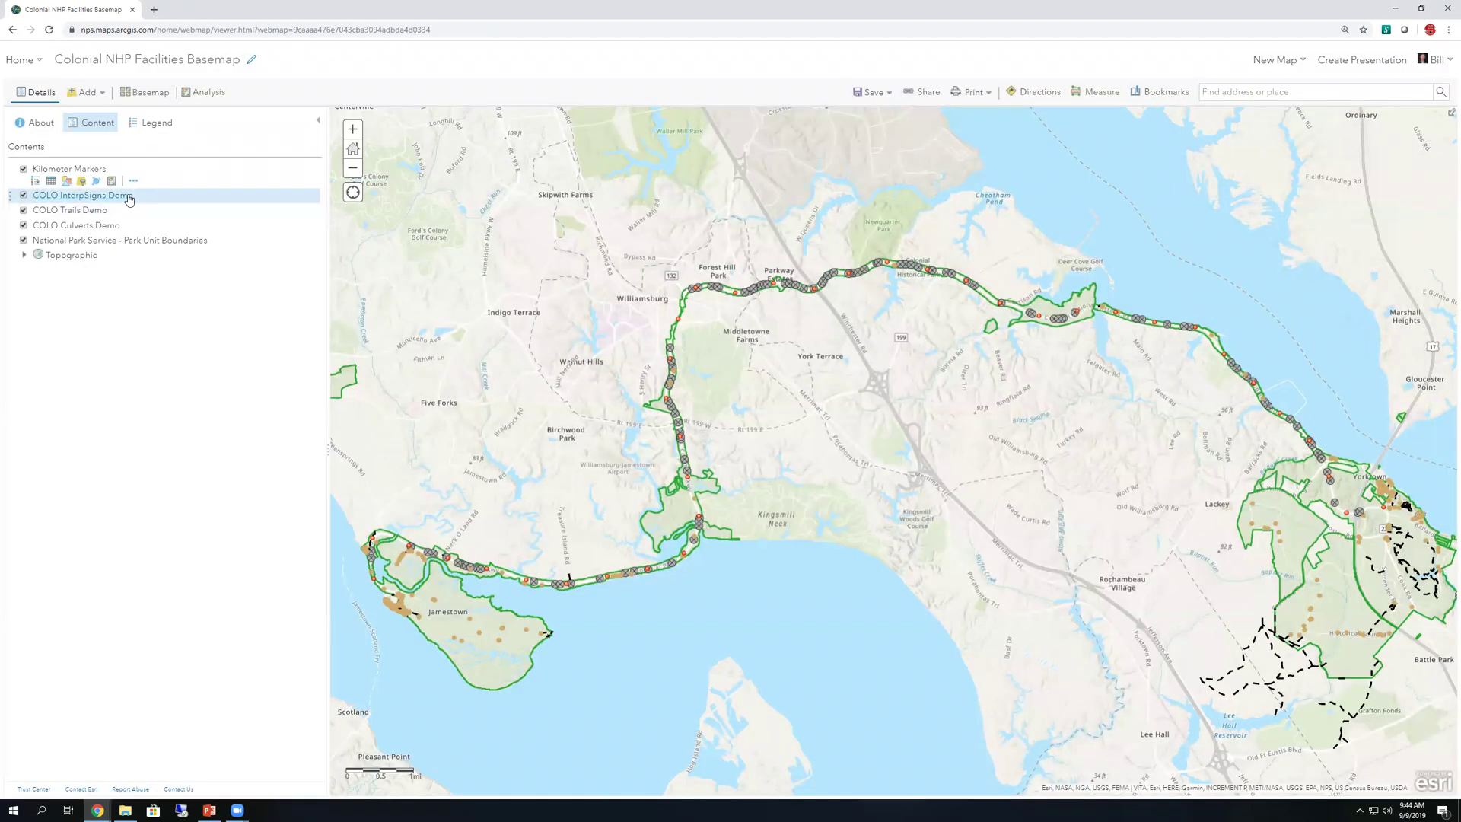
Rename the remaining layers as Interpretive Signs, Park Trails, Culverts and Park Unit Boundaries, dropping the COLO, Demo and National Park Service wording.
click(134, 196)
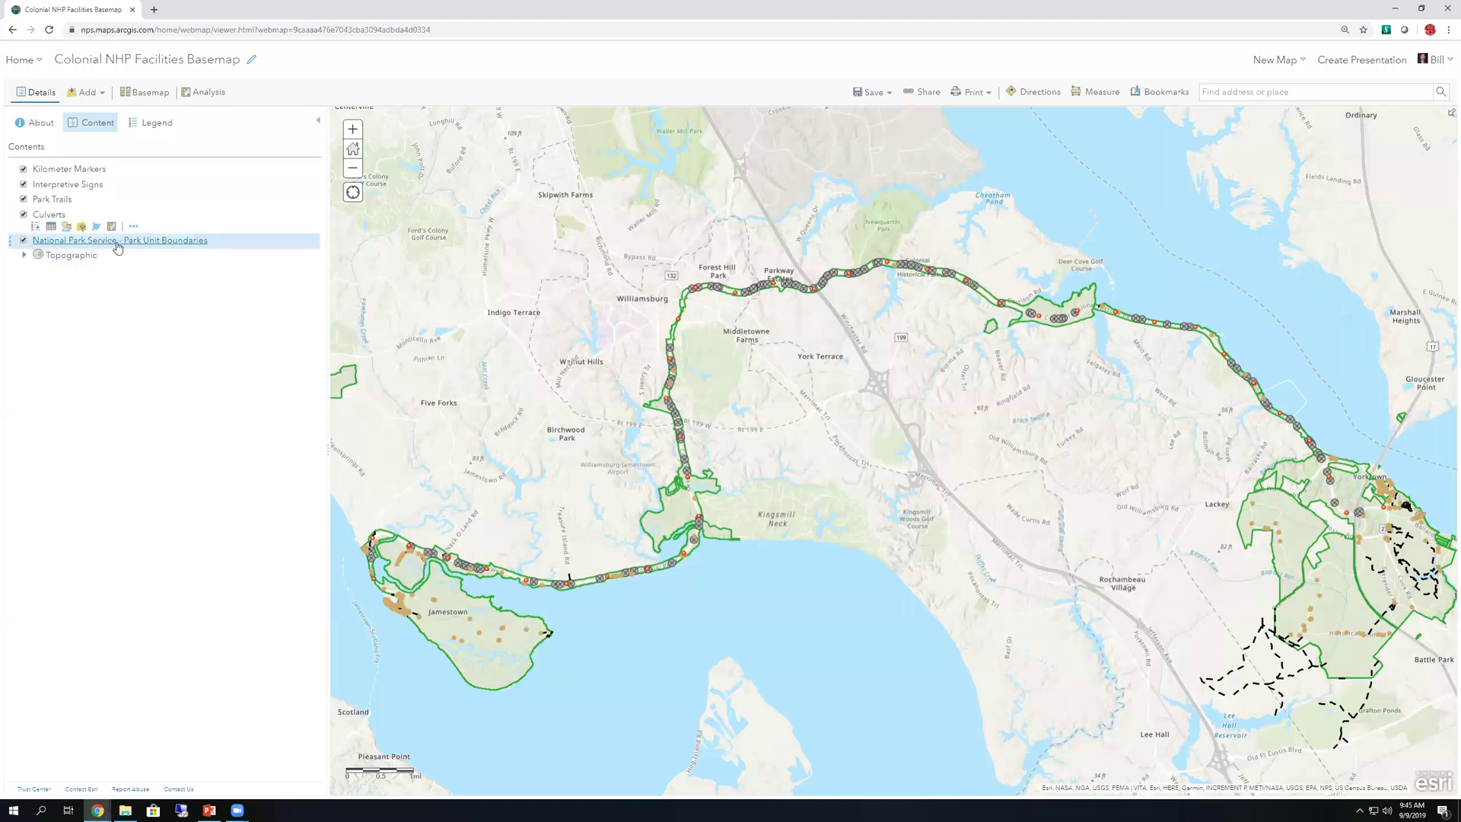
click(196, 242)
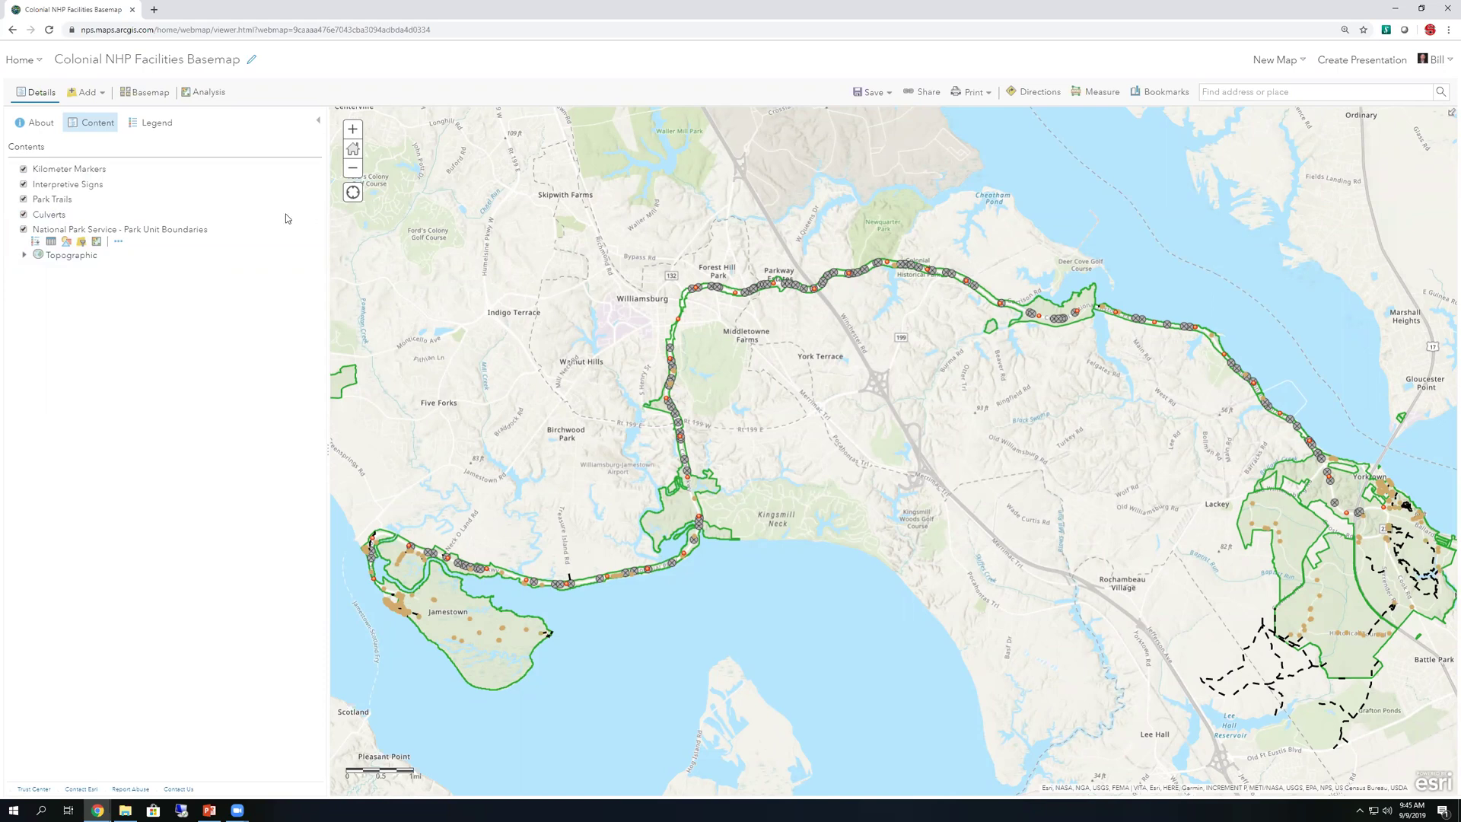
click(119, 244)
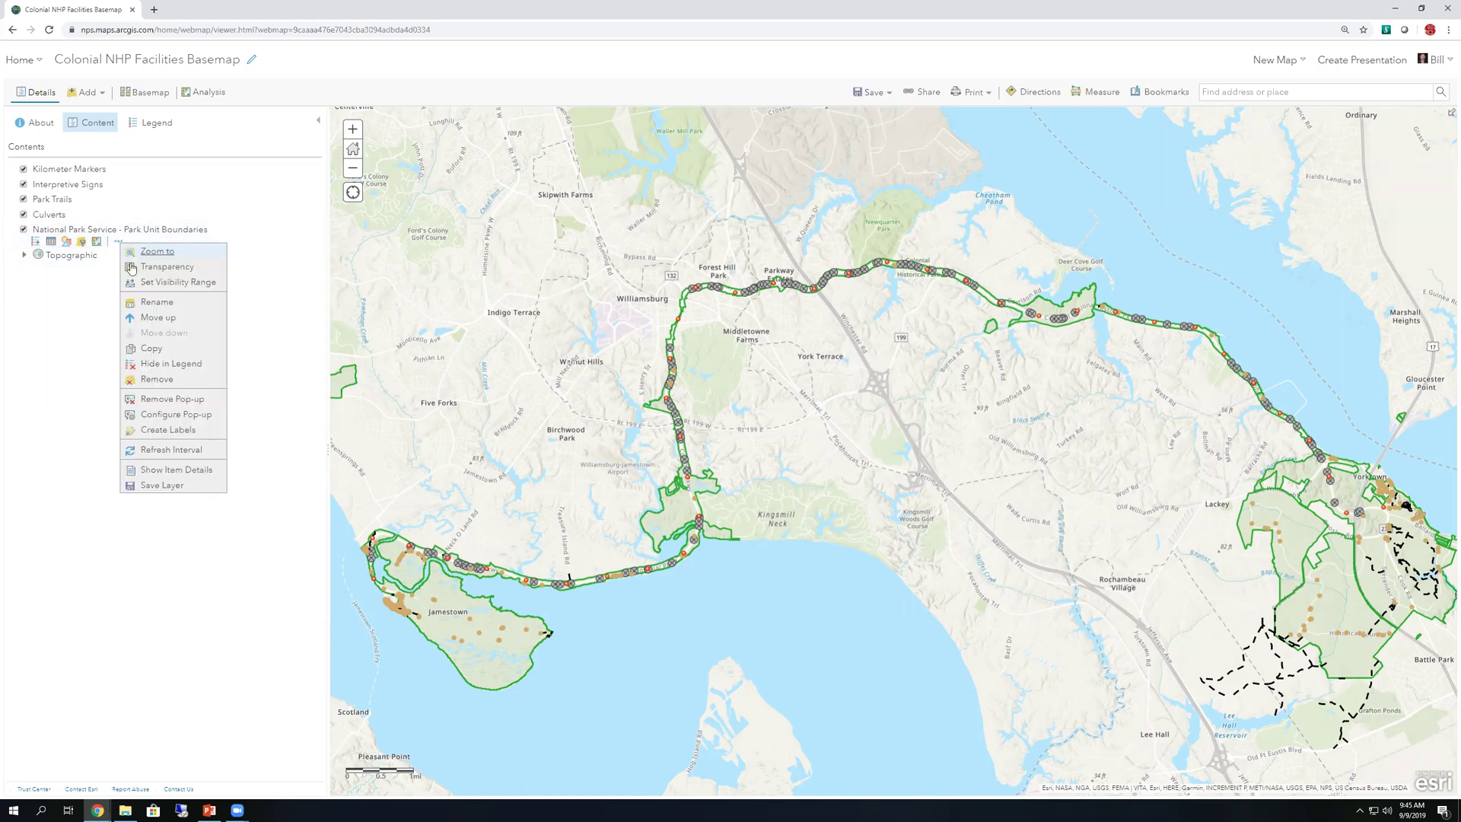
click(155, 309)
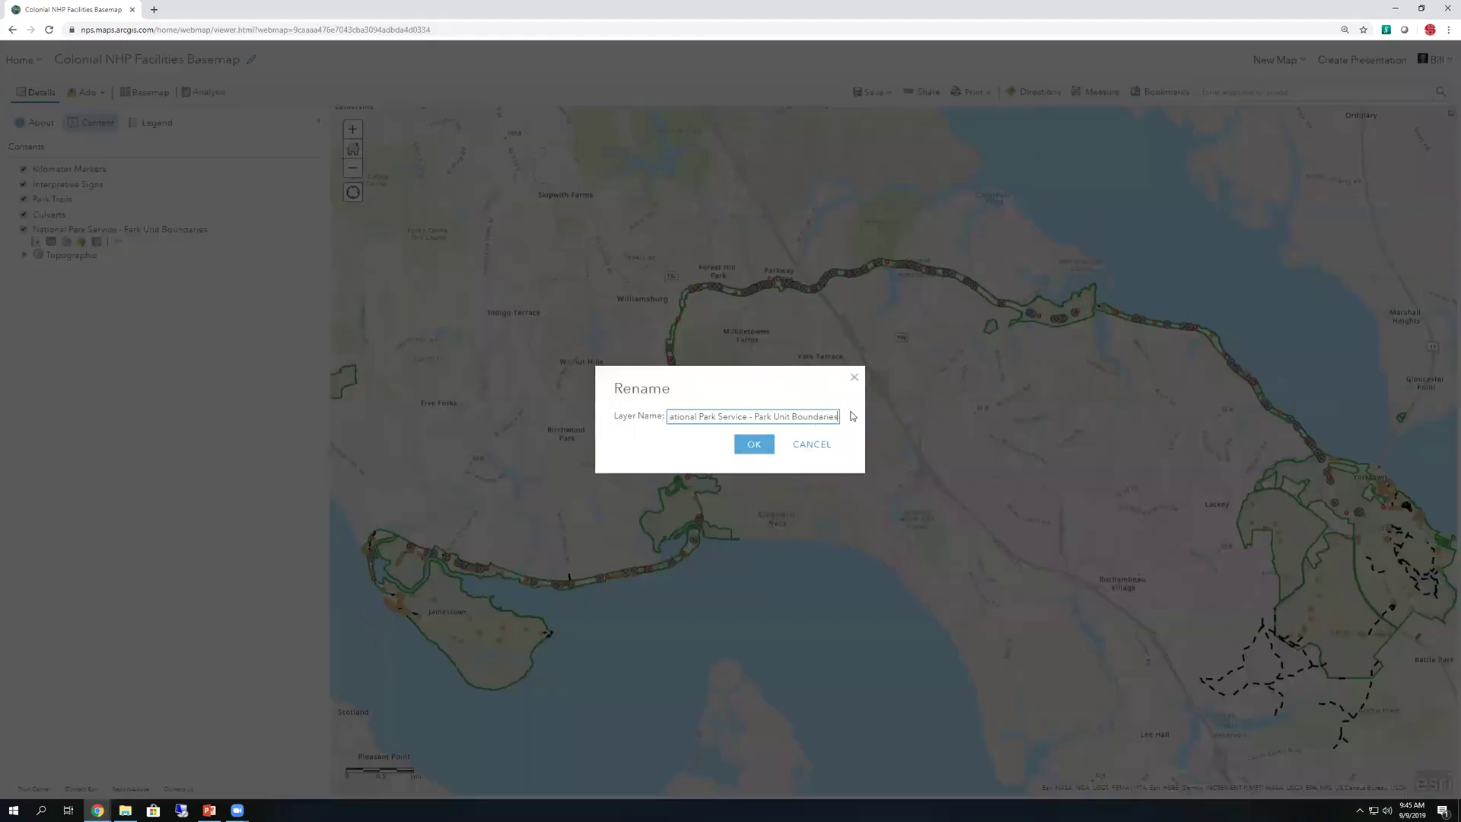
drag(838, 417, 600, 432)
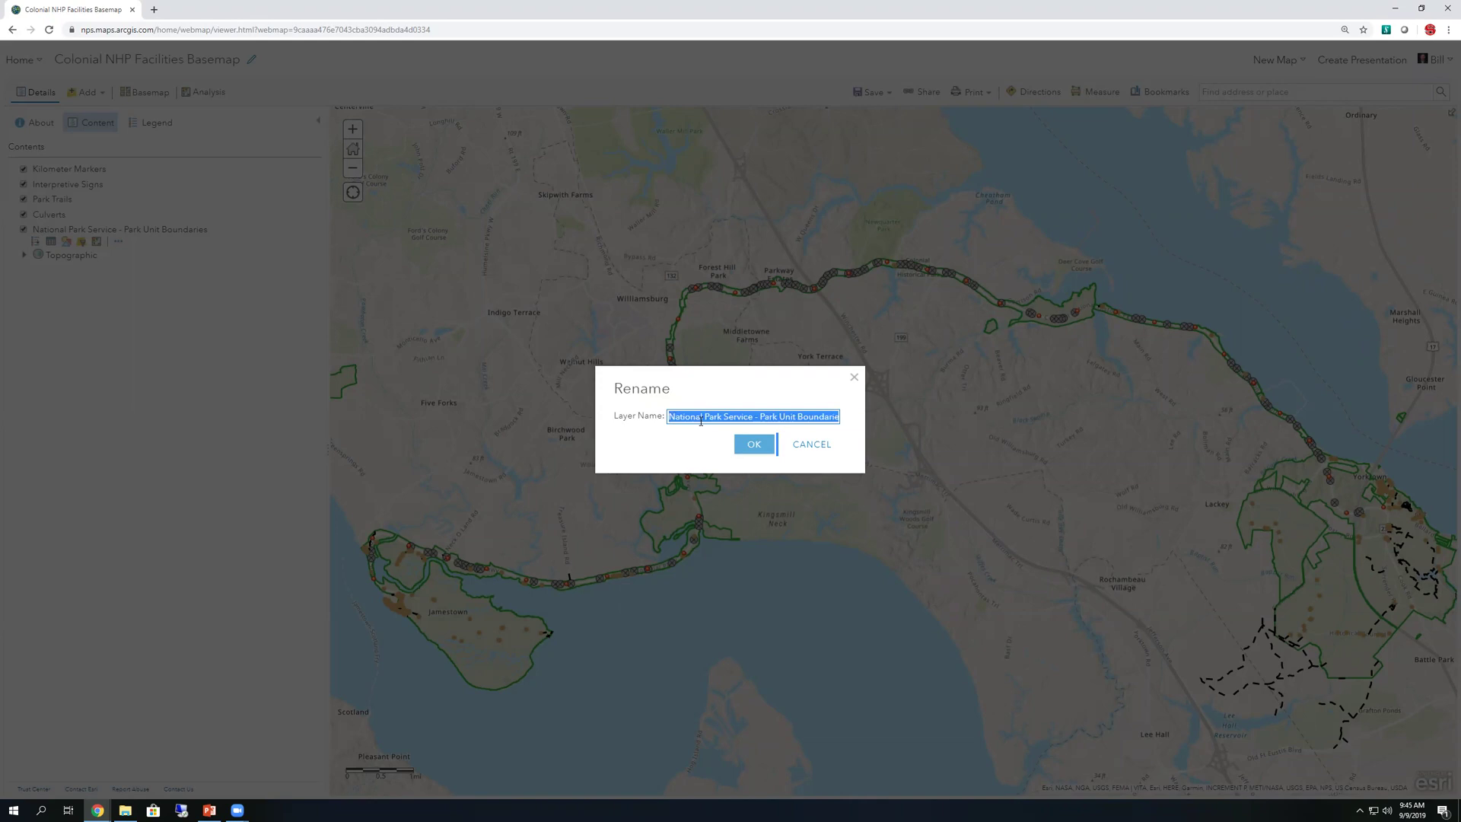
click(795, 411)
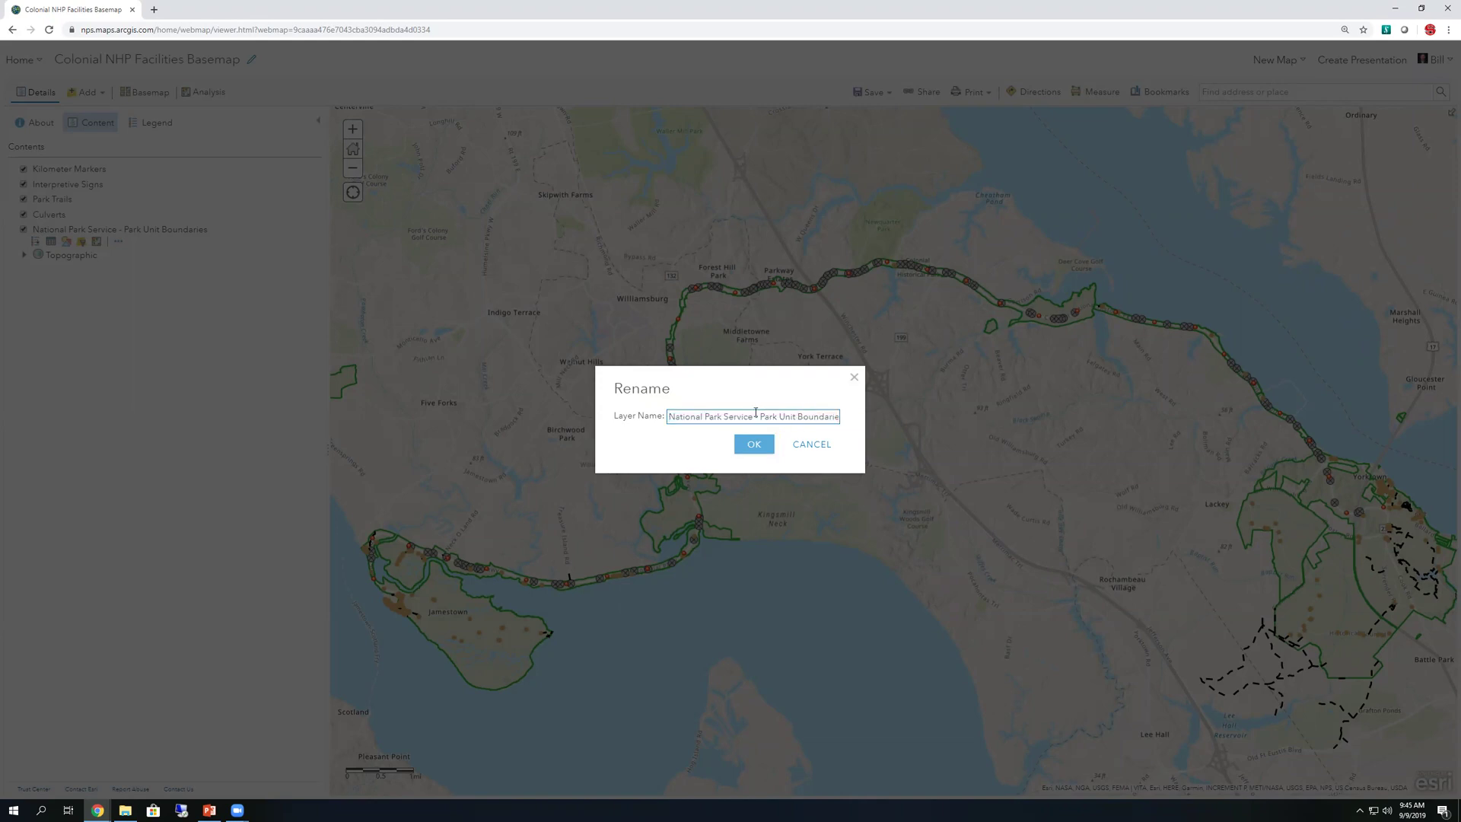
drag(759, 417, 549, 428)
key(BackSpace)
click(761, 447)
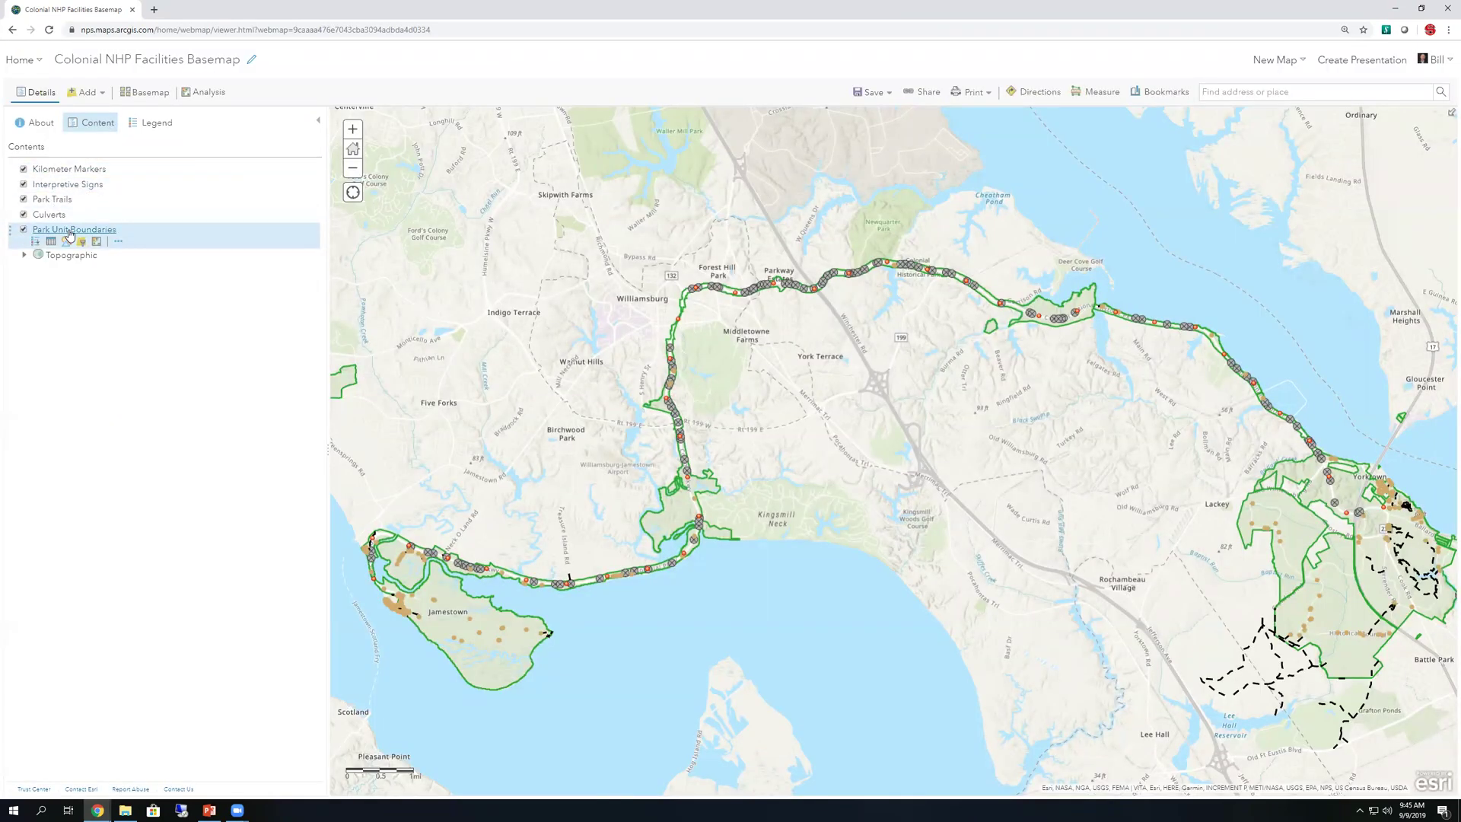
Create labels for the Kilometer Markers layer using the Marker Number field as the label text.
drag(106, 167, 111, 169)
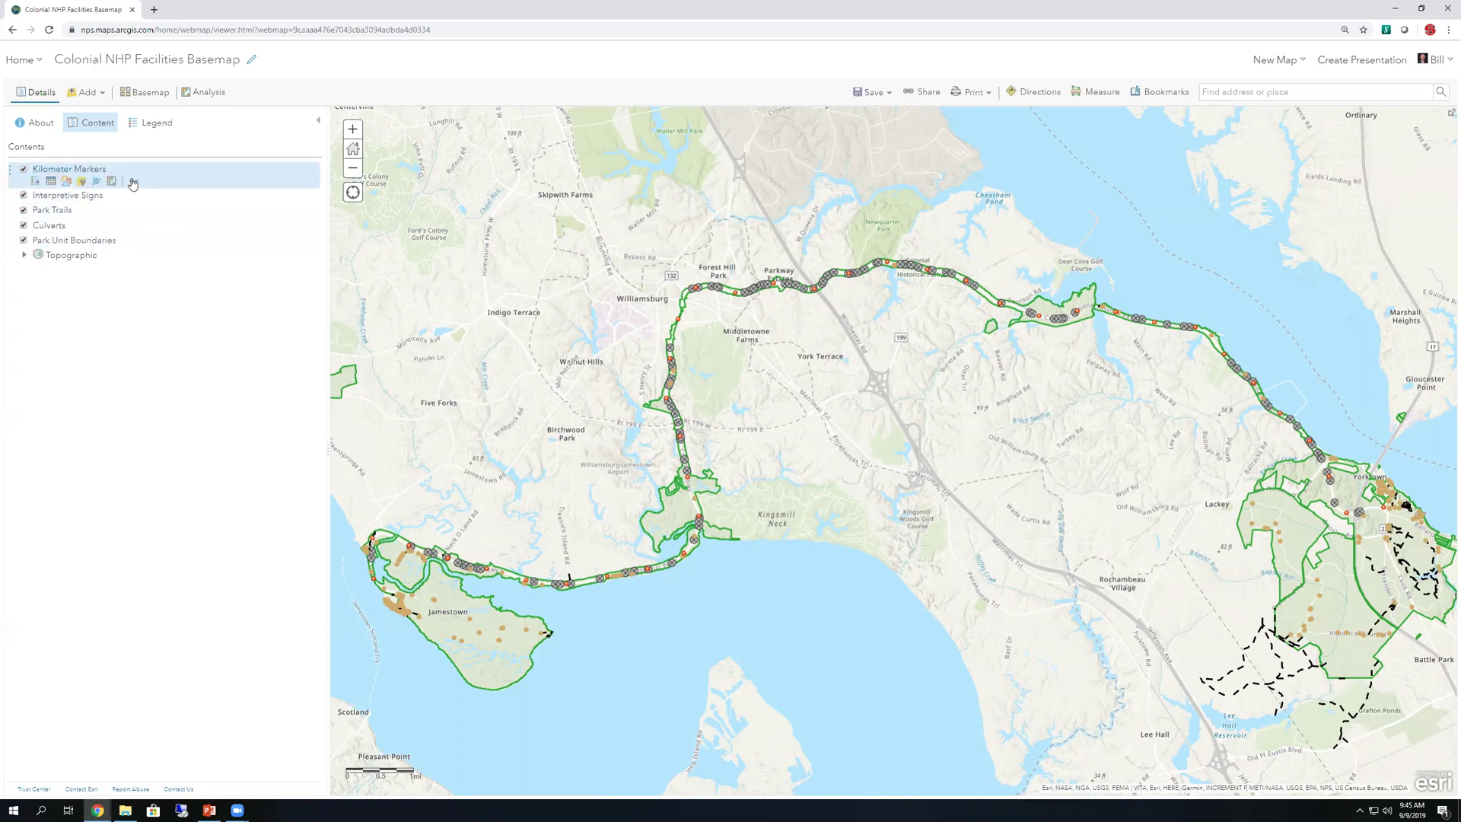
click(134, 181)
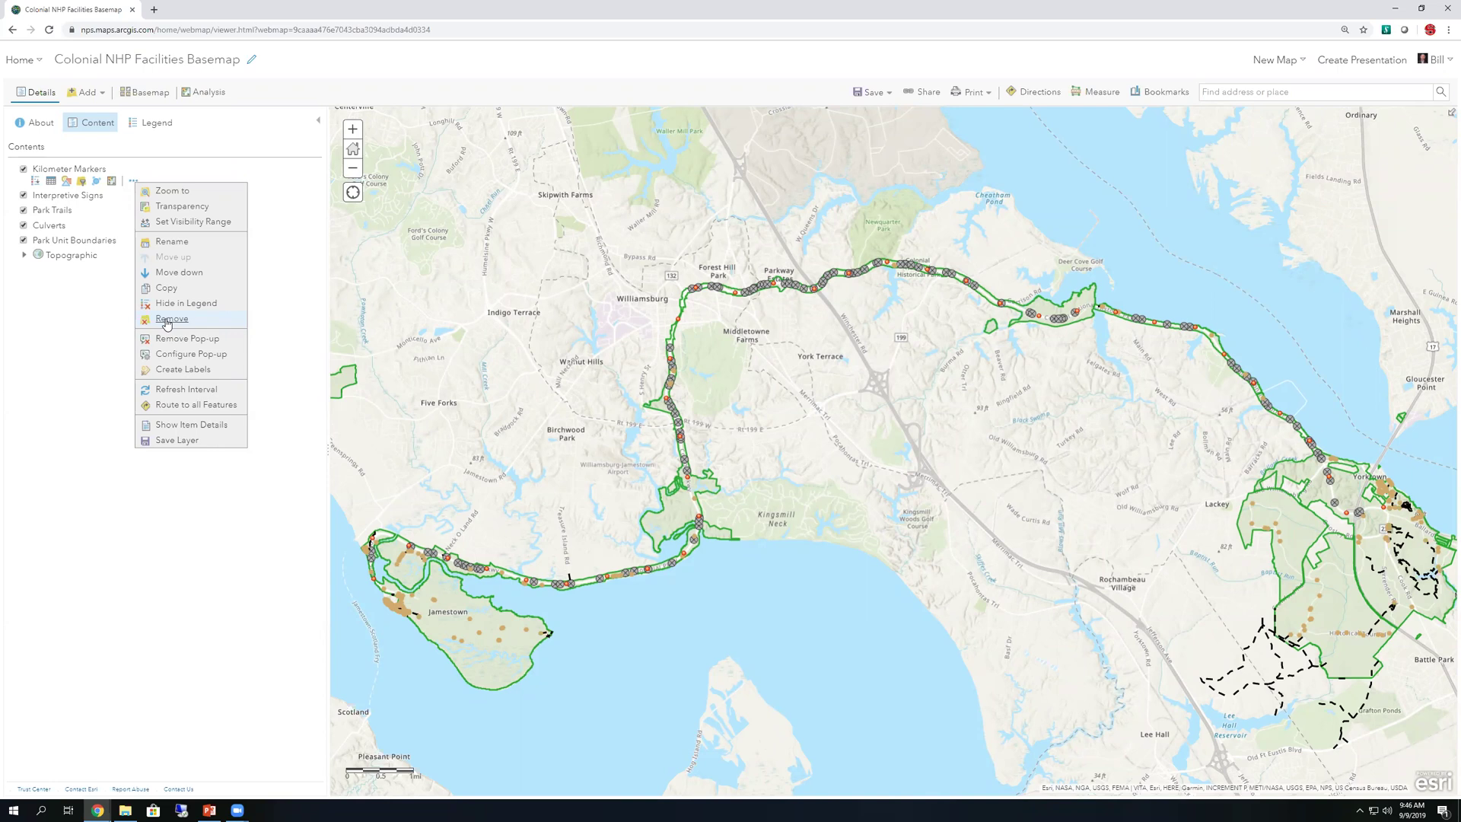
click(196, 373)
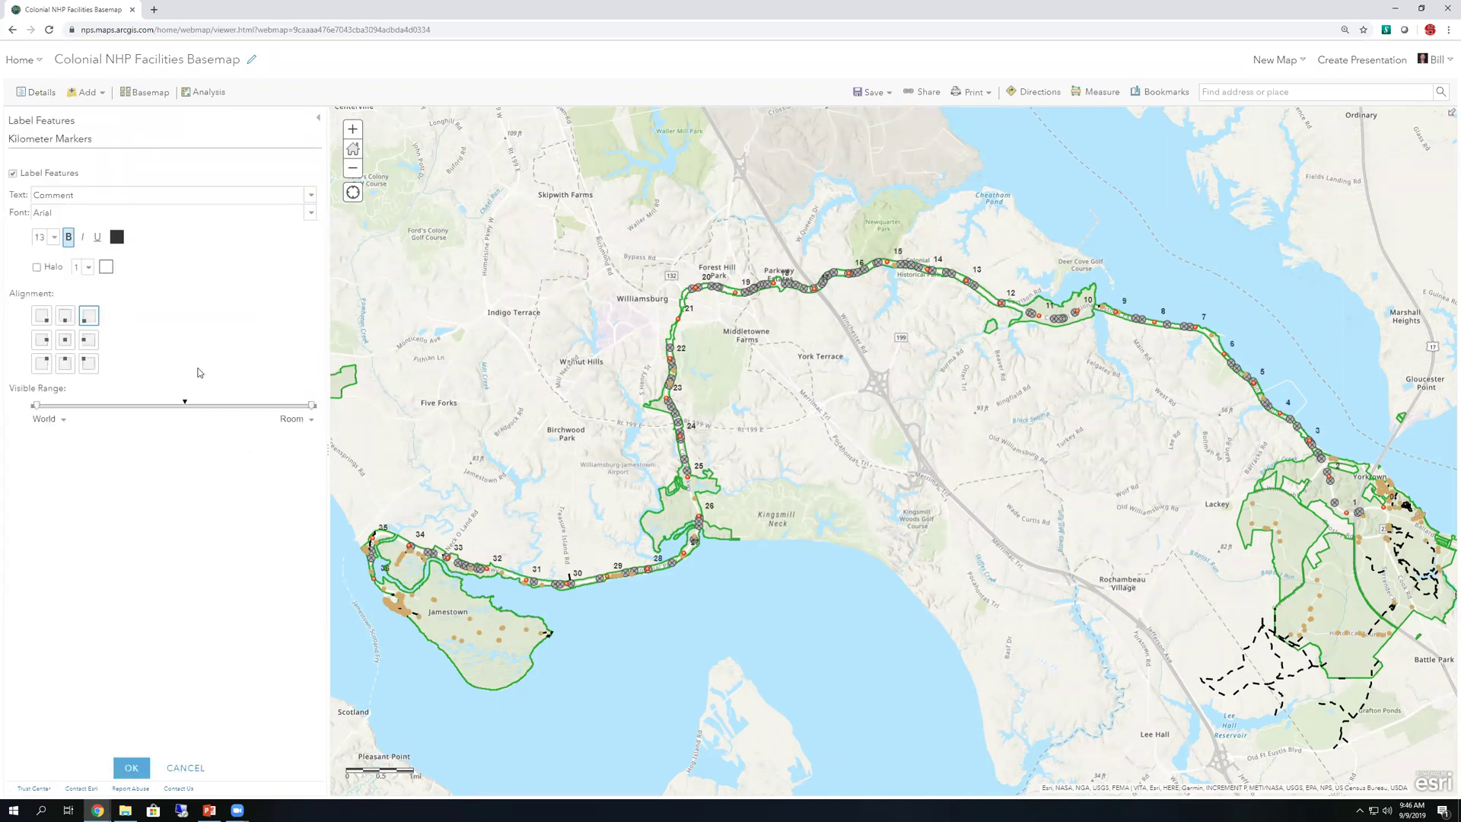
click(312, 196)
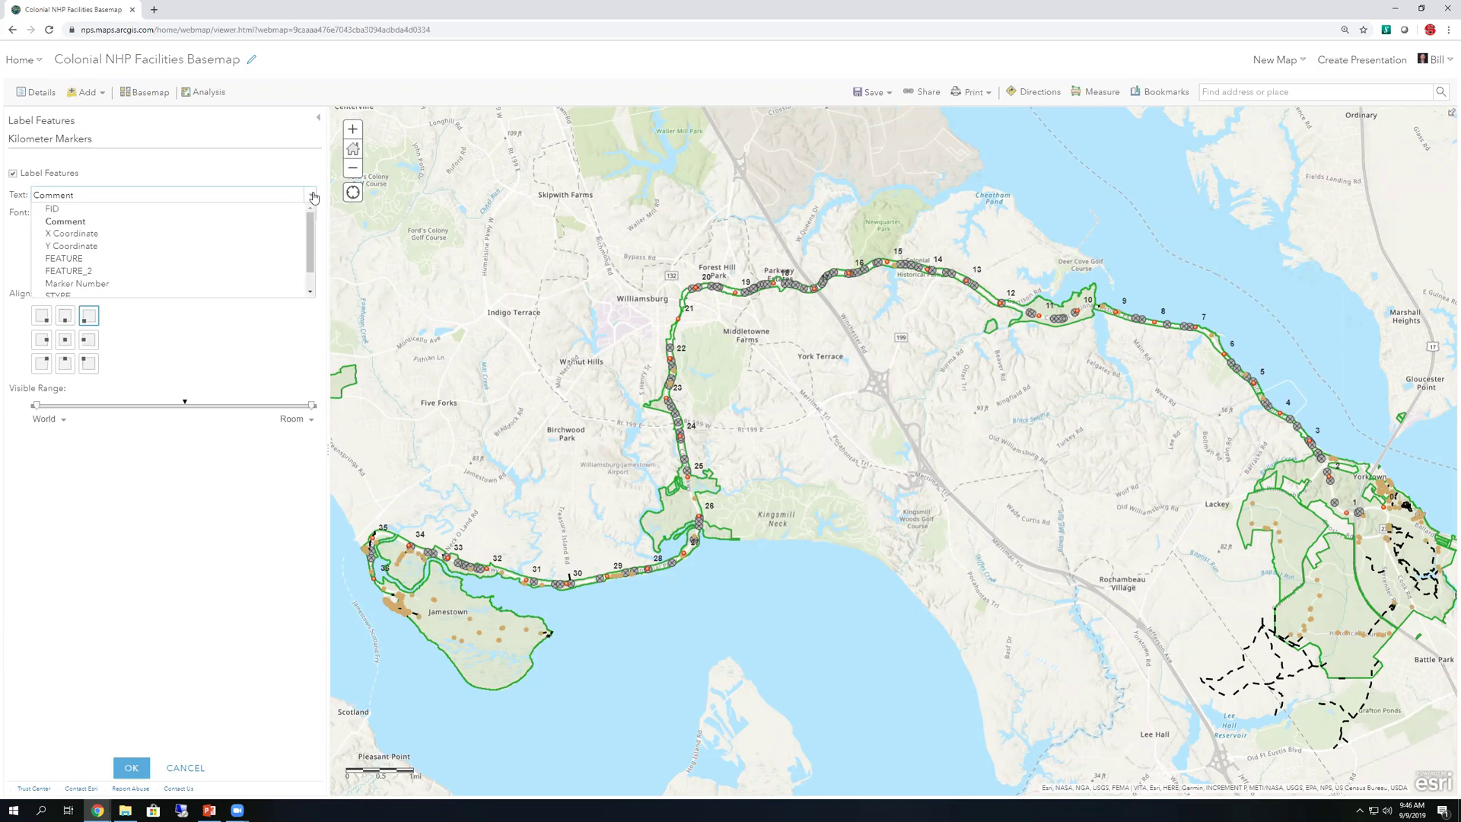
click(140, 284)
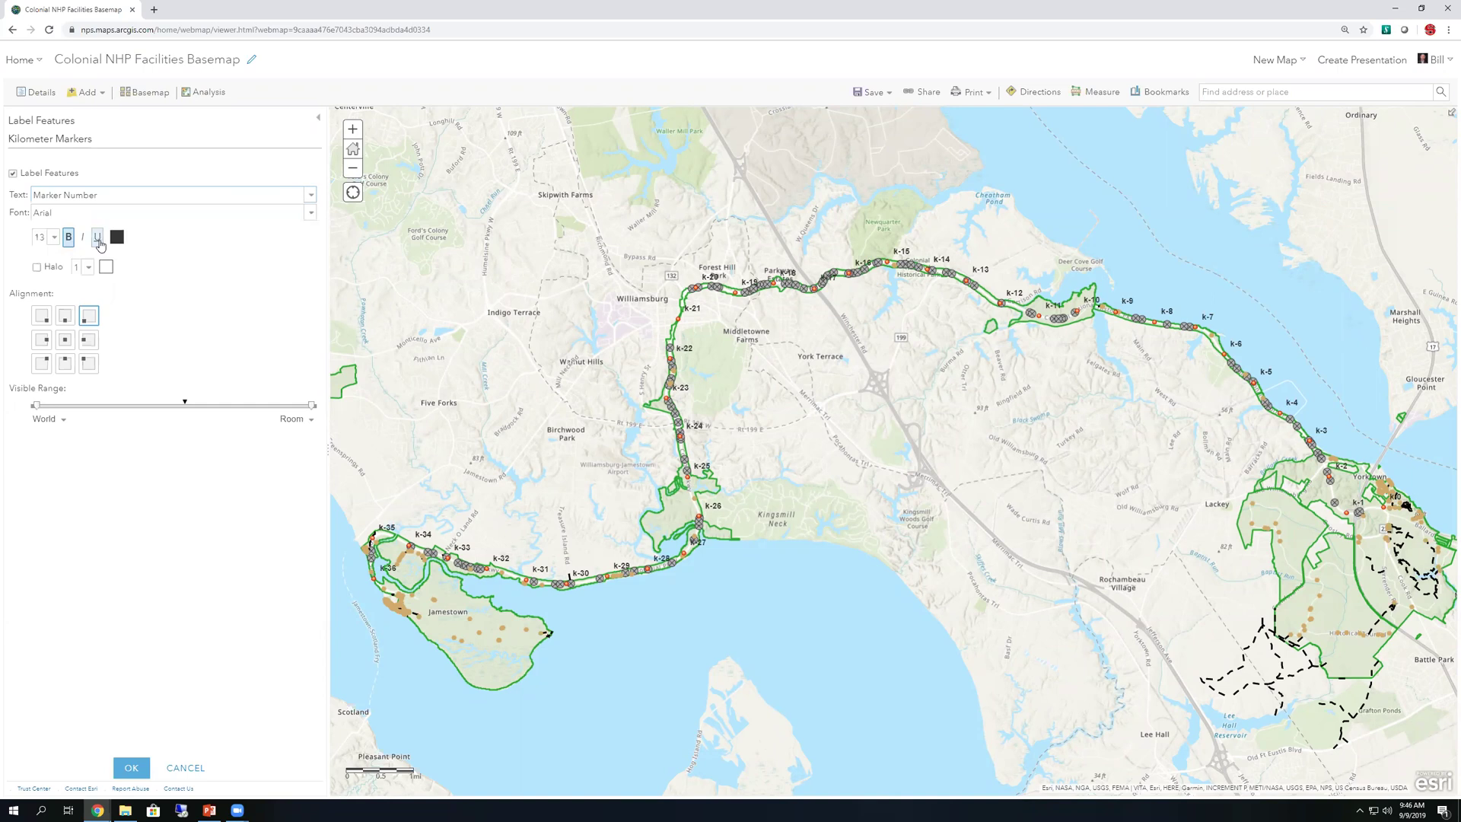
click(133, 769)
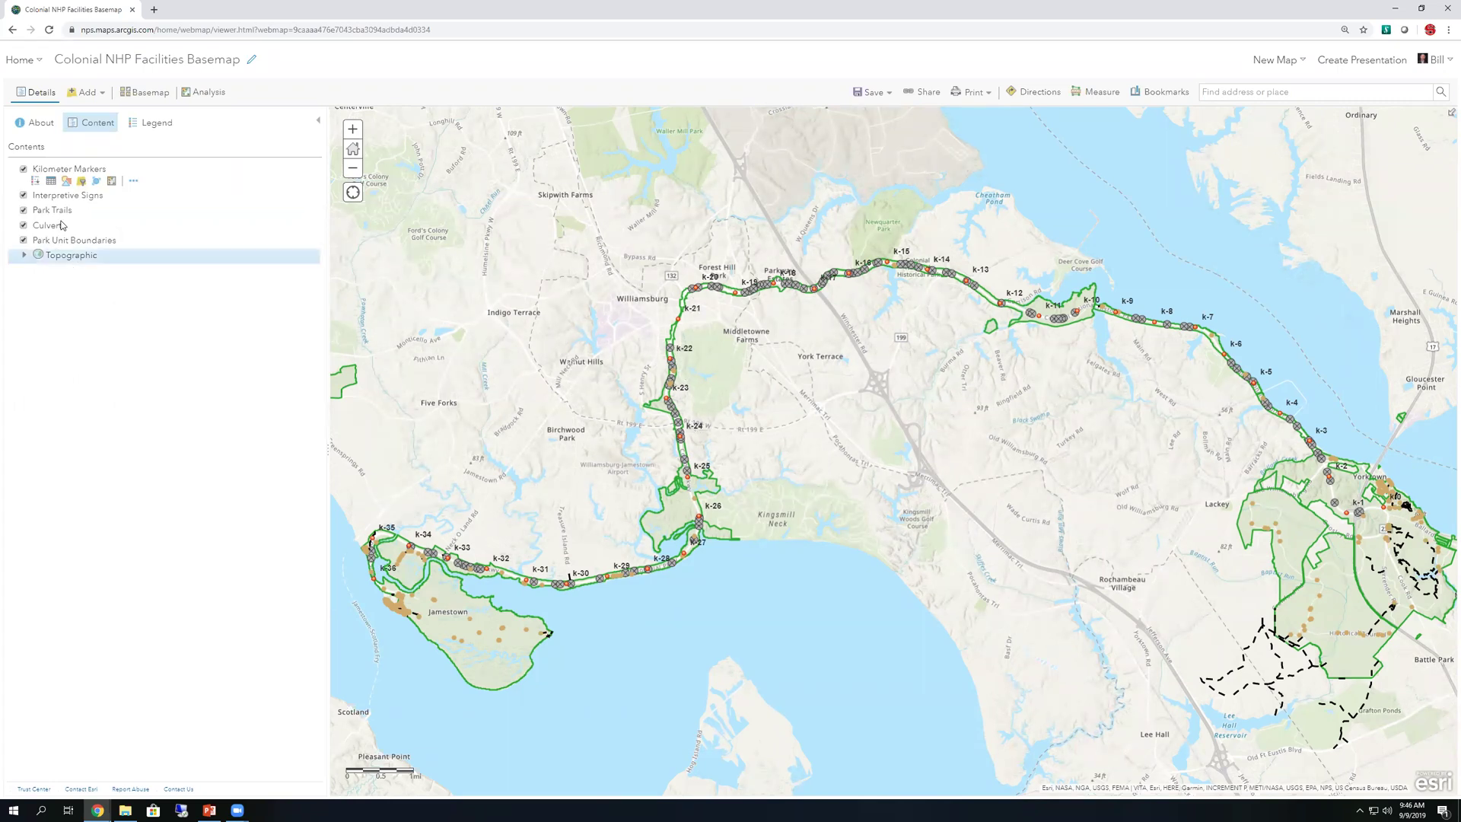
Change the alignment of the Kilometer Markers labels so they sit middle-left of their points.
click(133, 184)
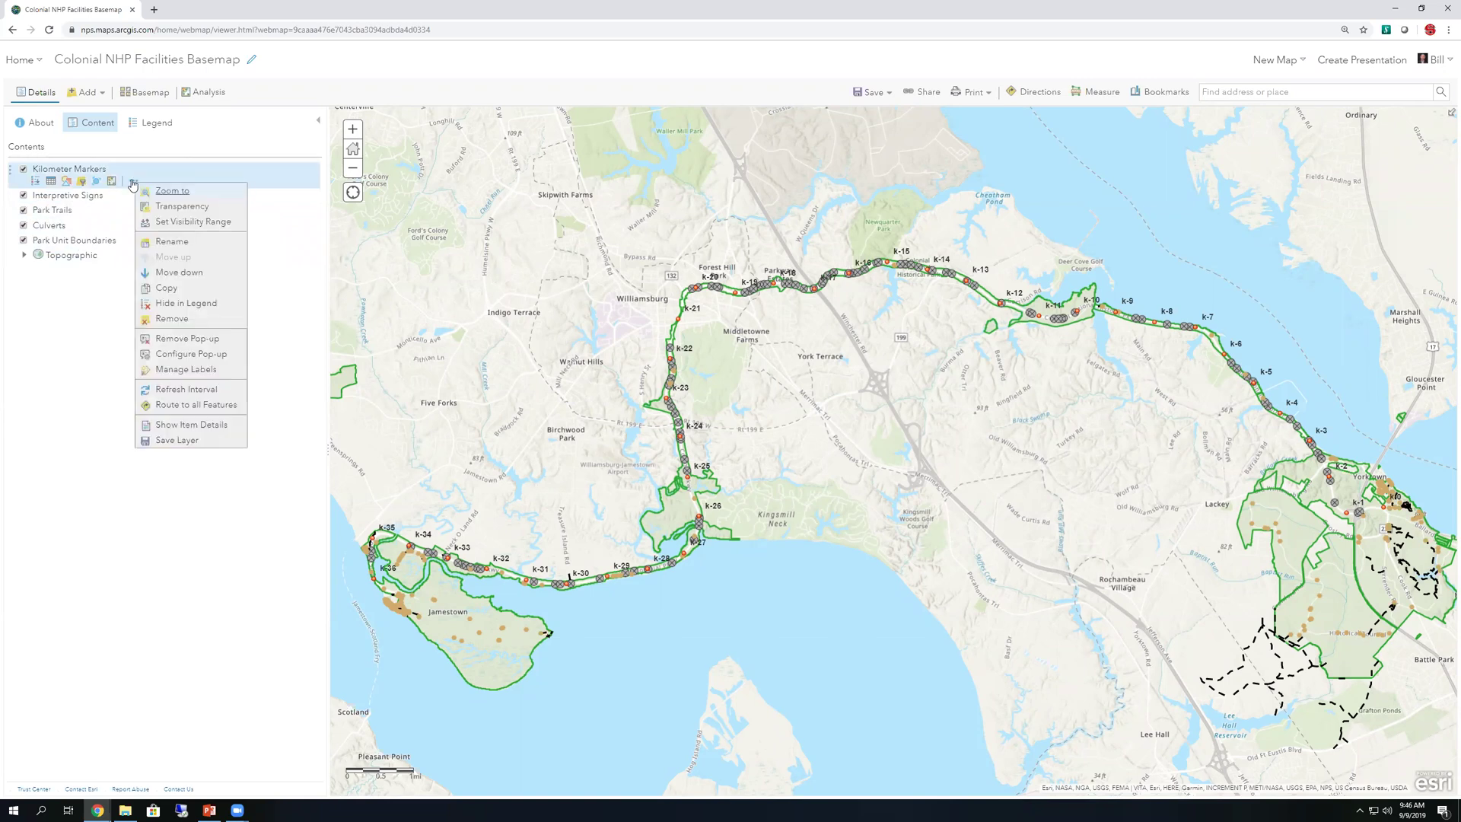
click(186, 370)
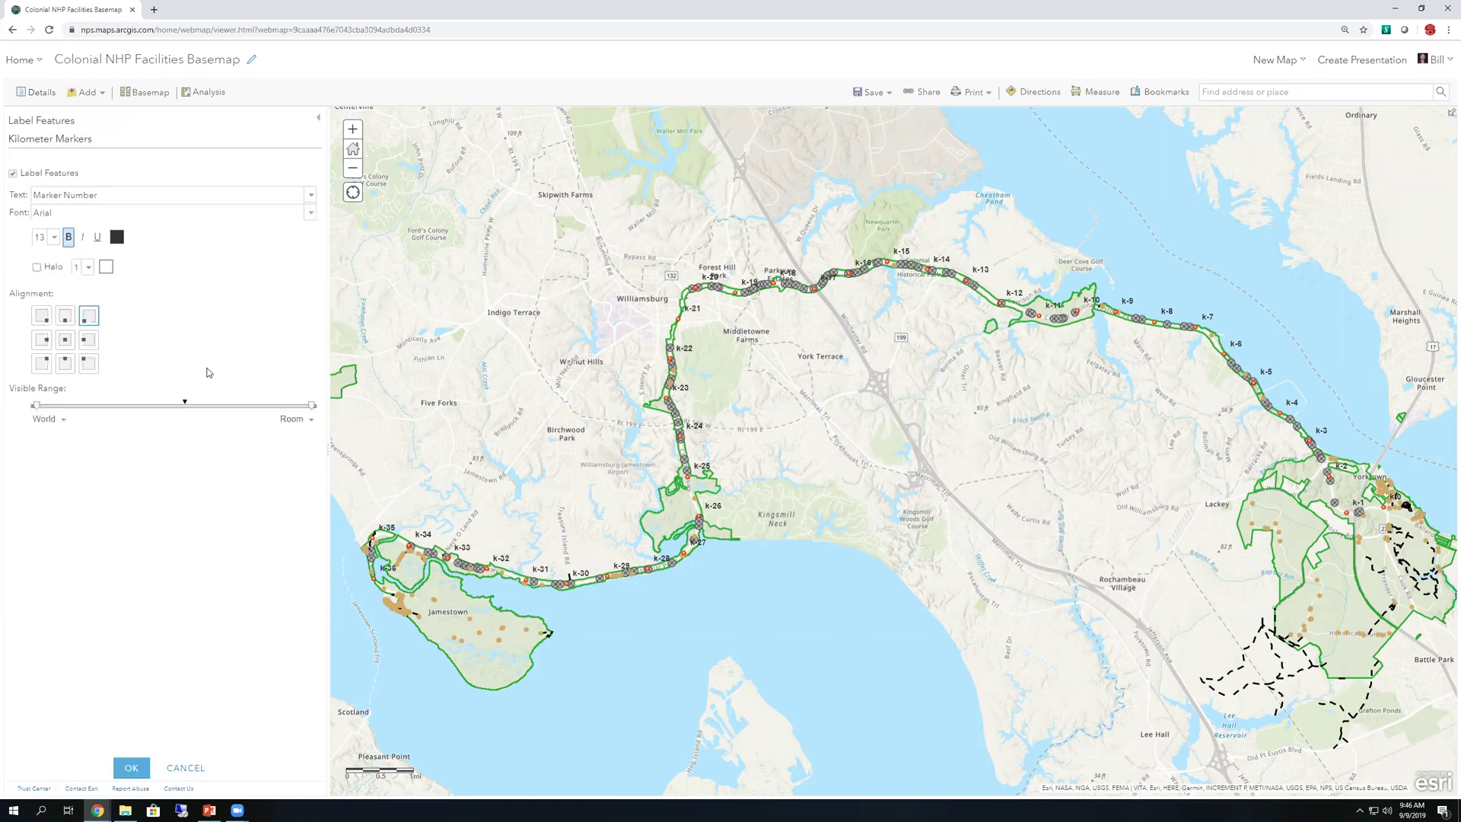
click(64, 341)
click(42, 319)
click(44, 339)
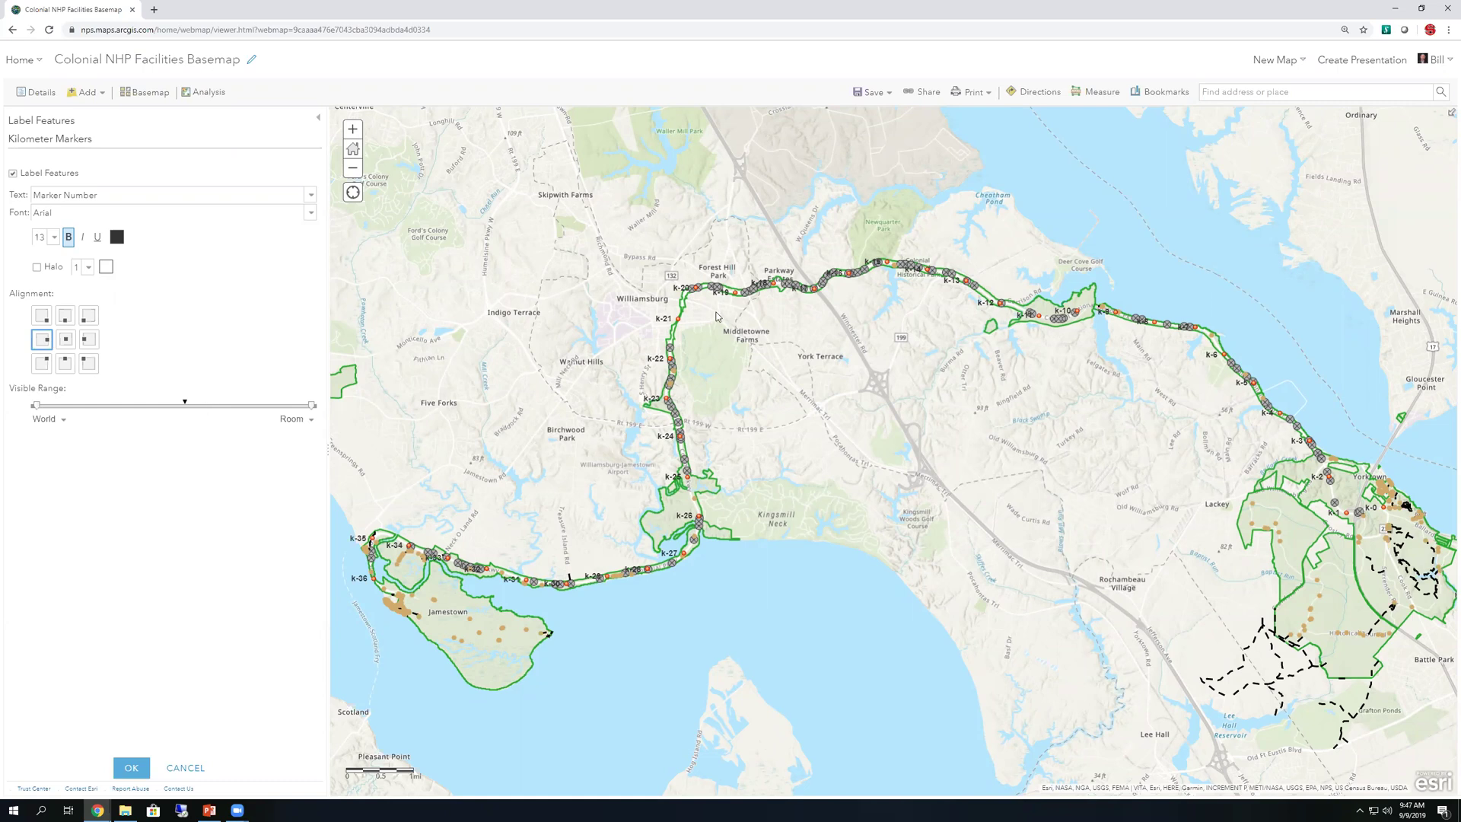
click(131, 769)
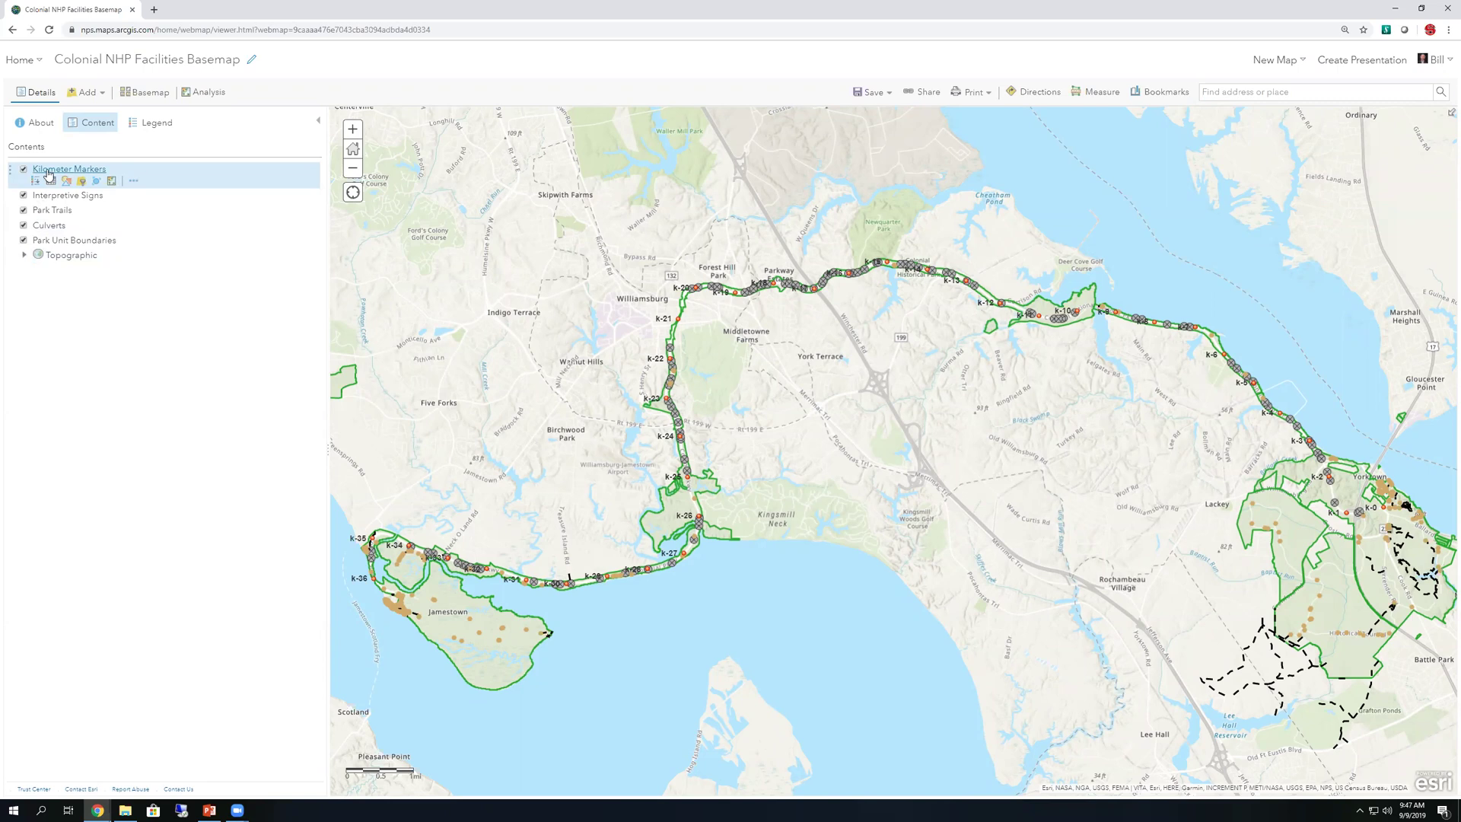
Restyle the Kilometer Markers layer's single location symbol with the red square pin from the Shapes category.
click(133, 183)
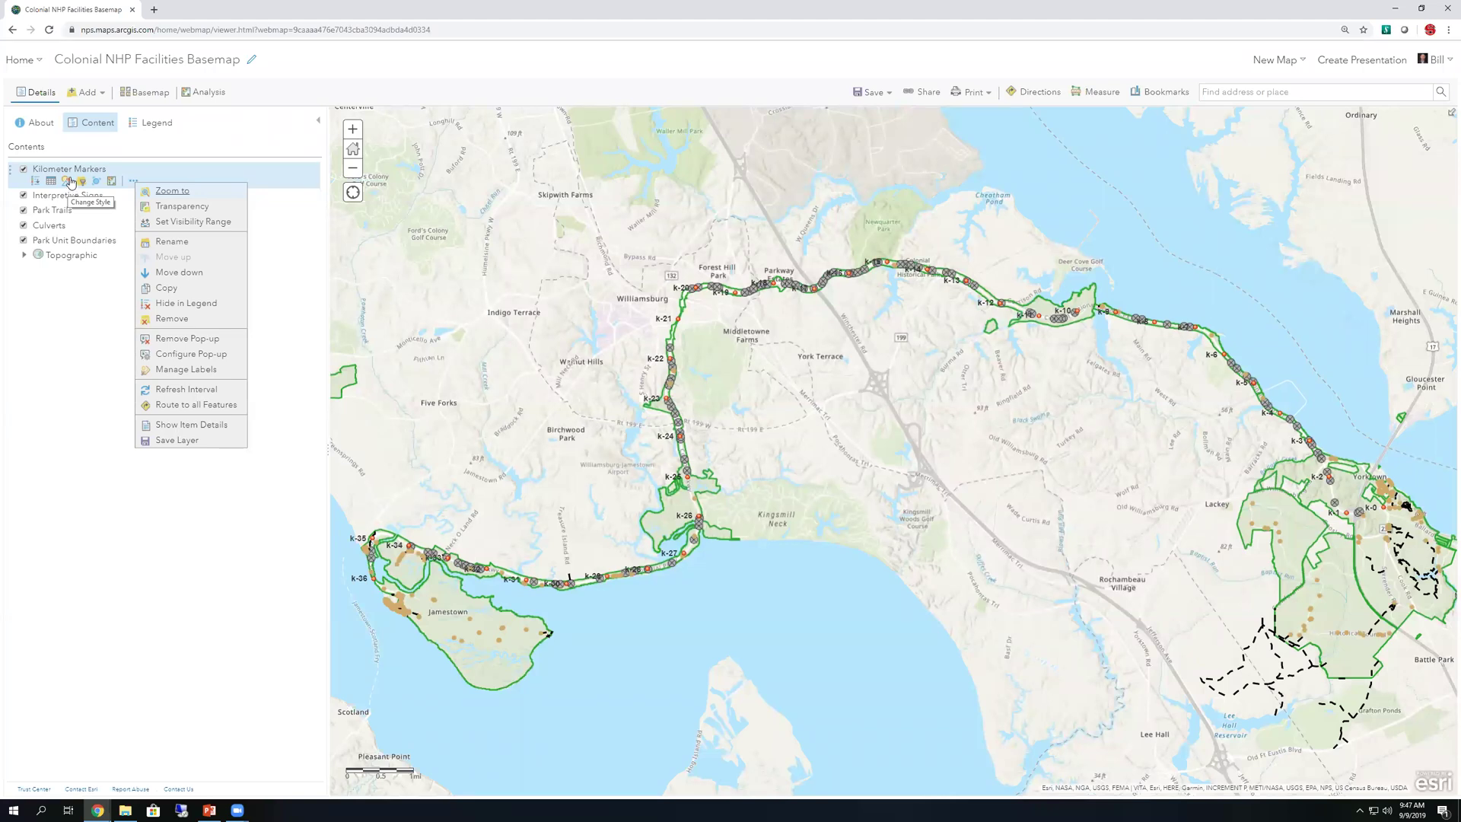
click(89, 495)
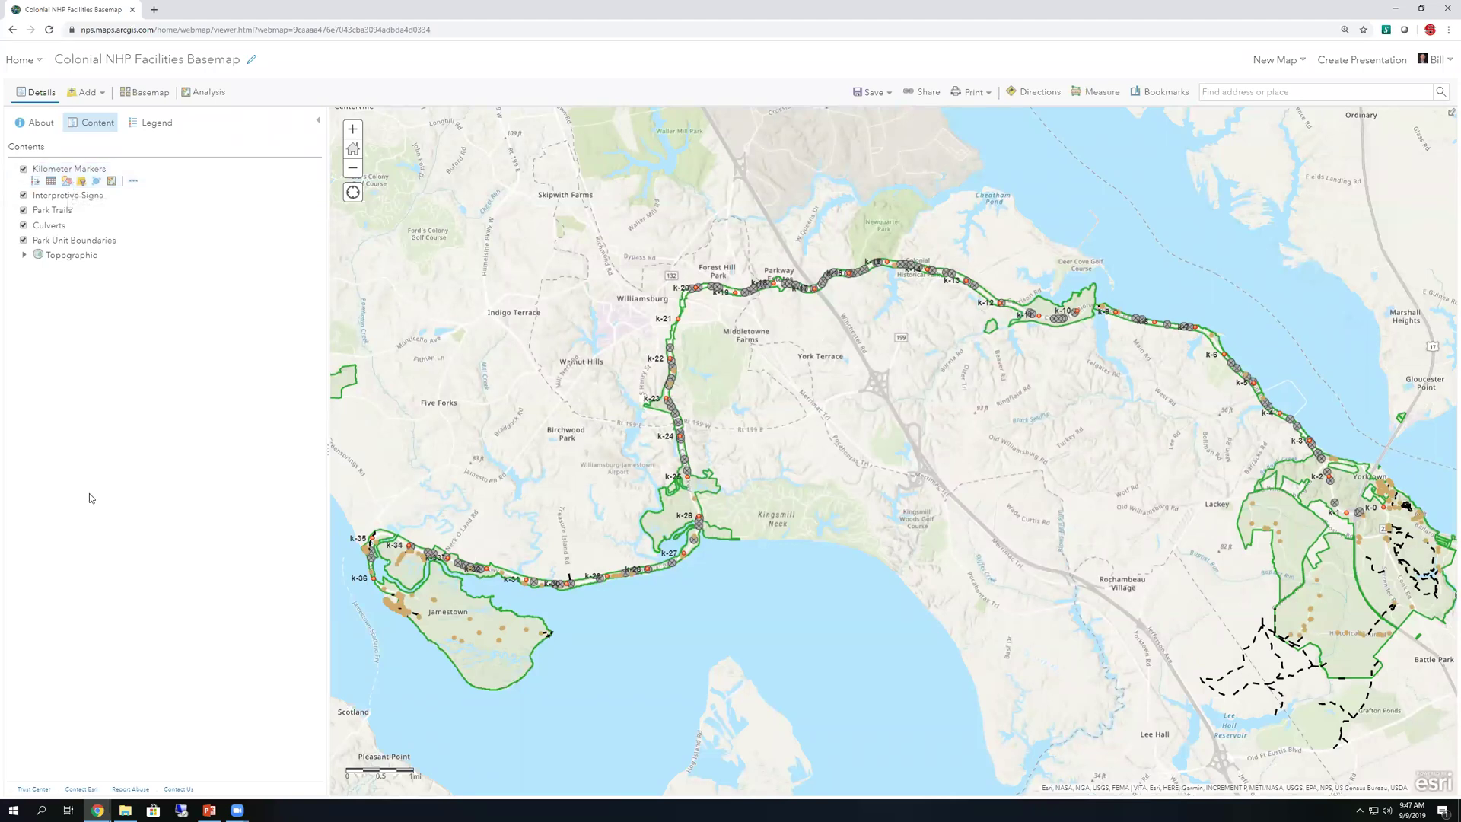
click(67, 181)
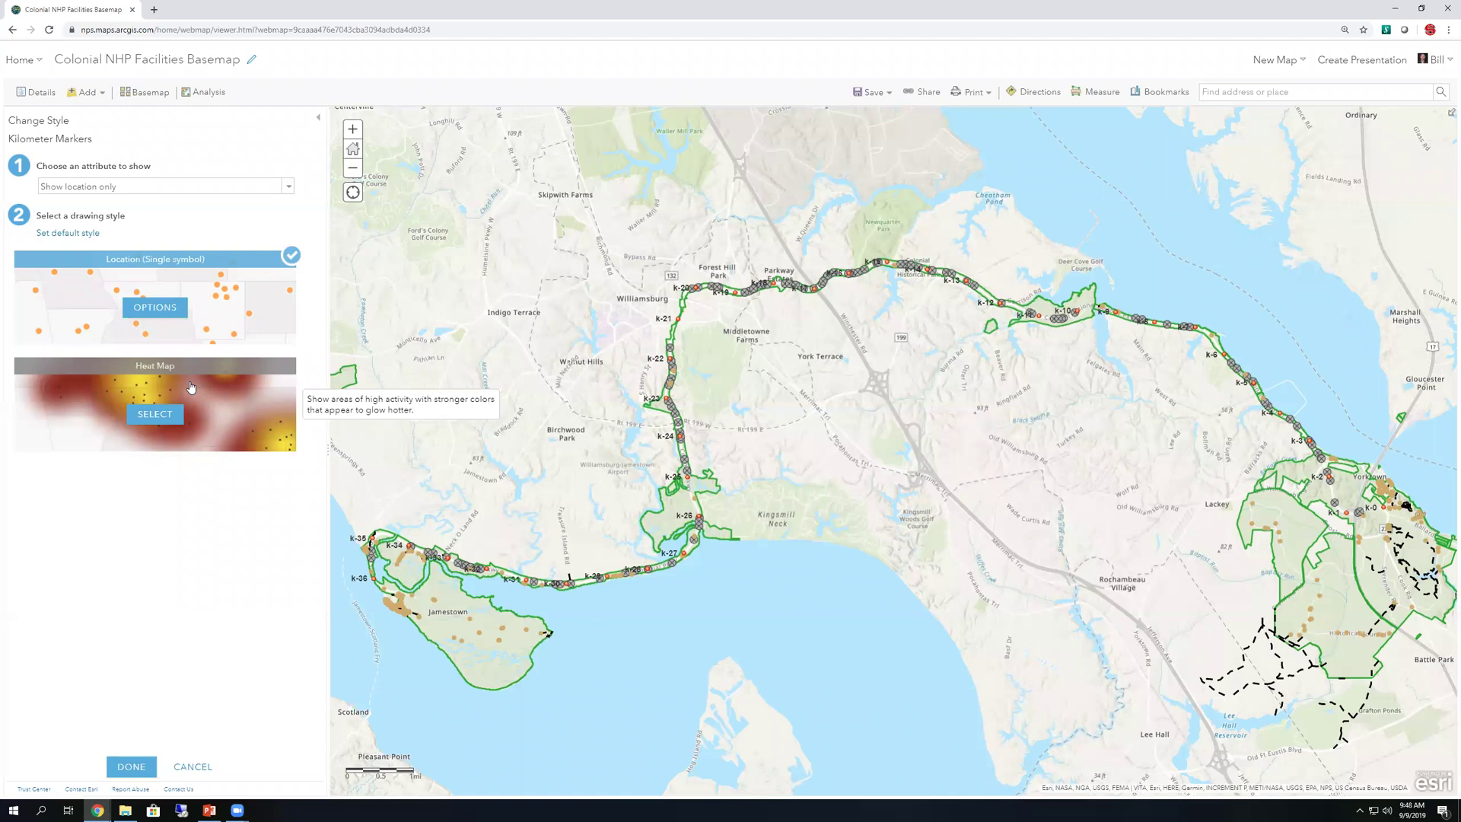
click(160, 307)
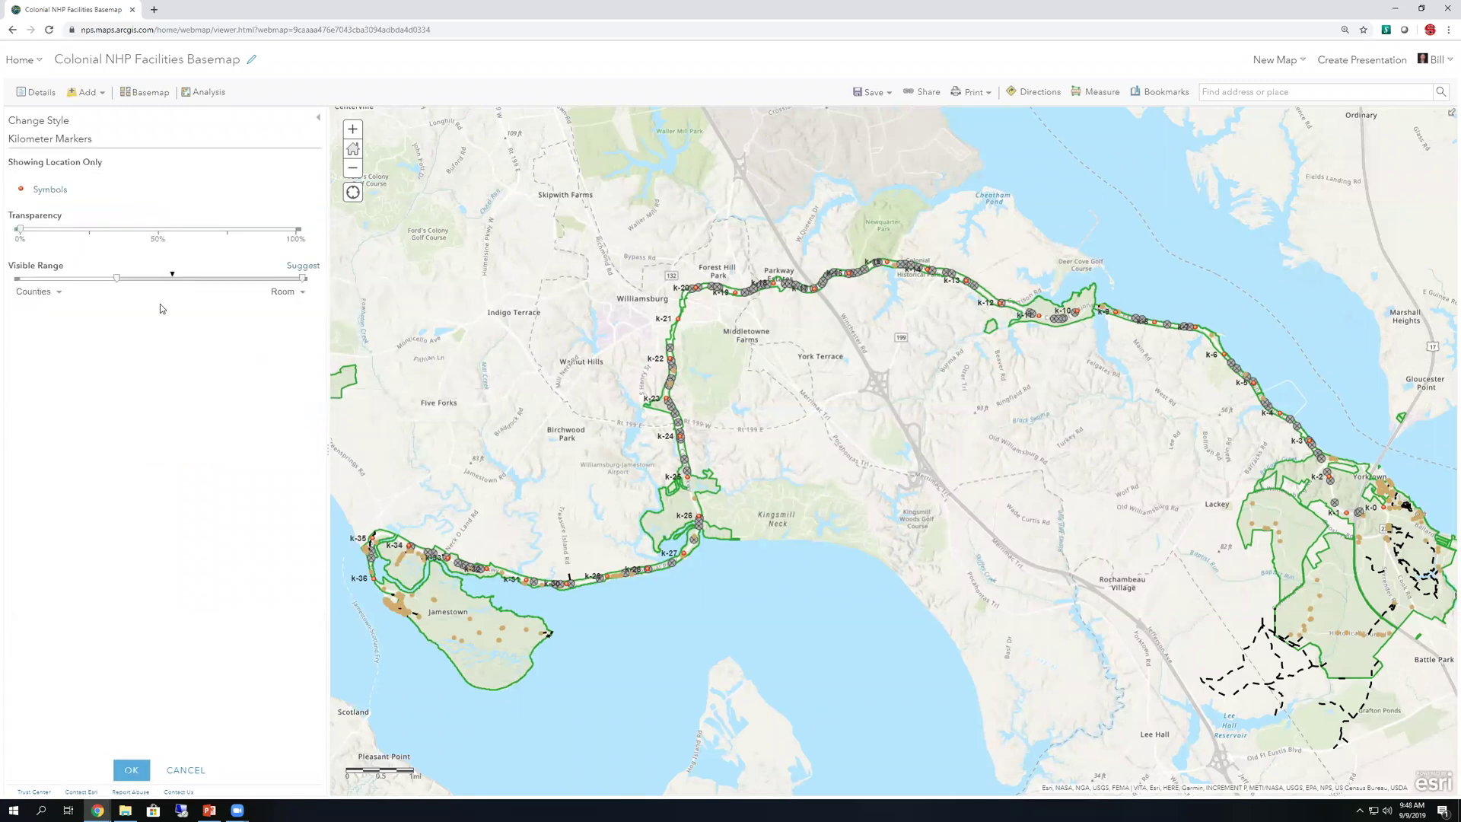
click(43, 191)
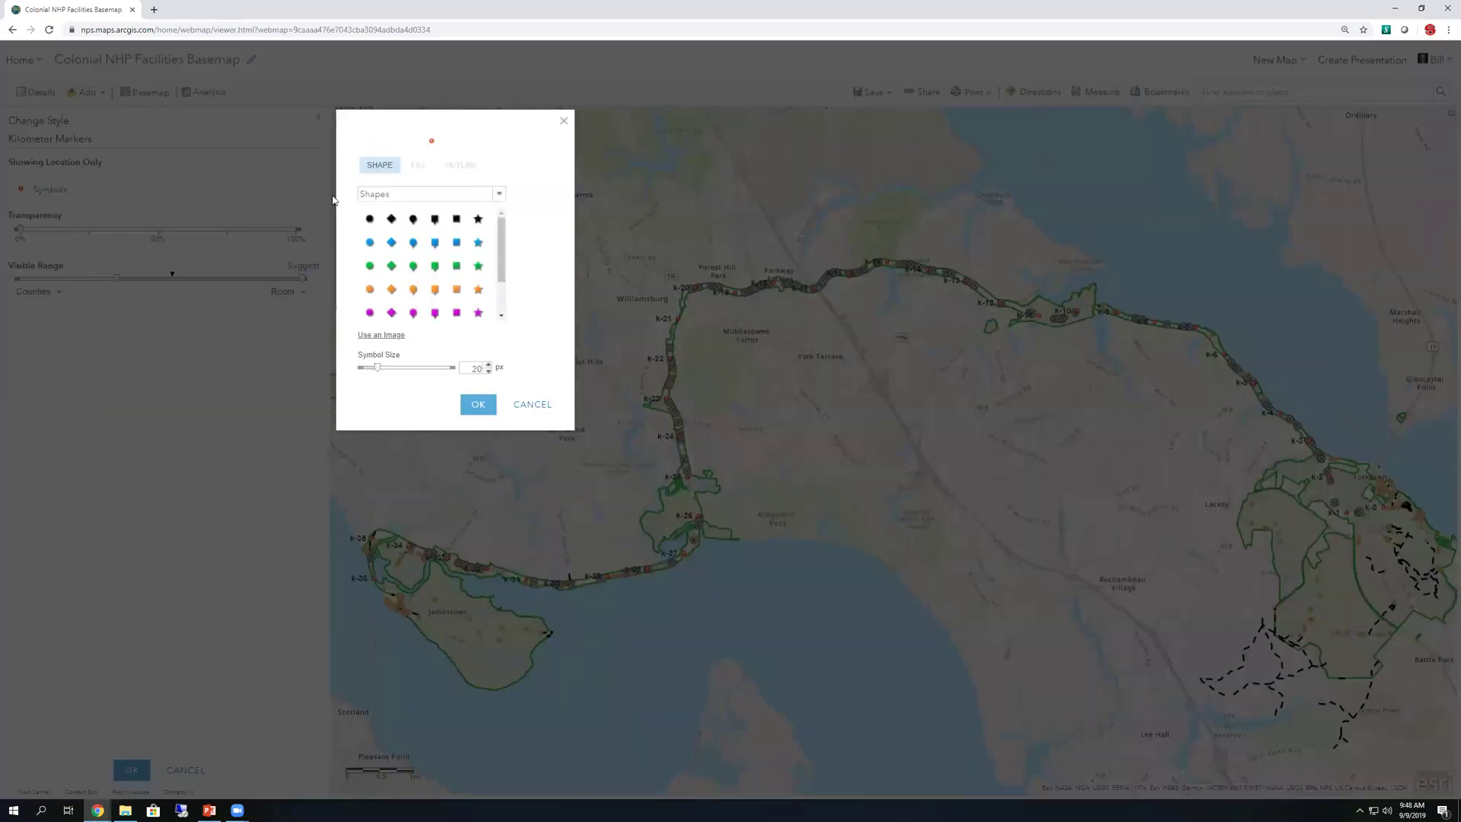
click(500, 194)
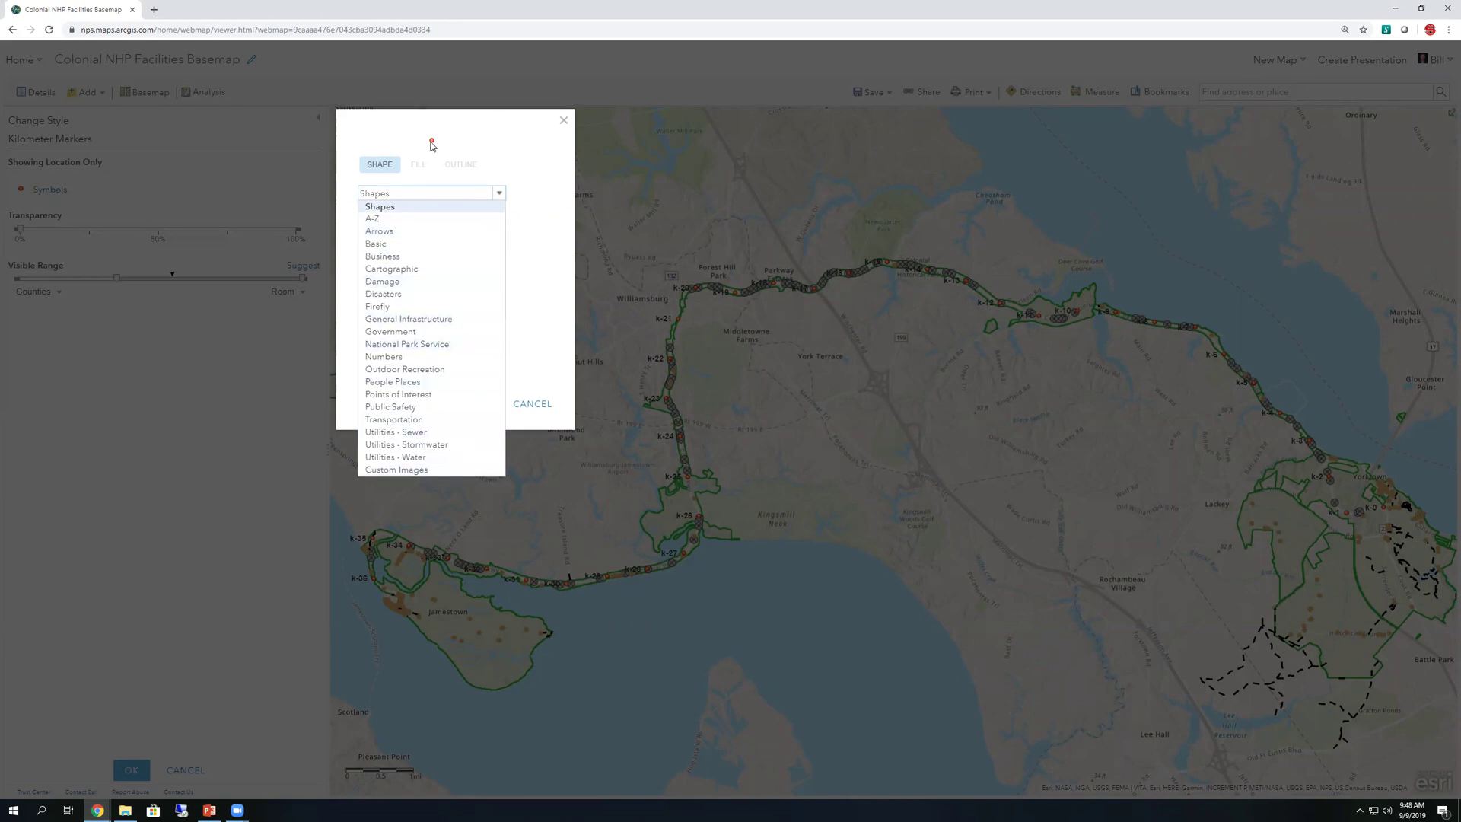
click(532, 196)
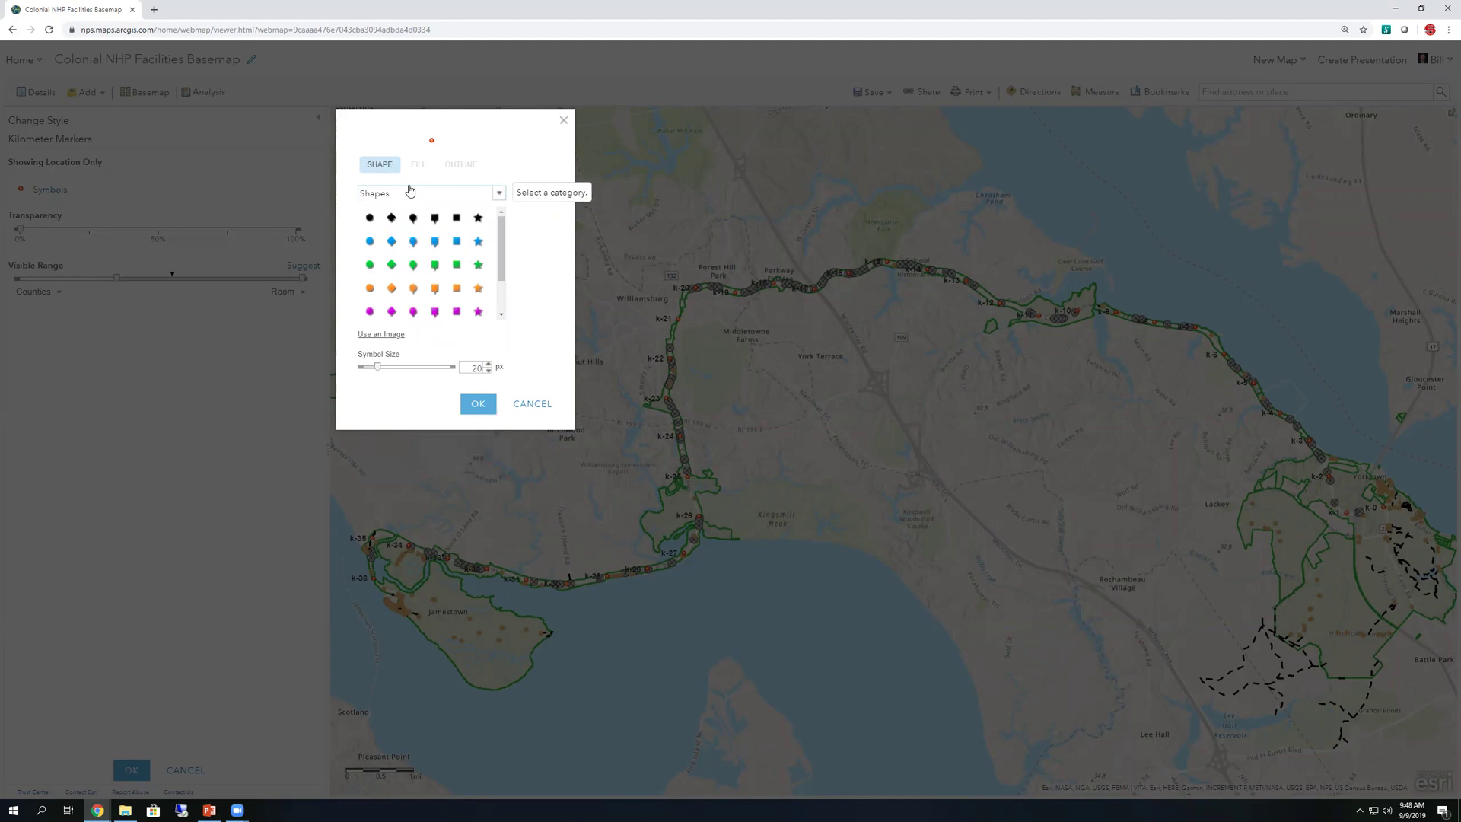
scroll(507, 264, down, 2)
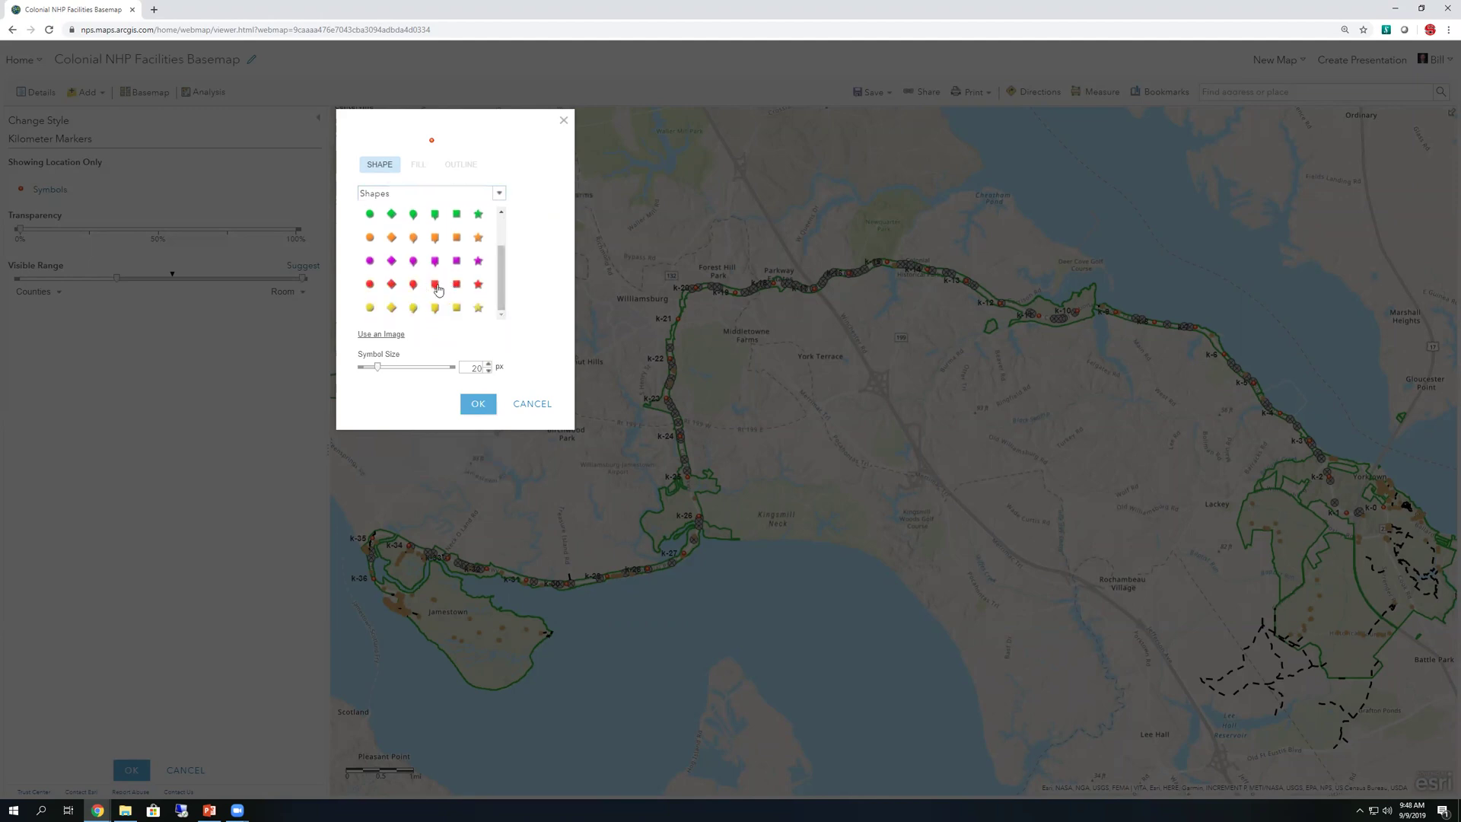
click(435, 288)
click(478, 400)
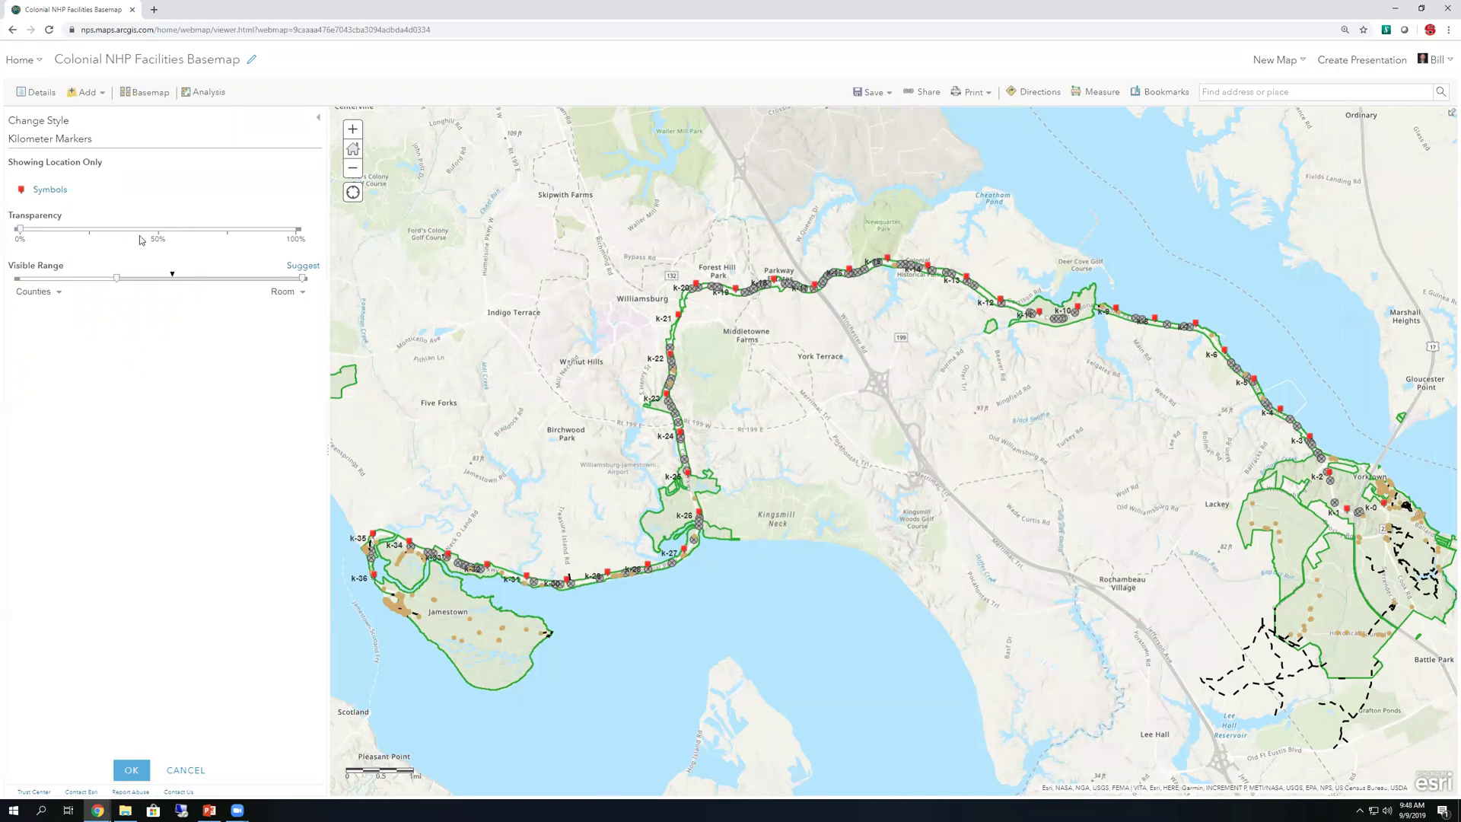
Enlarge the Kilometer Markers symbol to 73 px.
click(50, 189)
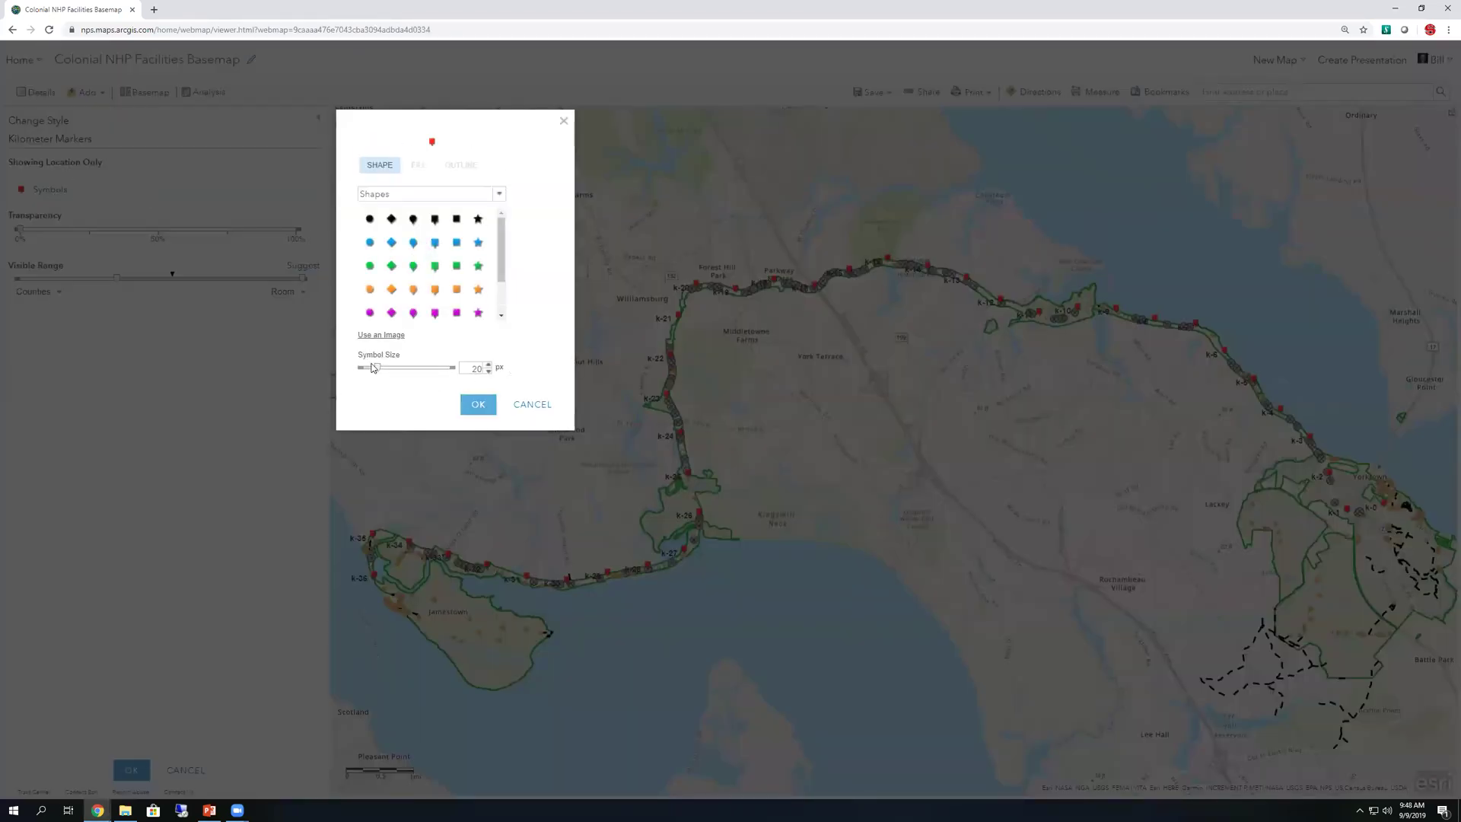
drag(378, 371, 417, 379)
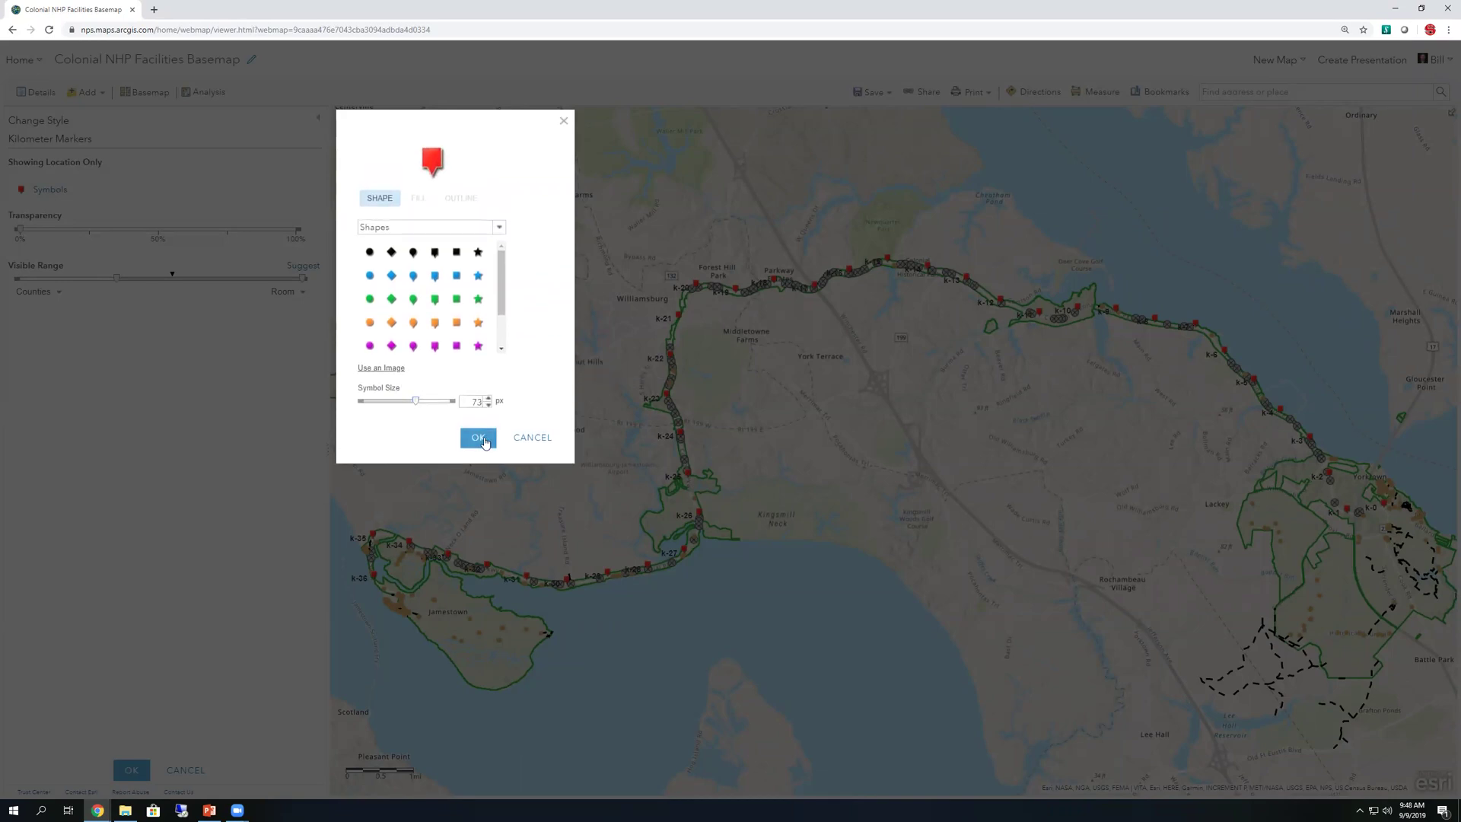
click(479, 436)
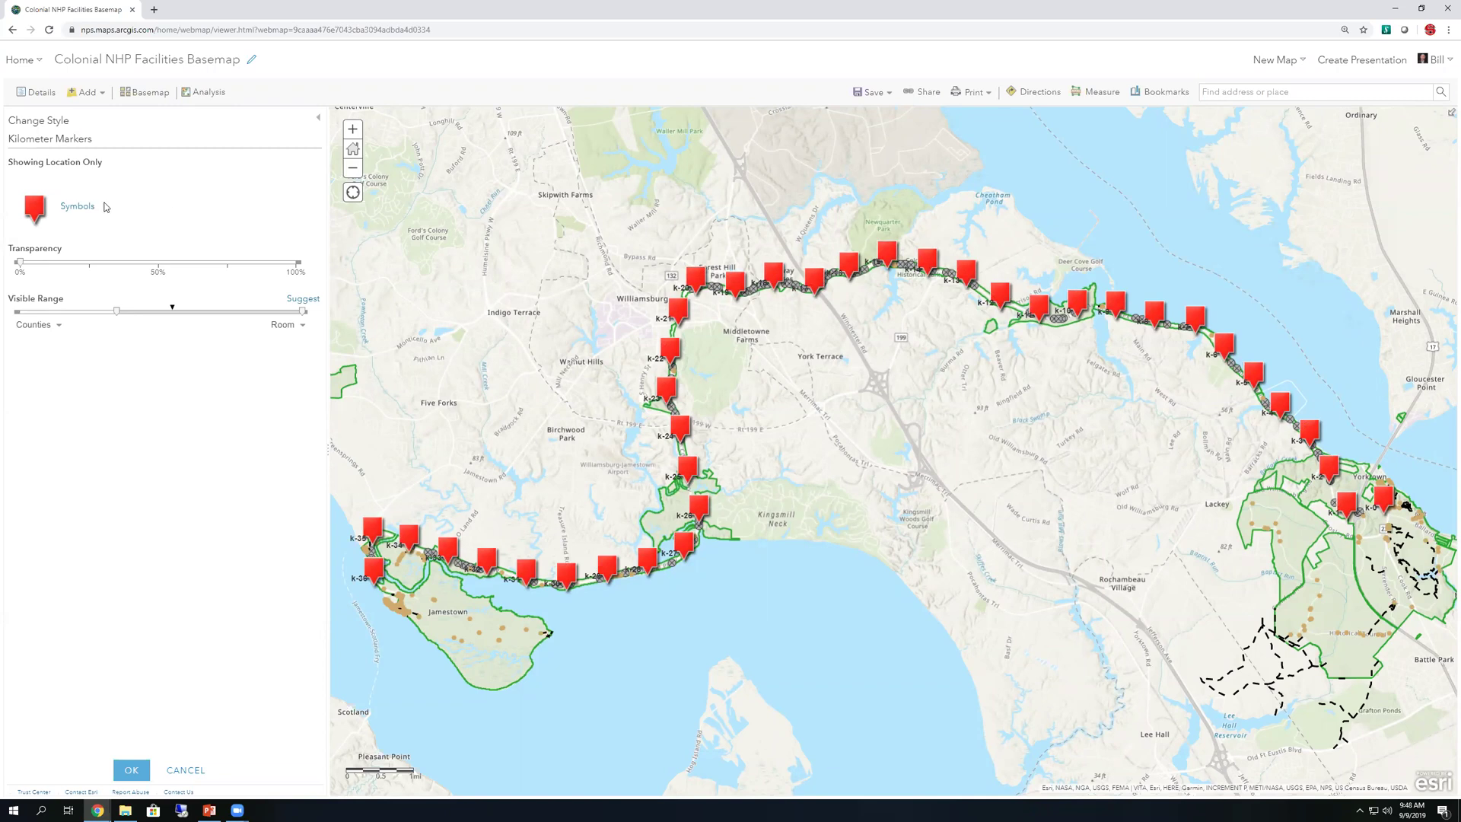
Shrink the Kilometer Markers symbol to 25 px, apply the style and save the map.
click(81, 208)
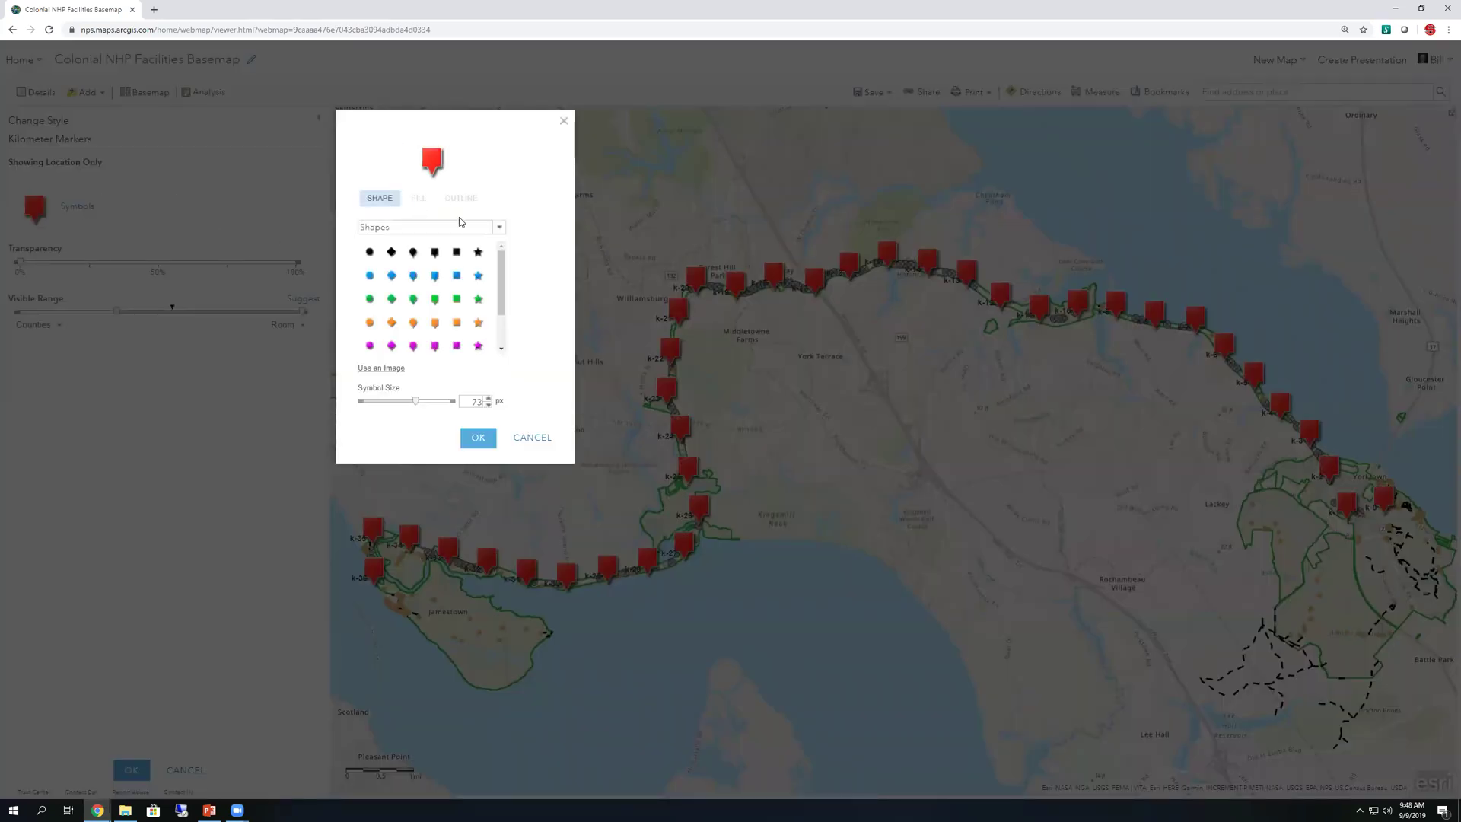
drag(415, 401, 384, 402)
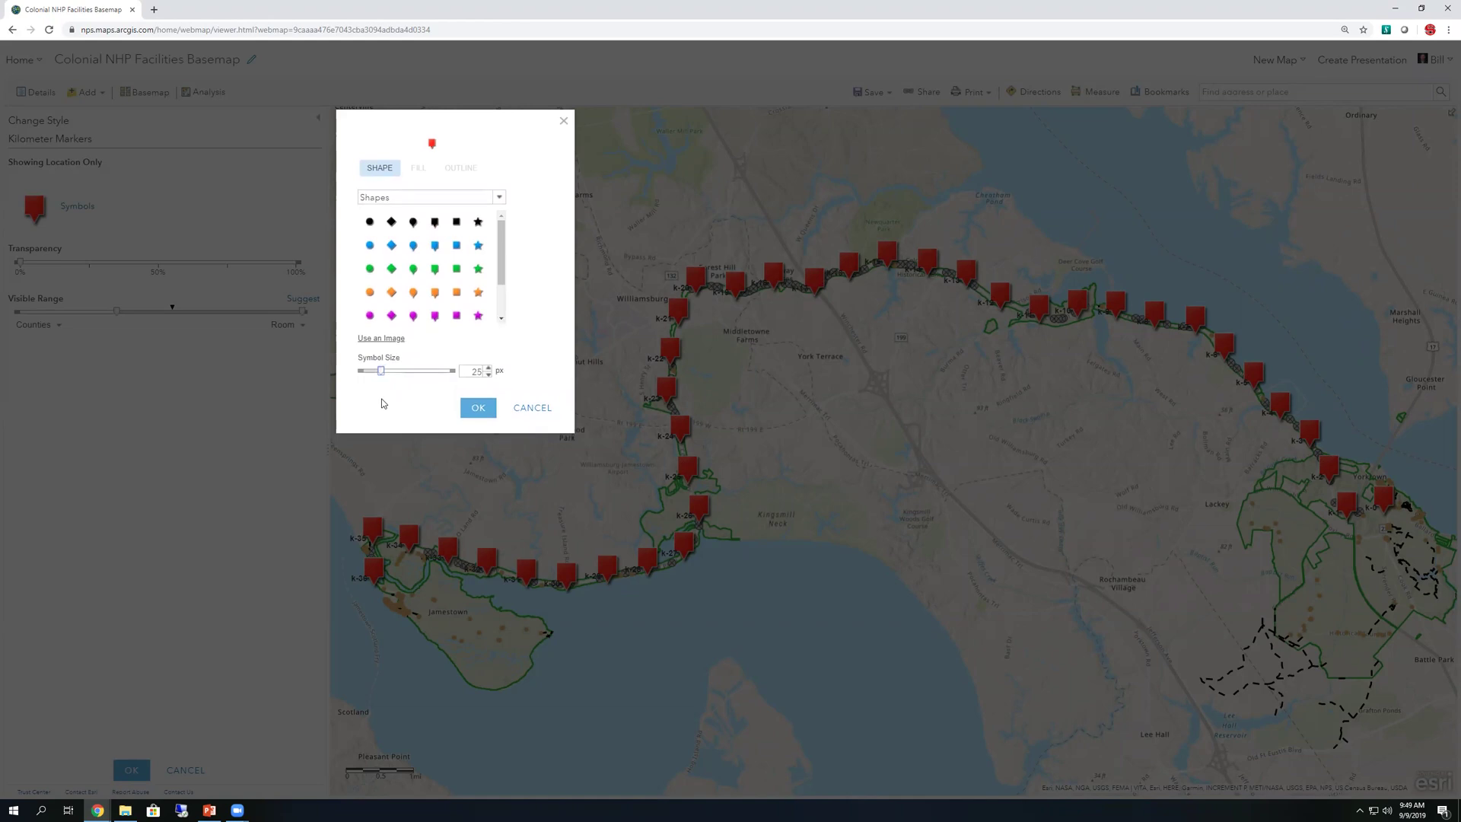
click(480, 411)
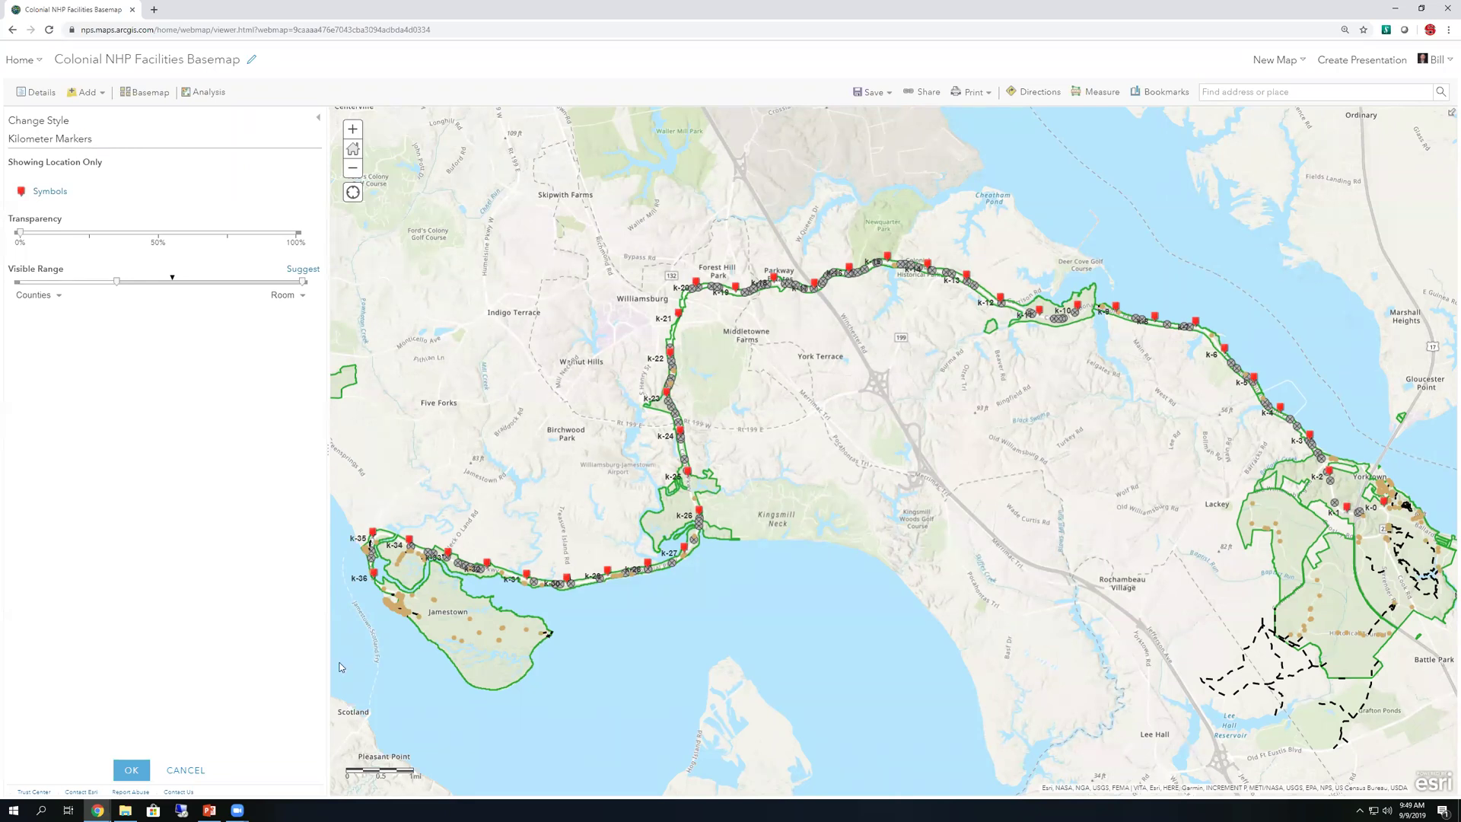
click(124, 771)
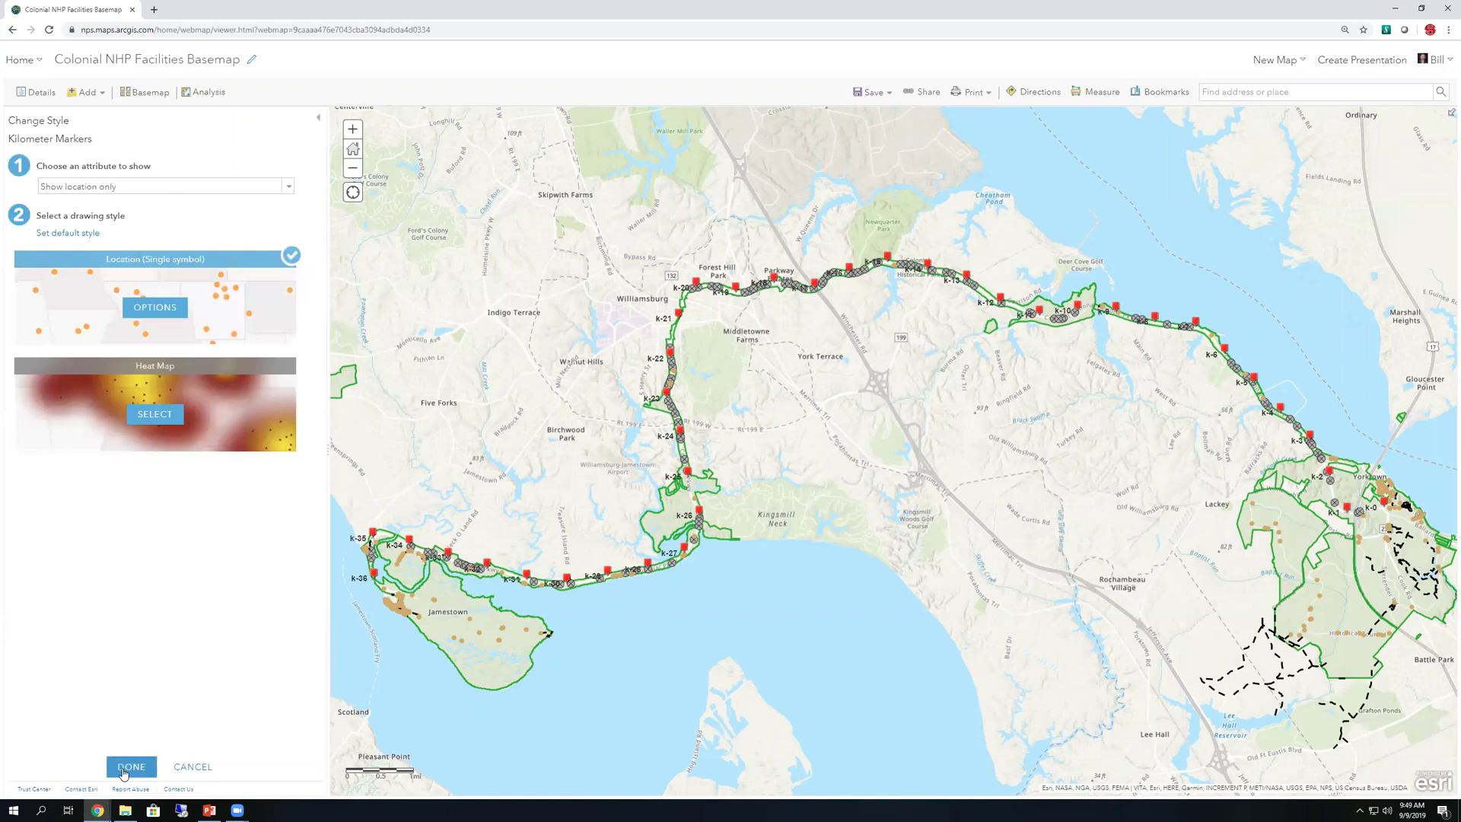
click(124, 771)
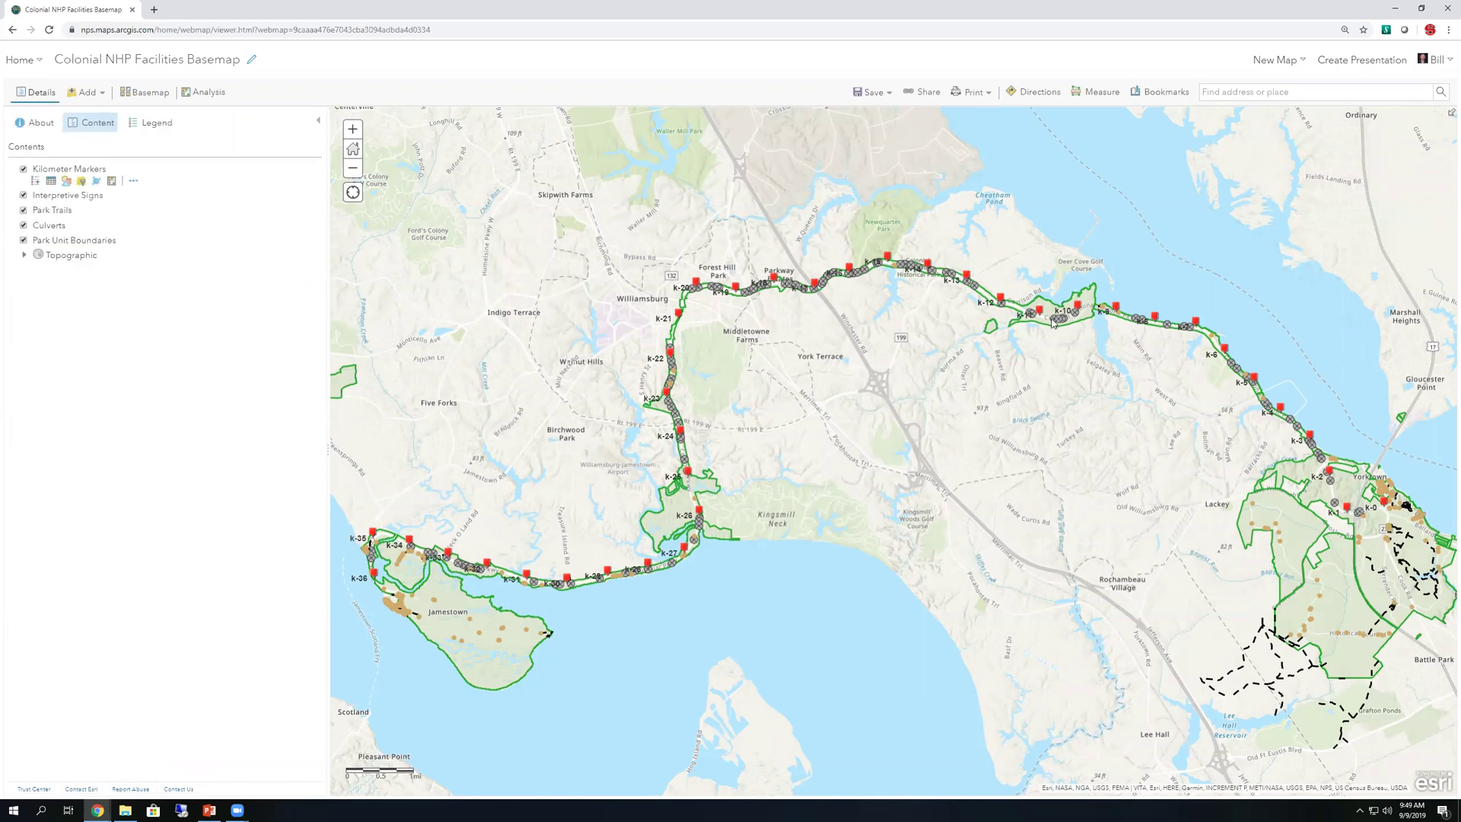
click(874, 92)
click(869, 114)
Reorder the layers so Kilometer Markers sits directly beneath Interpretive Signs.
drag(360, 518, 457, 600)
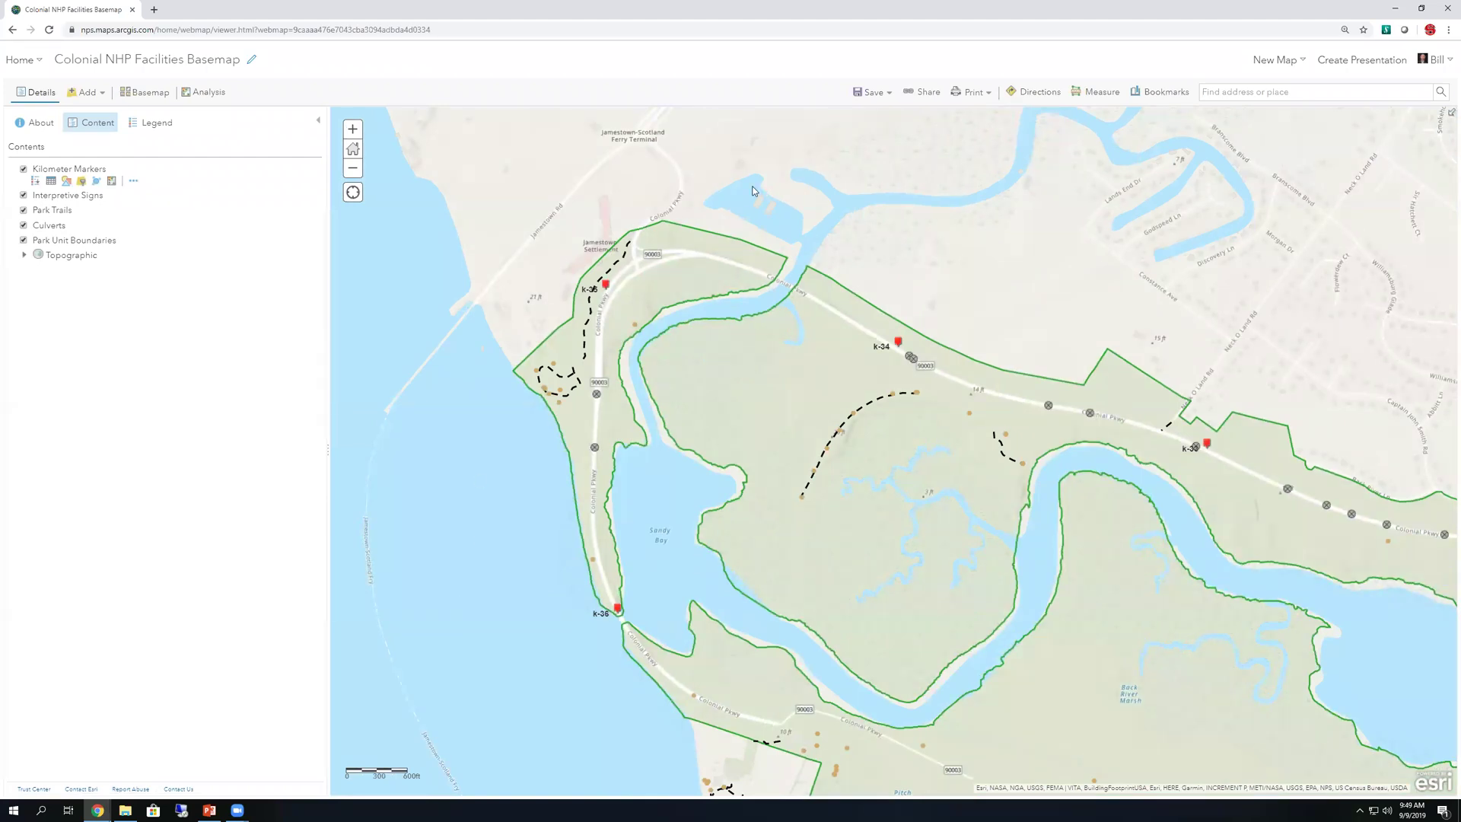
drag(754, 187, 483, 552)
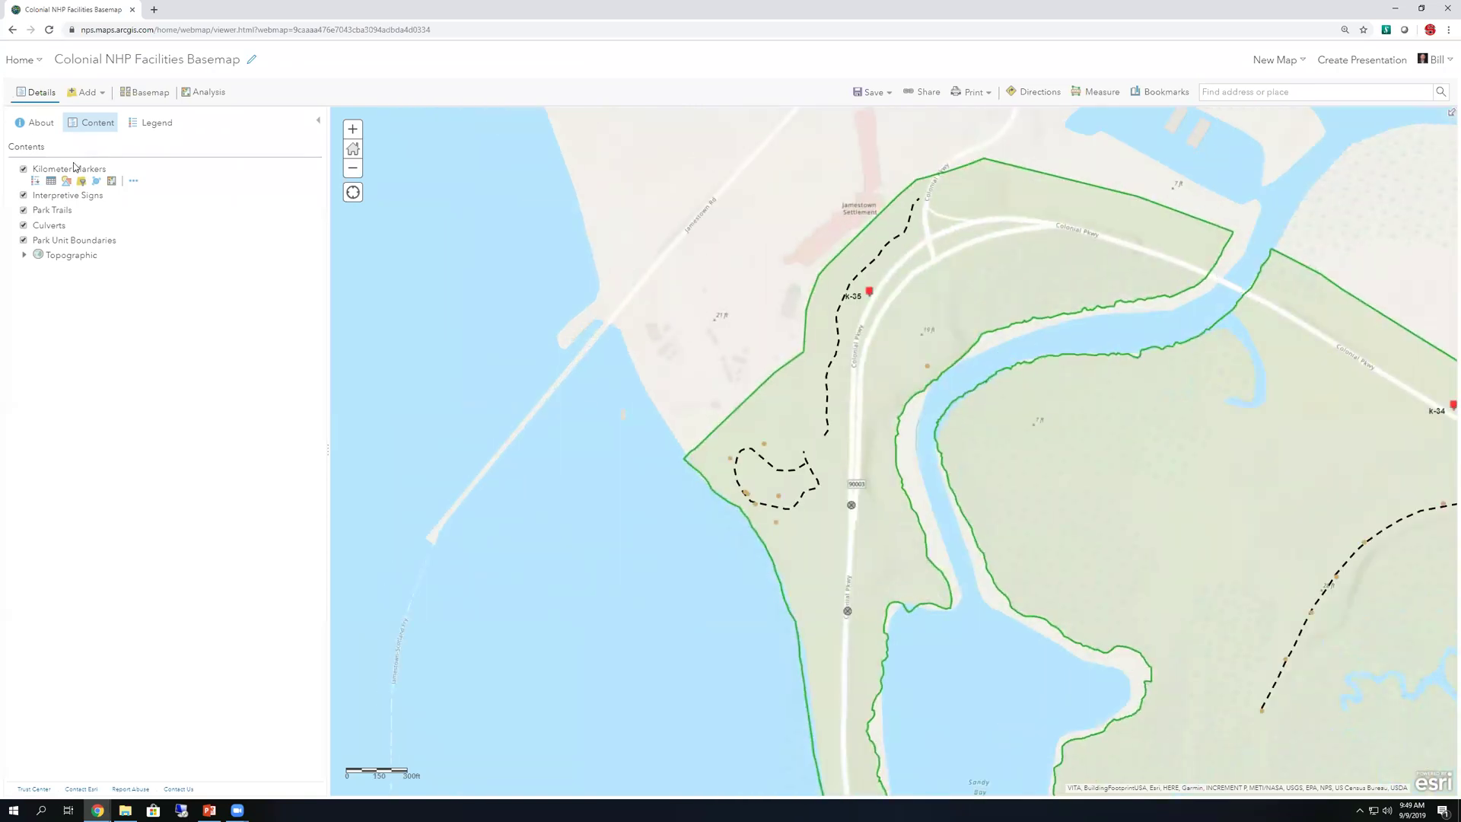
drag(10, 170, 17, 208)
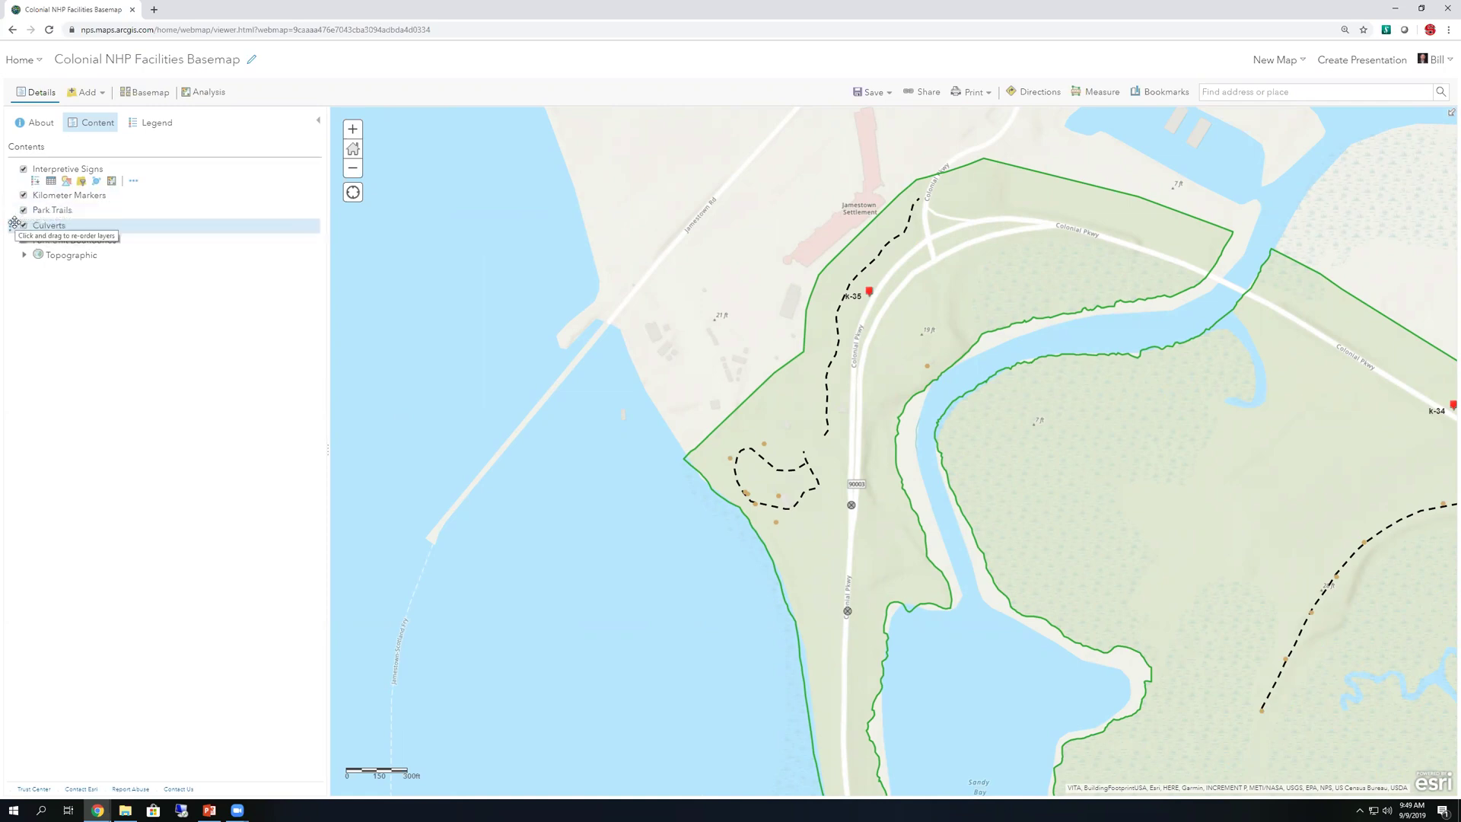
Inspect the pop-up of an interpretive sign on the small trail loop near Jamestown Settlement, and view the map legend.
click(748, 496)
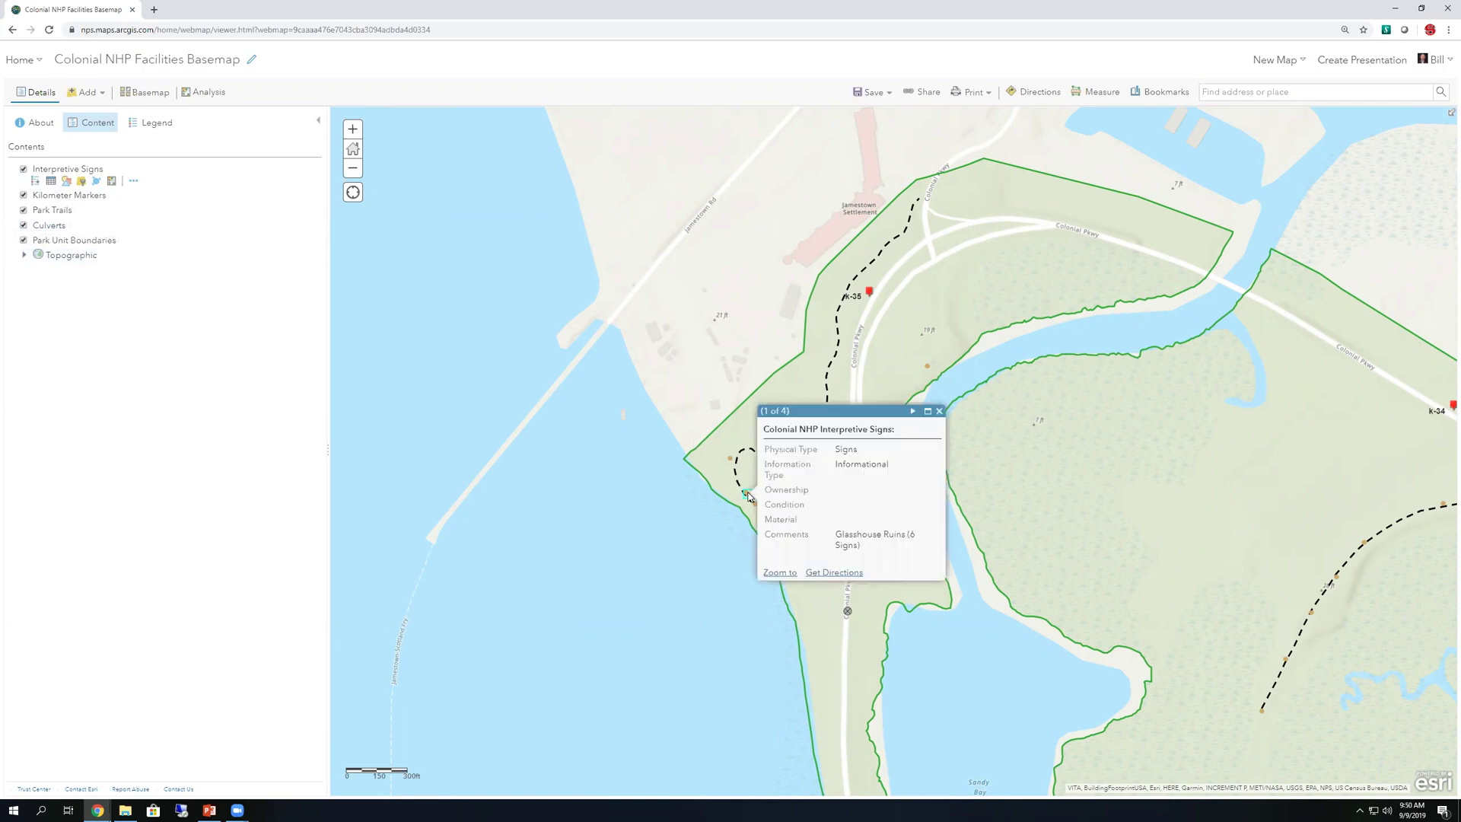
click(940, 413)
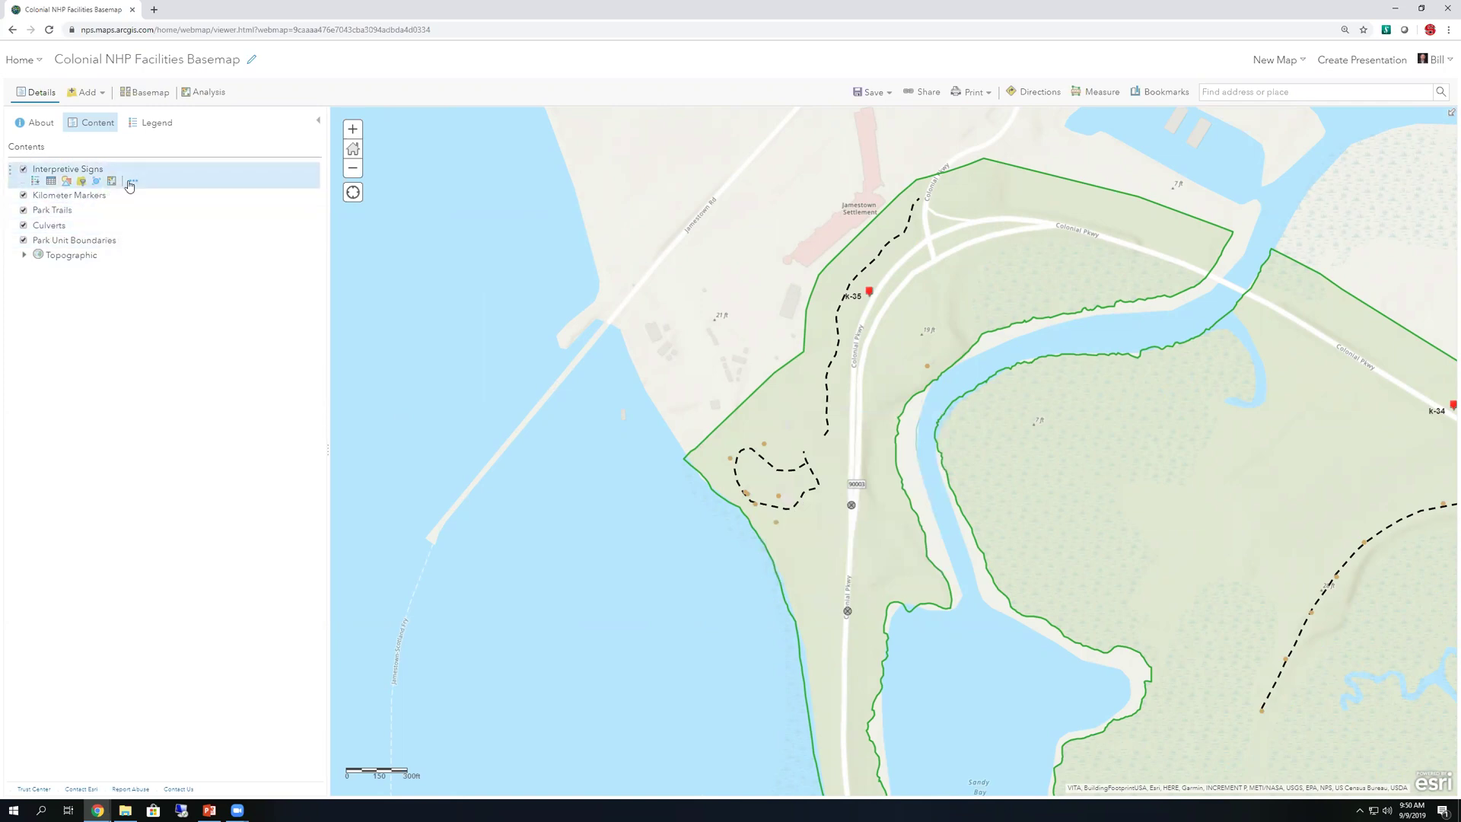
click(153, 123)
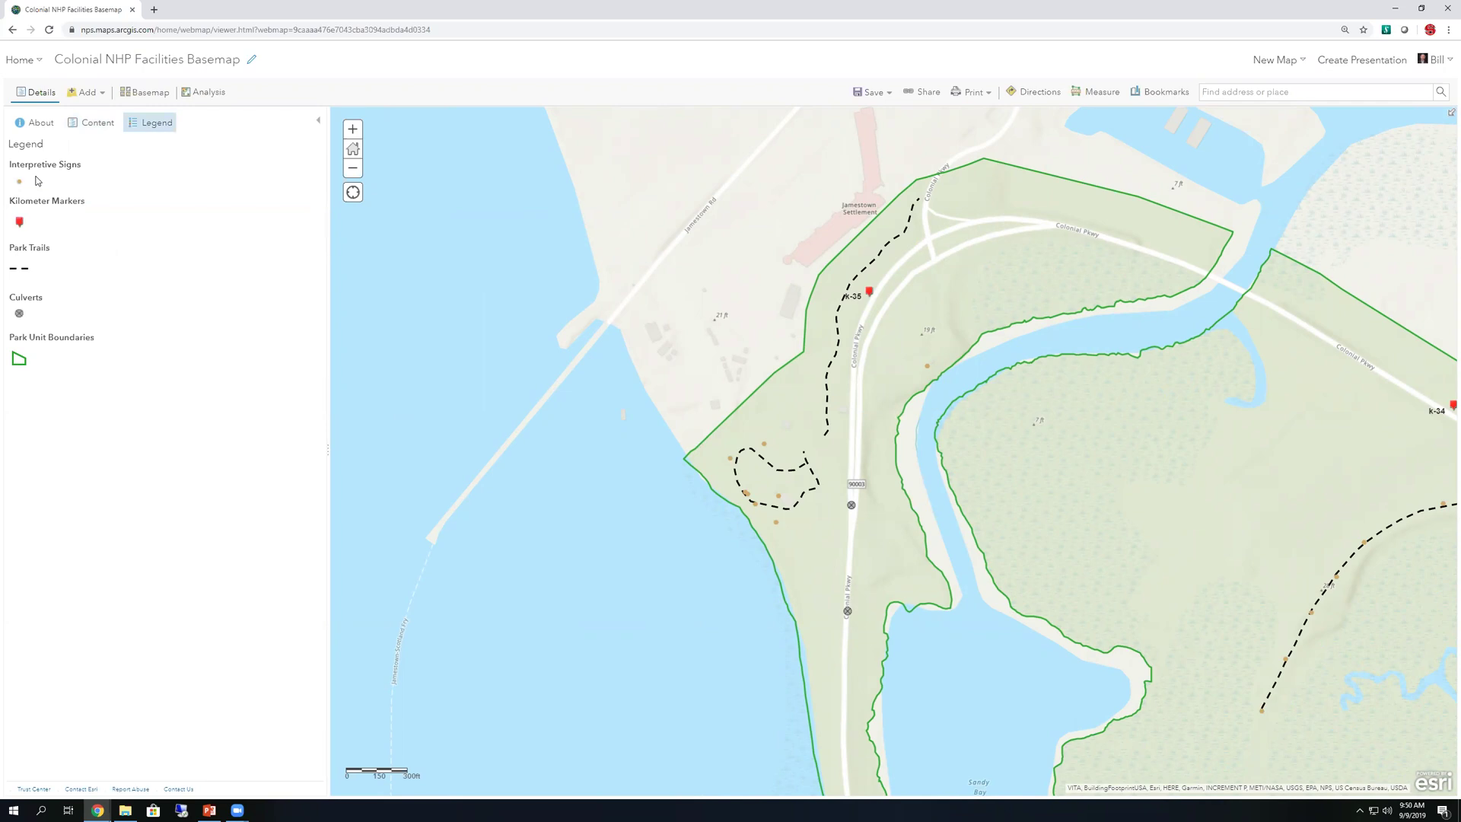
click(92, 123)
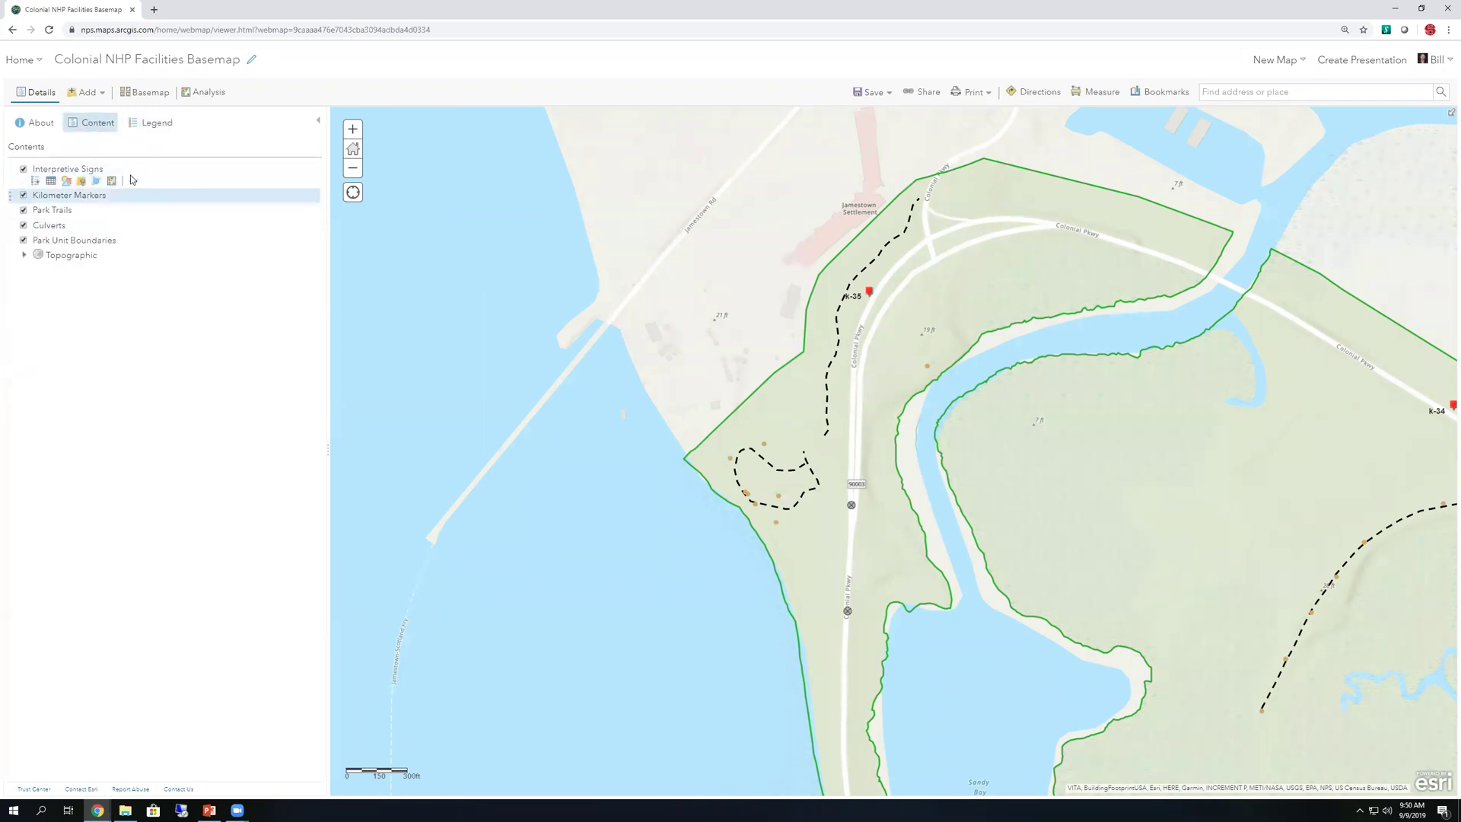
Enlarge the Interpretive Signs layer's single symbol to 52 px and check the pop-up of a sign on the trail loop.
click(67, 182)
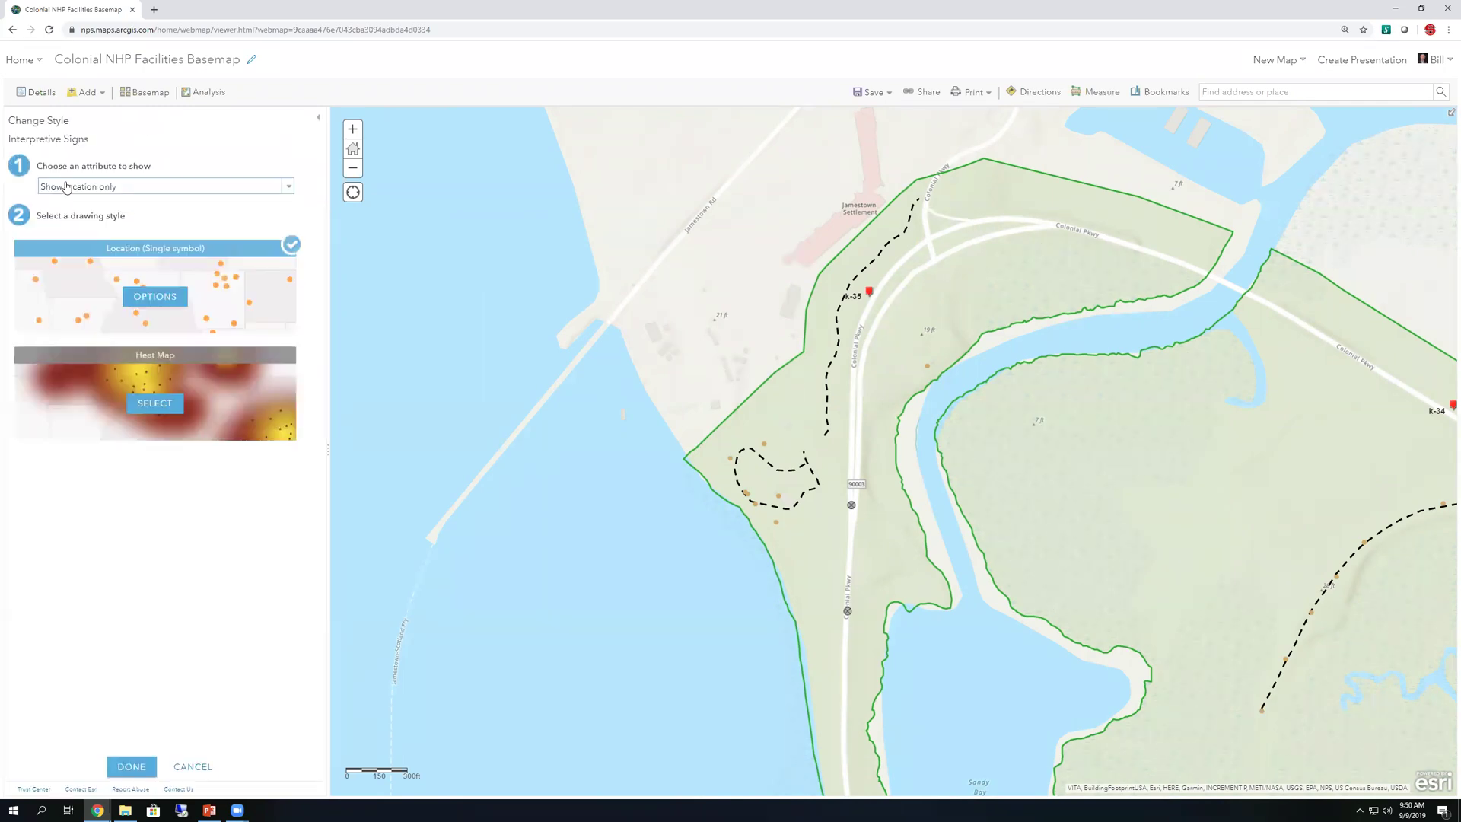
click(153, 297)
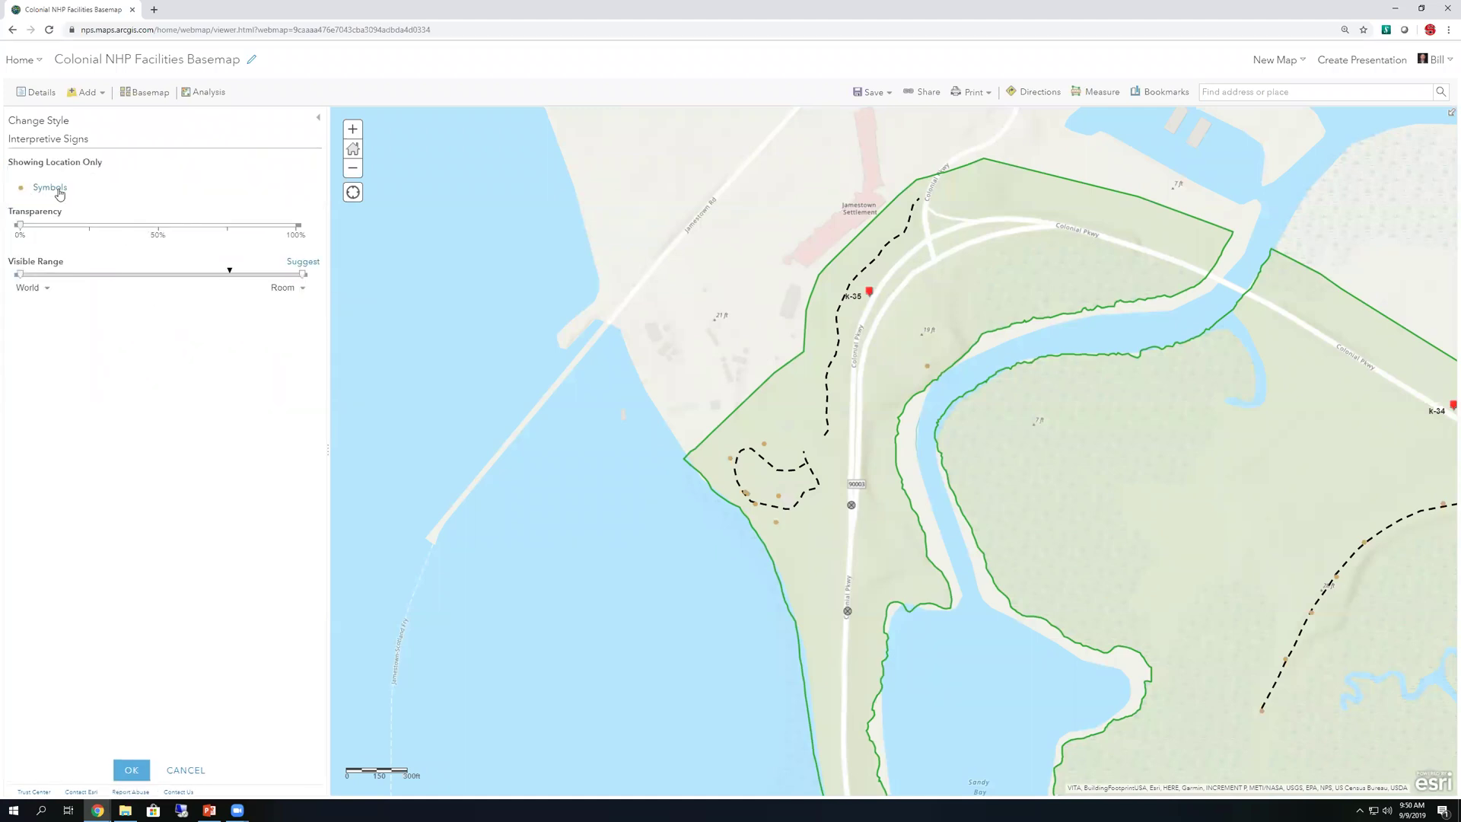
click(49, 187)
click(417, 361)
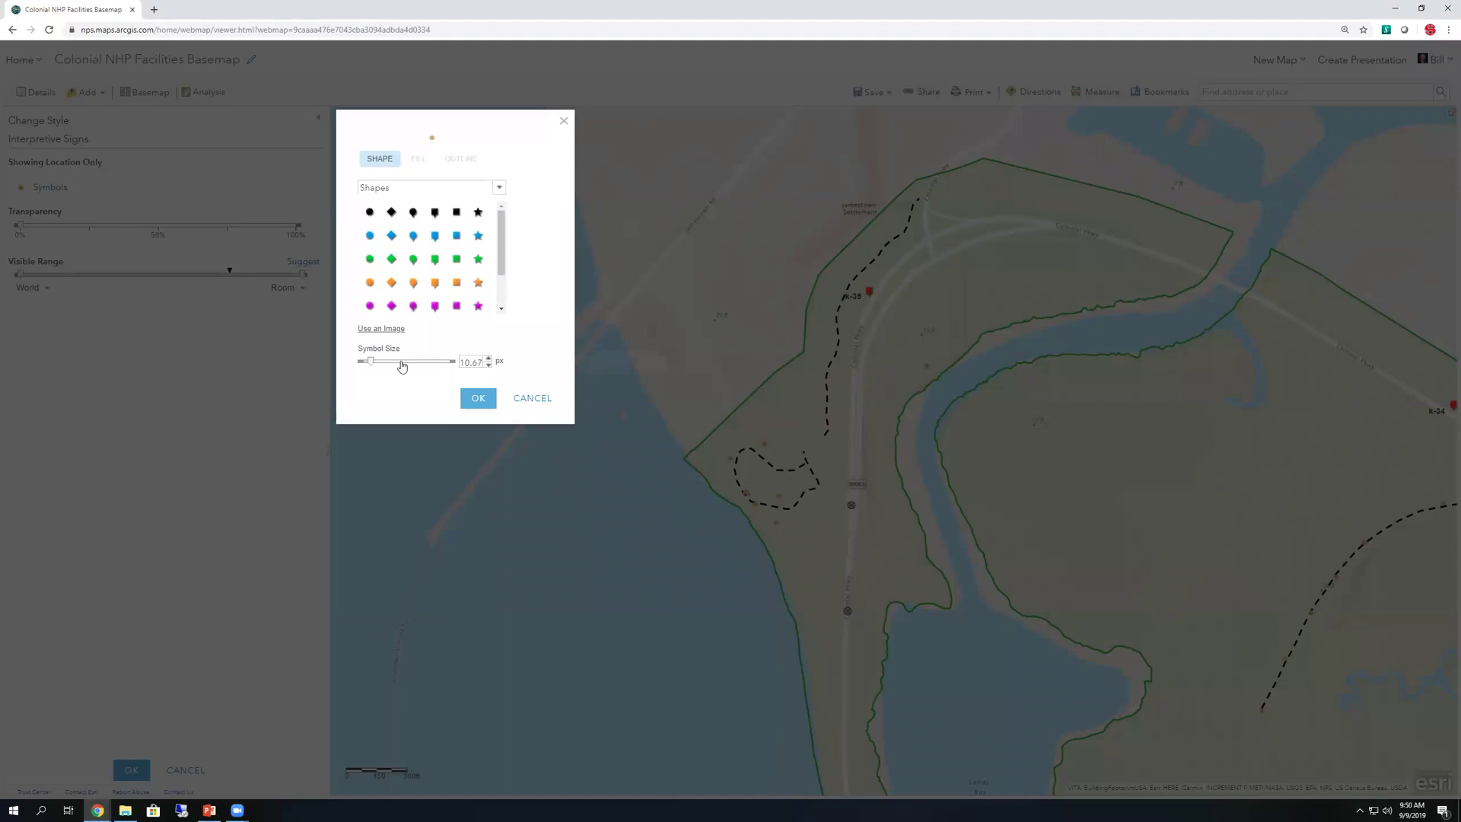
click(478, 423)
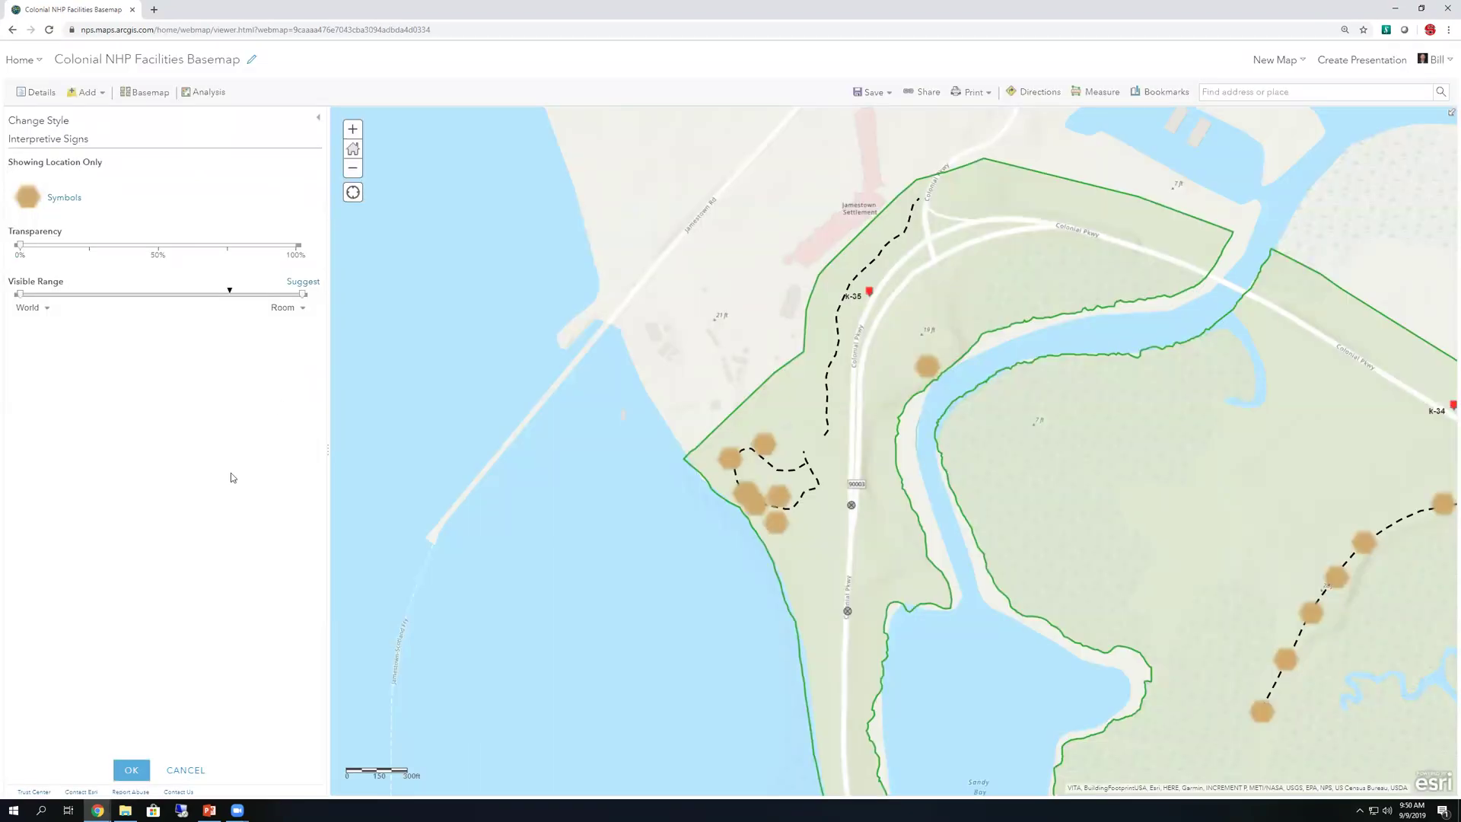
click(126, 771)
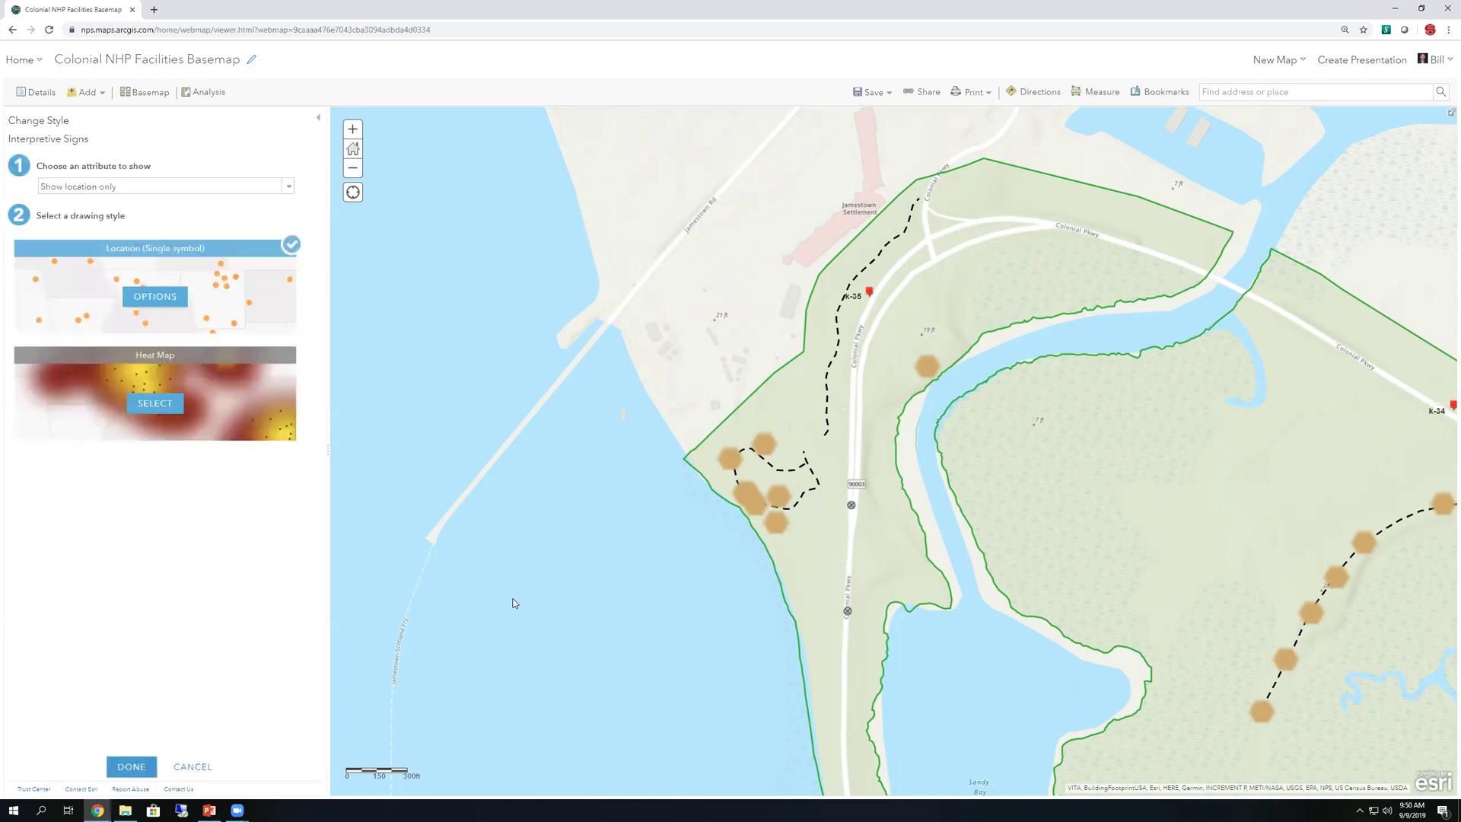
click(144, 767)
click(735, 466)
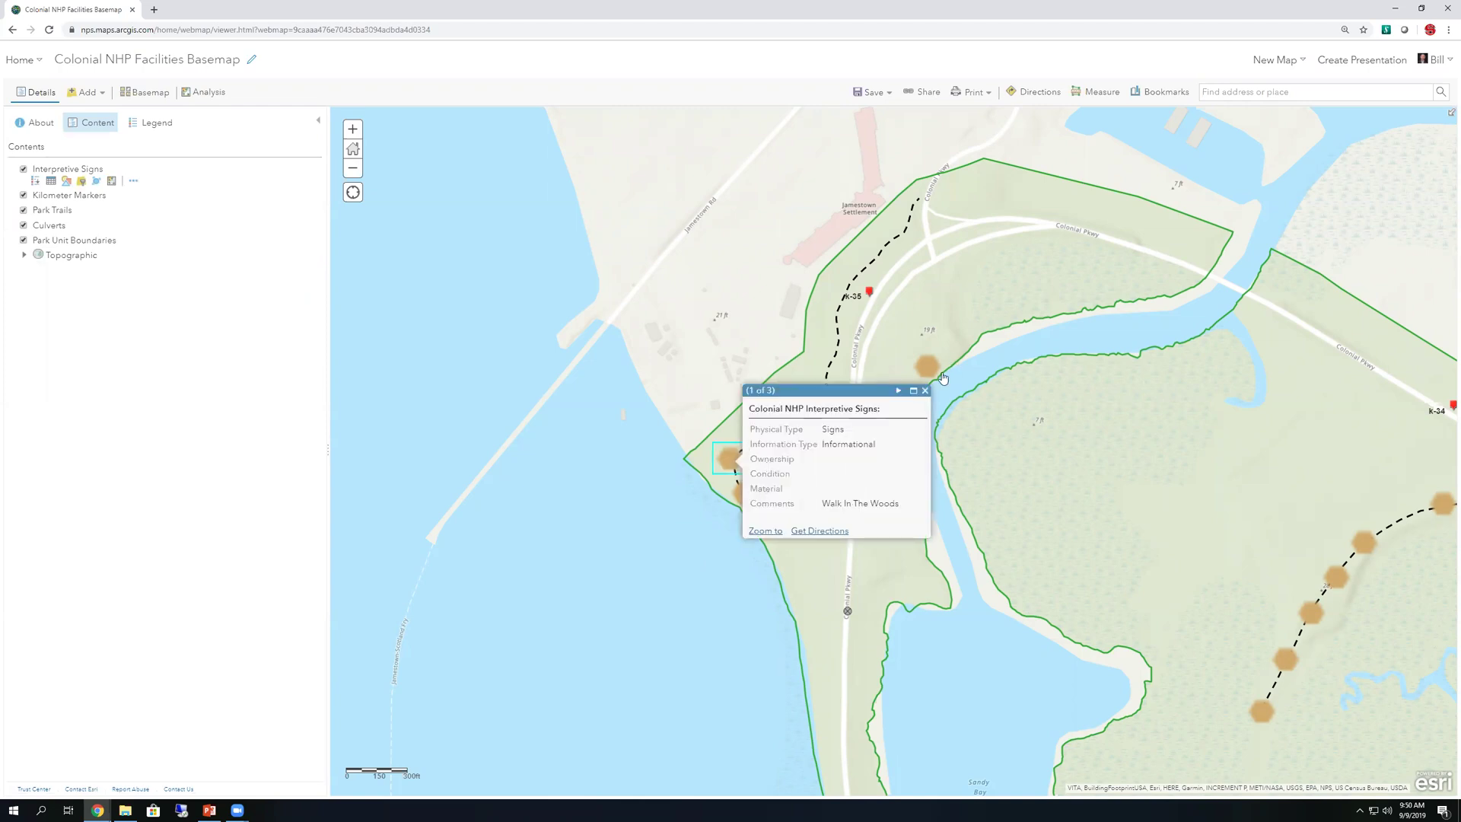
click(928, 390)
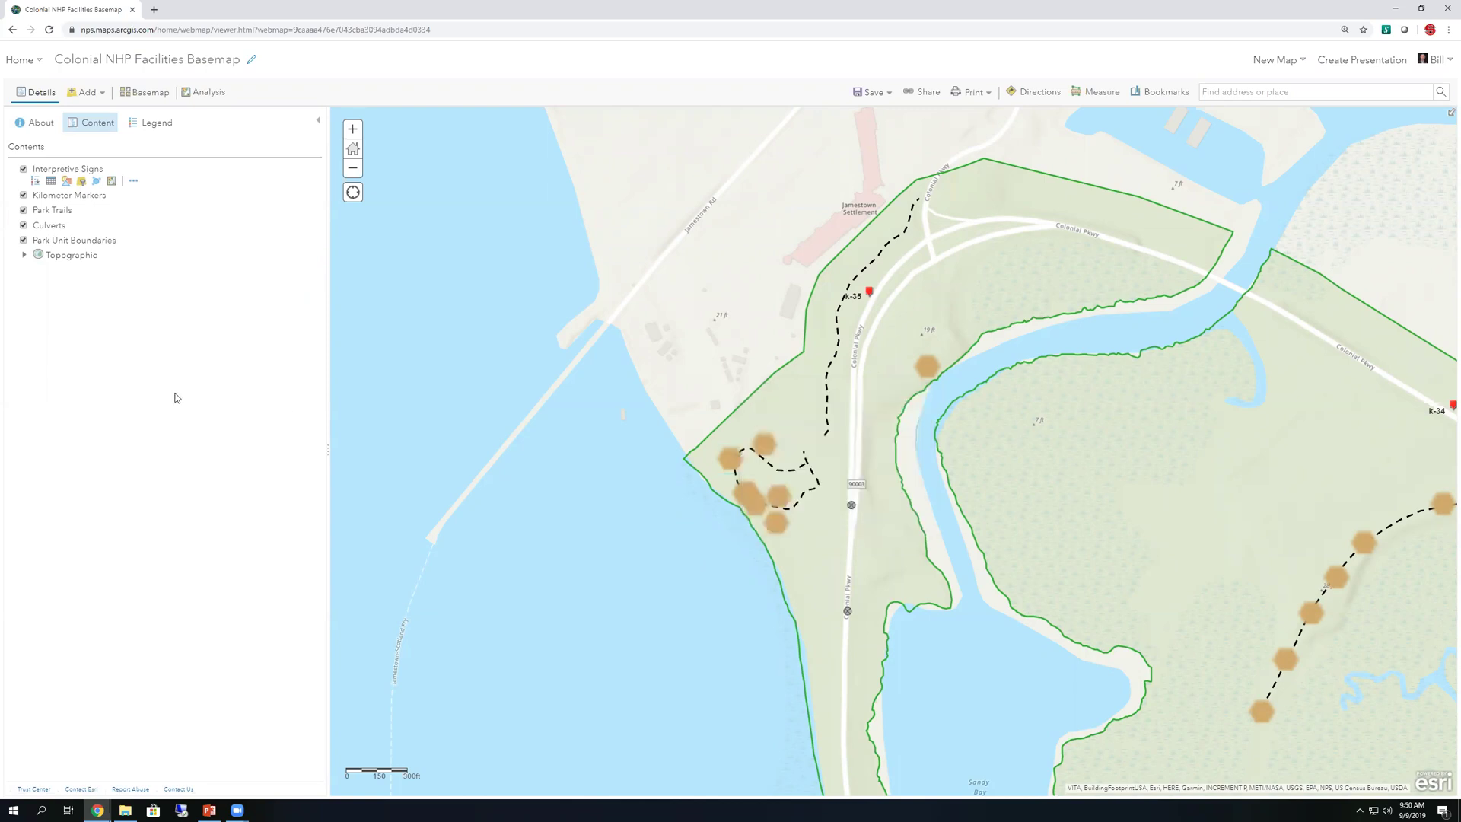
Move the Park Trails layer above Interpretive Signs so it leads the layer order.
click(11, 210)
drag(10, 205, 21, 171)
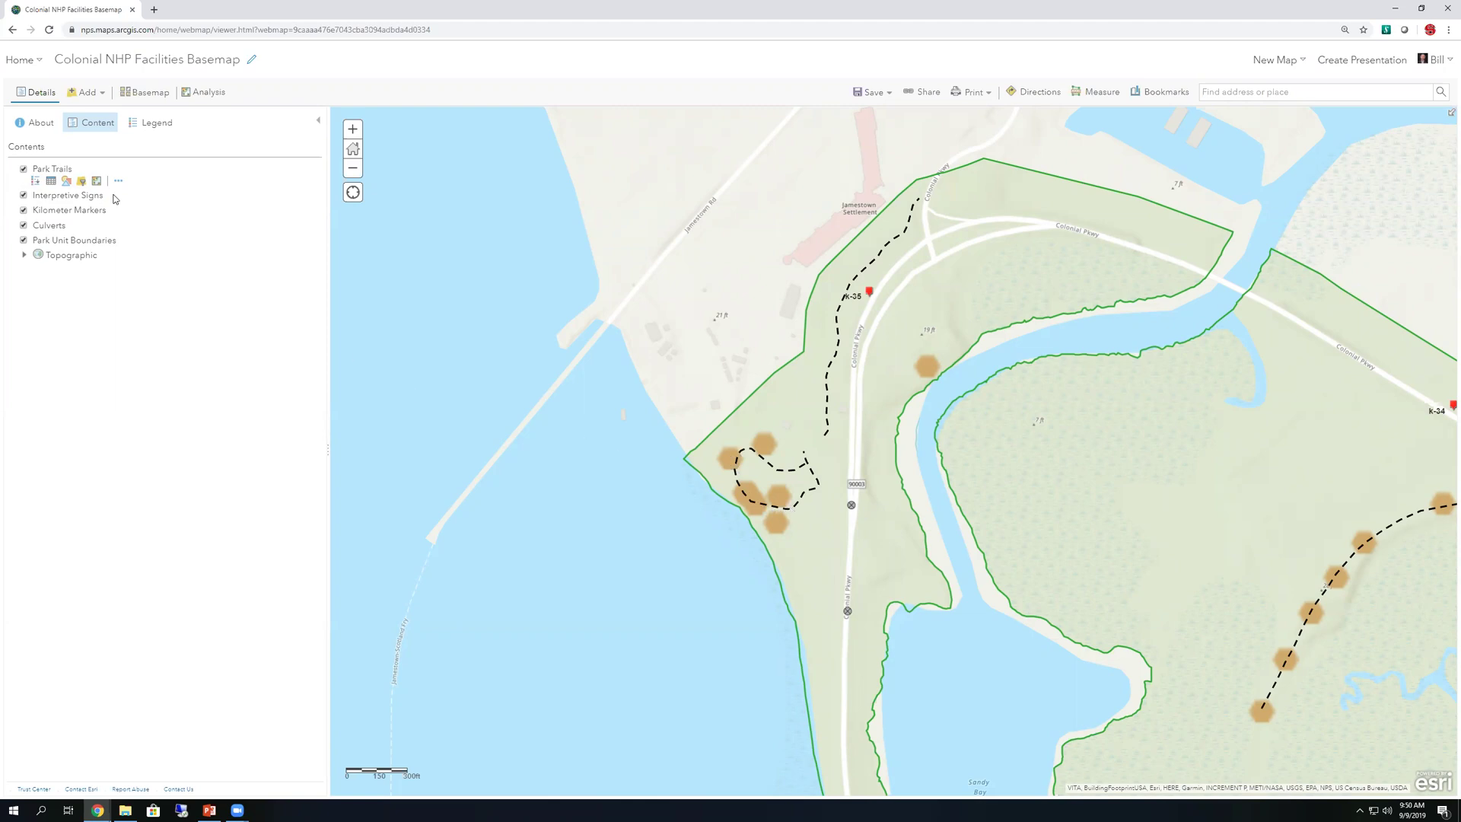
click(67, 183)
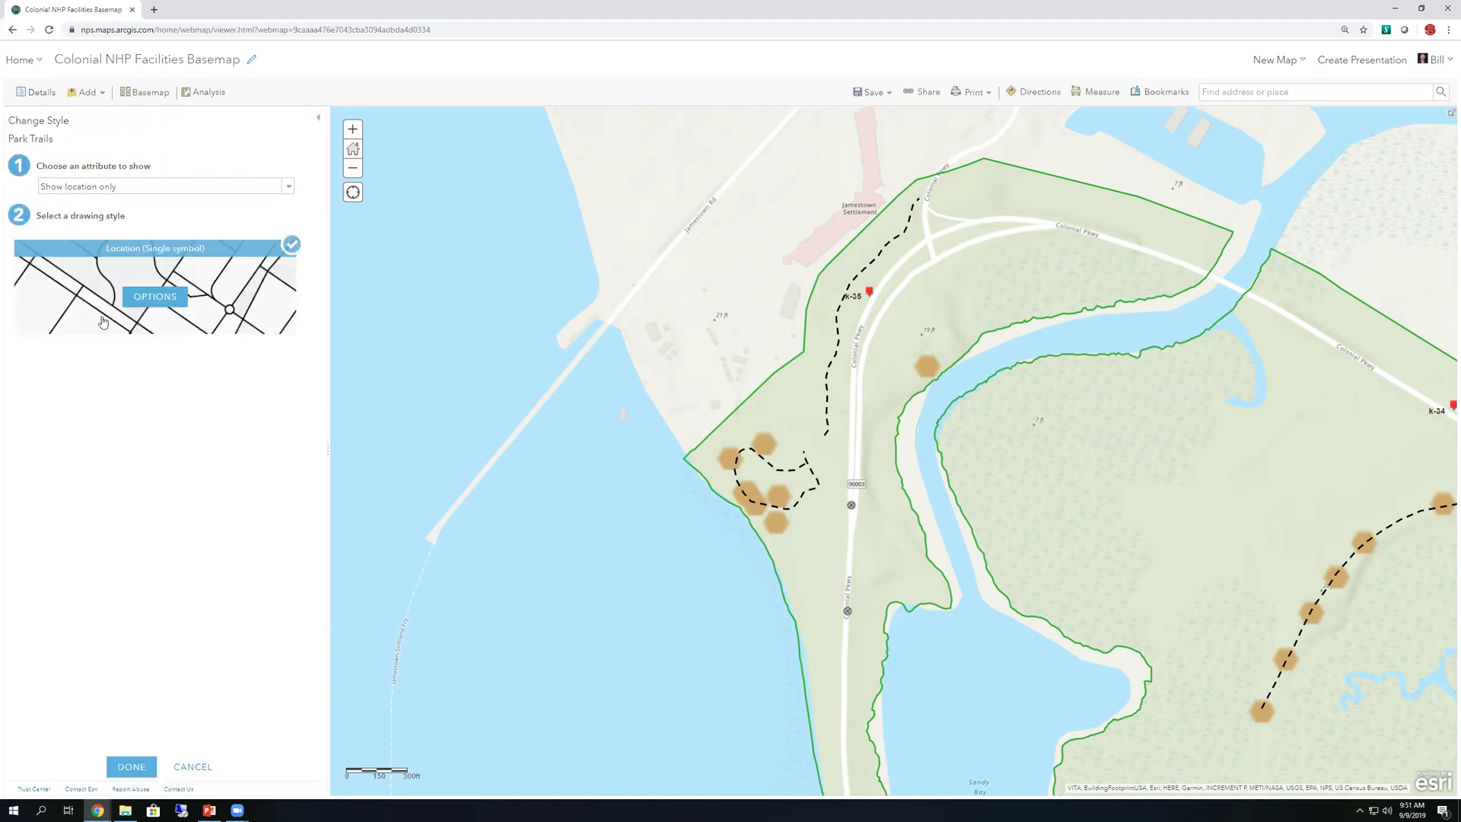
click(192, 766)
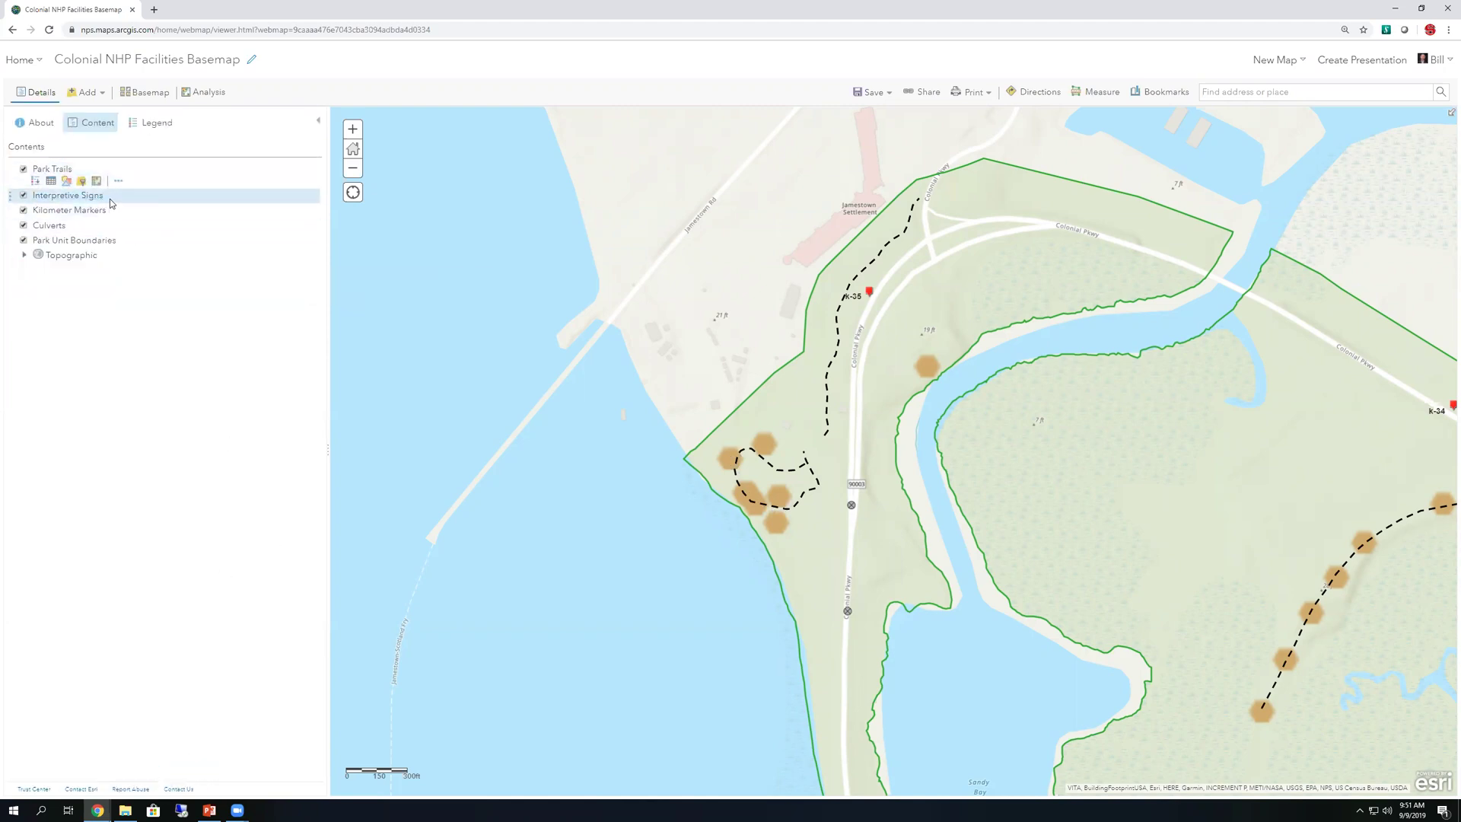
Set the Interpretive Signs layer's symbol size to 16 px and apply the style.
mouse_move(120, 201)
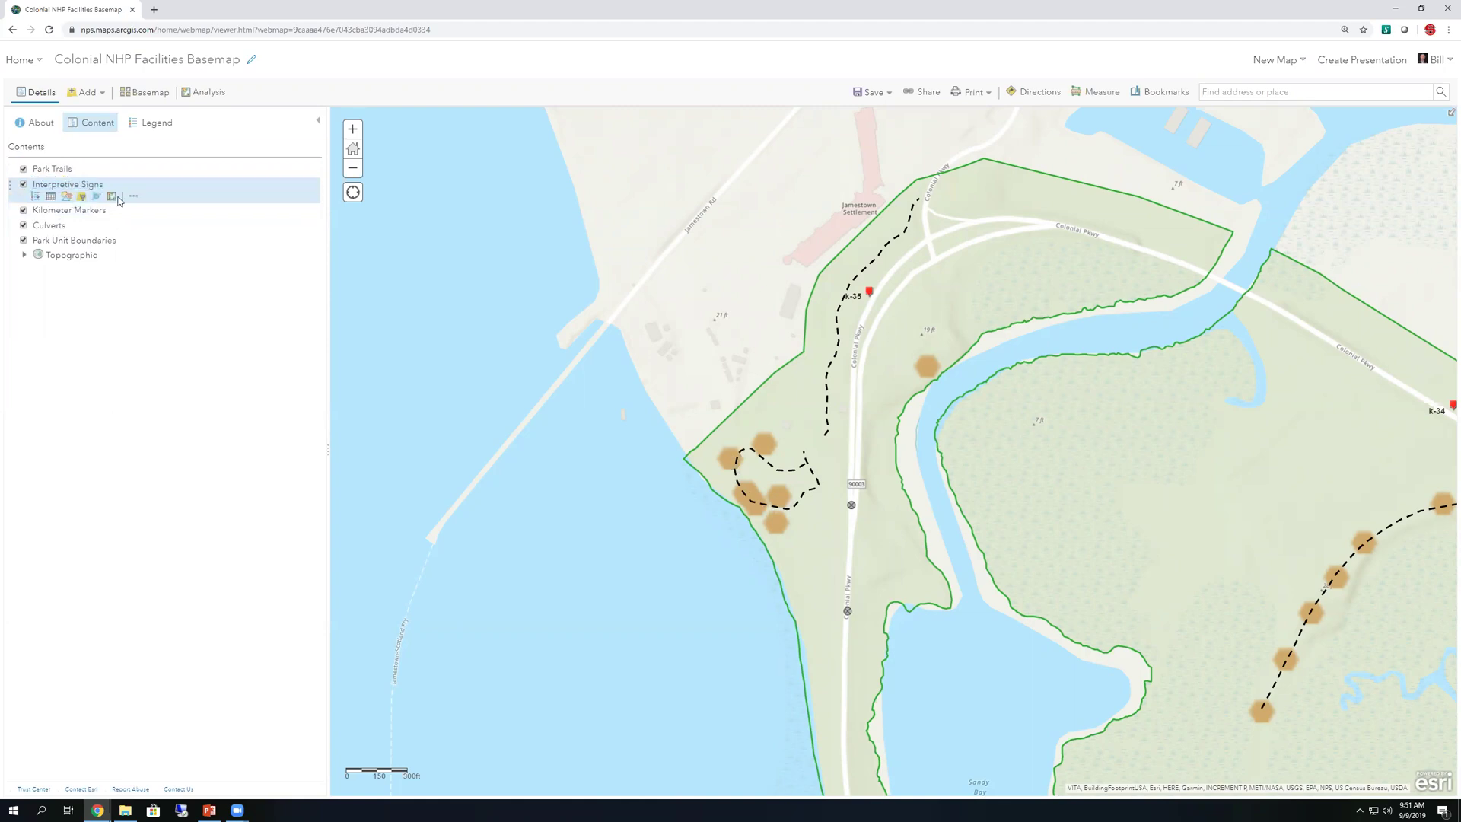
click(68, 199)
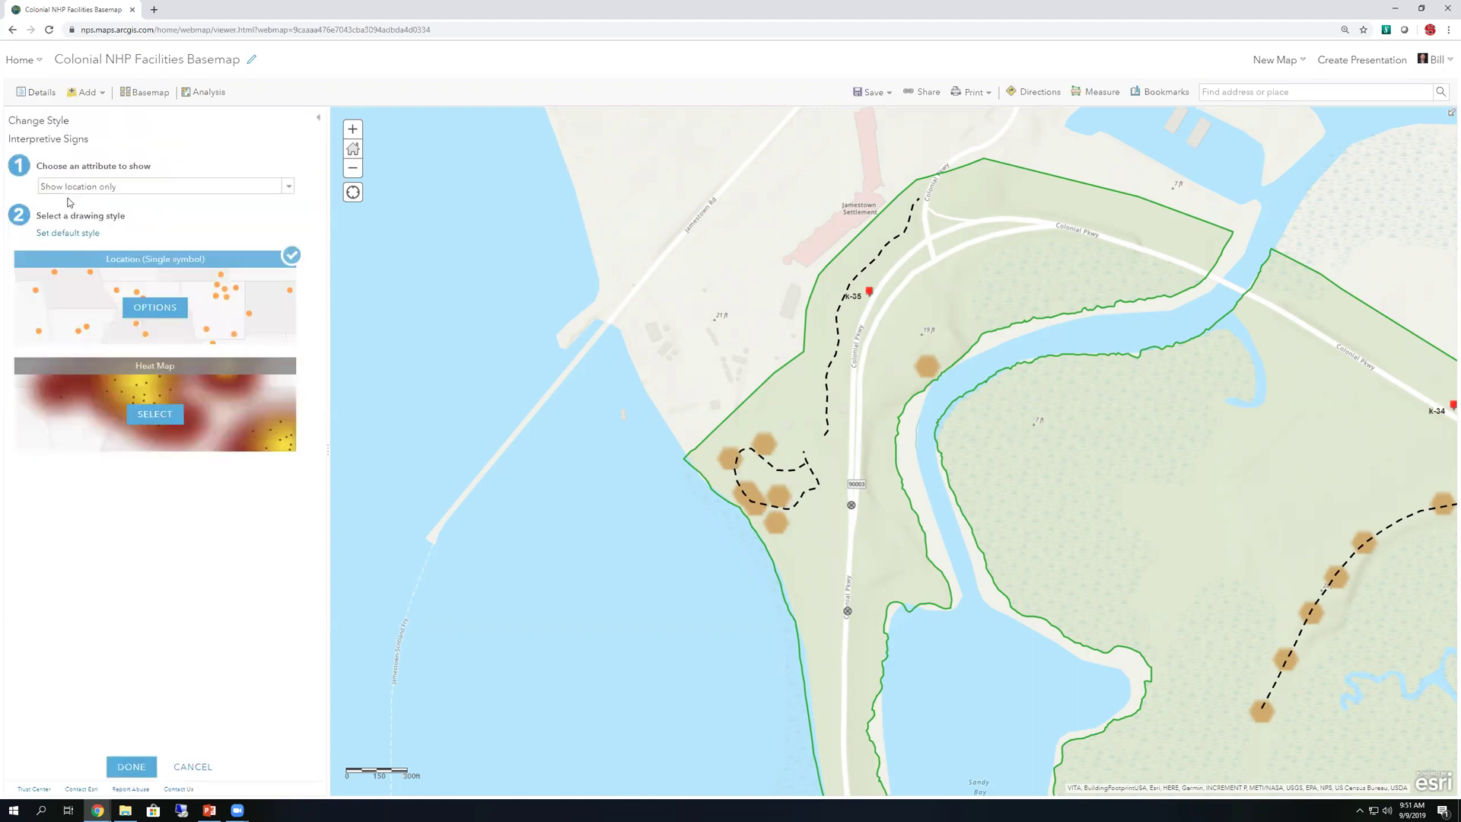
click(151, 309)
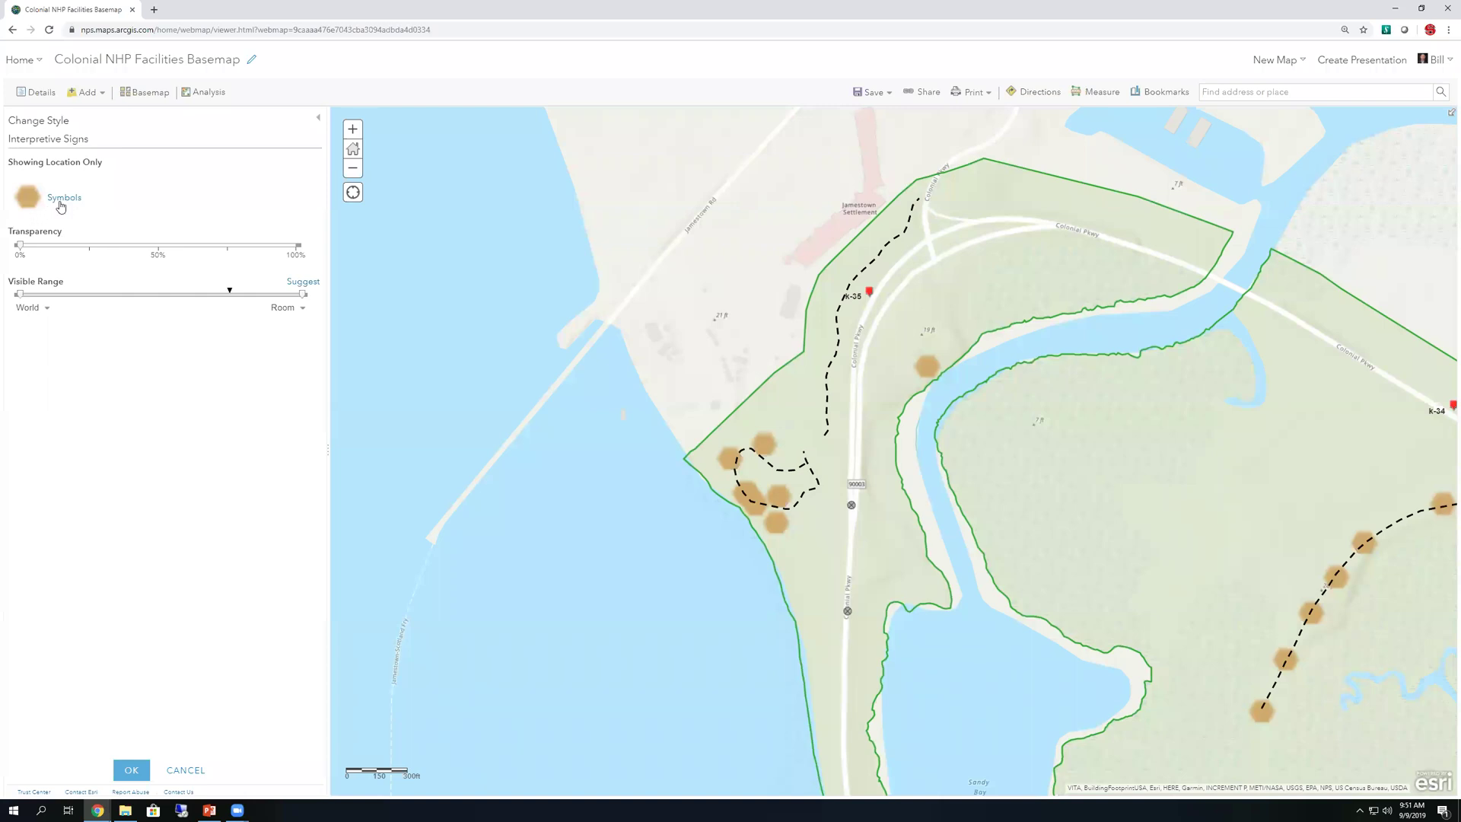
click(60, 200)
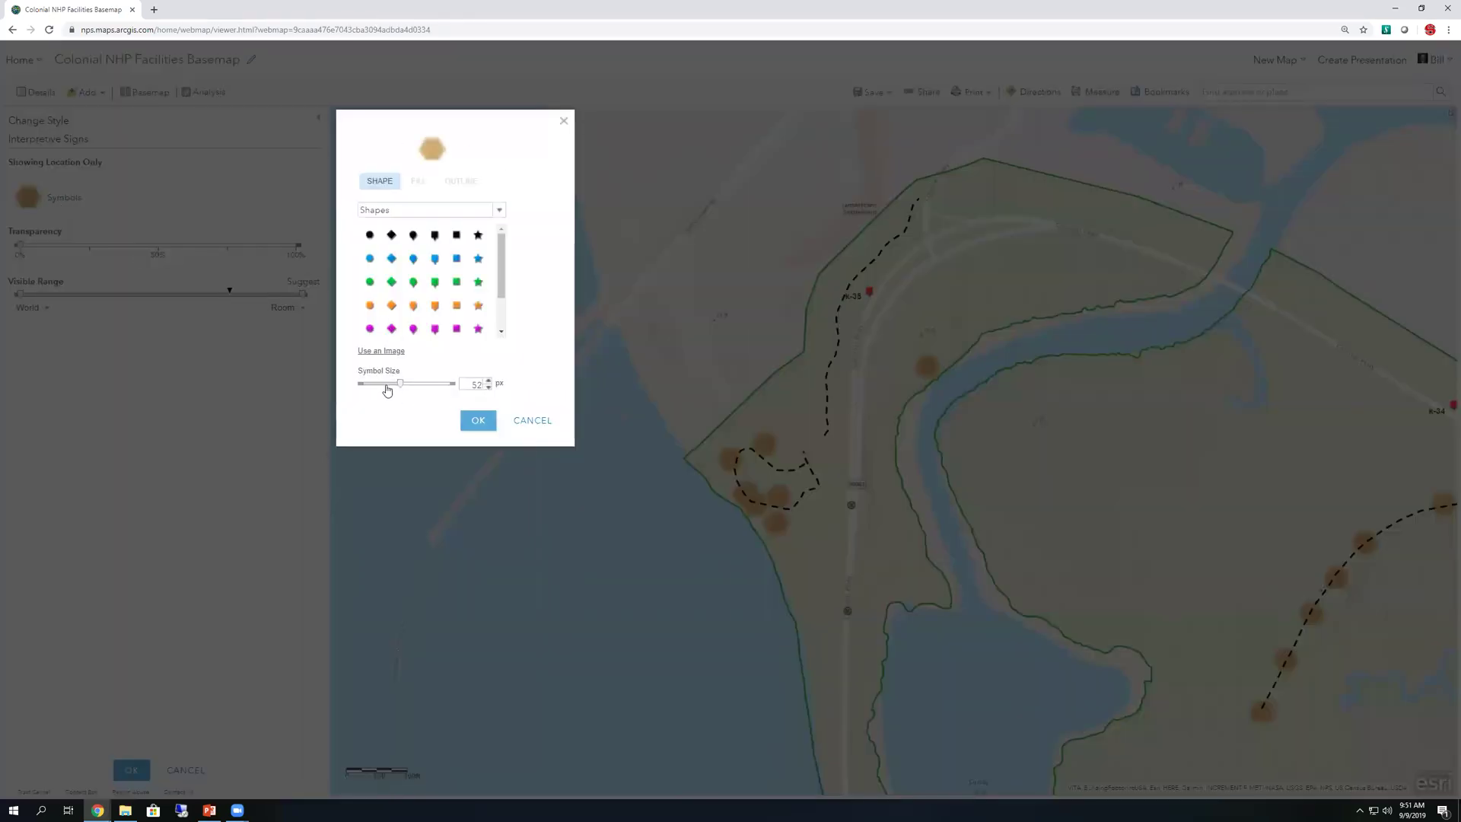
click(374, 385)
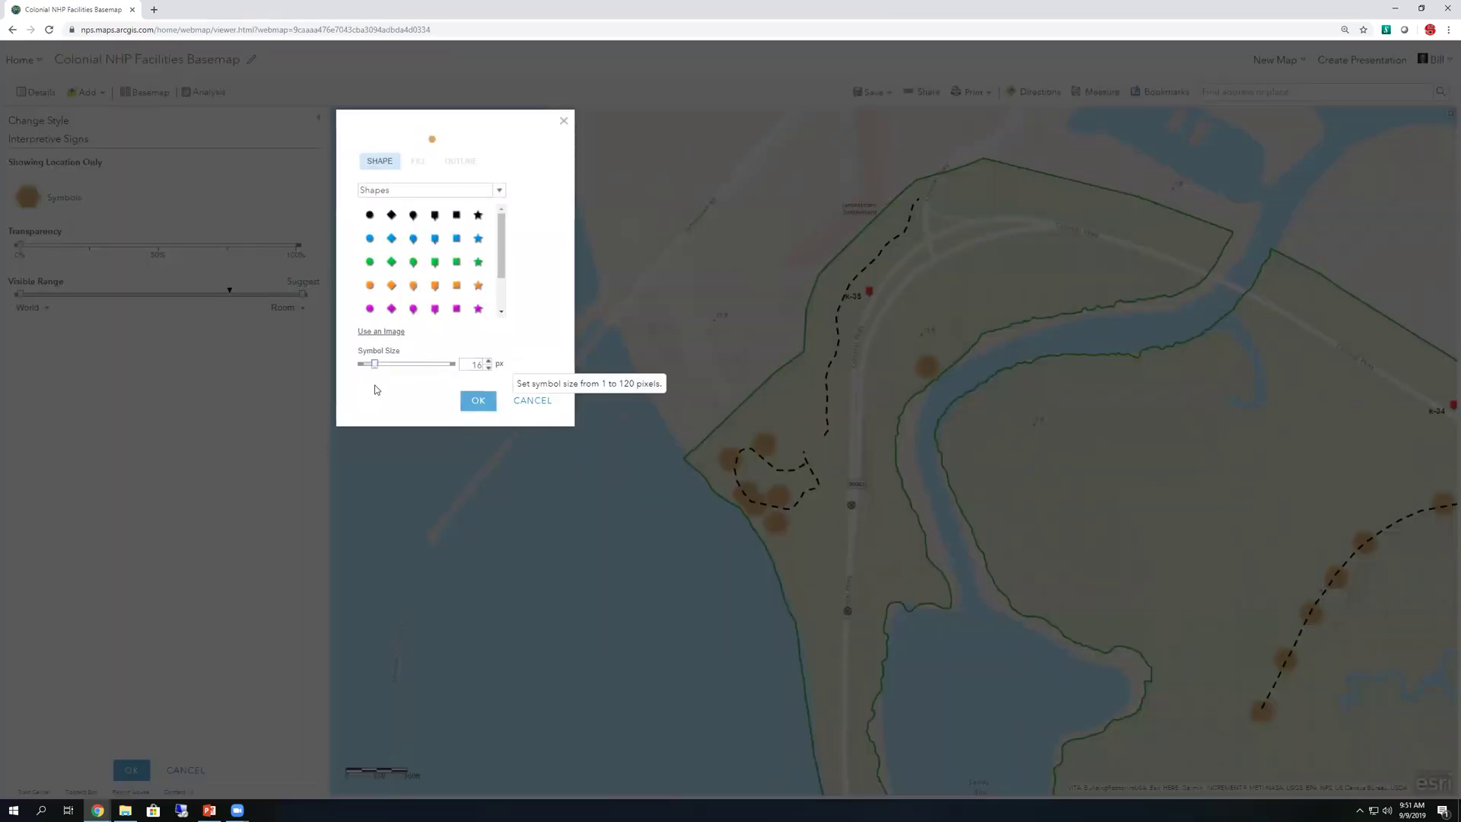
click(477, 401)
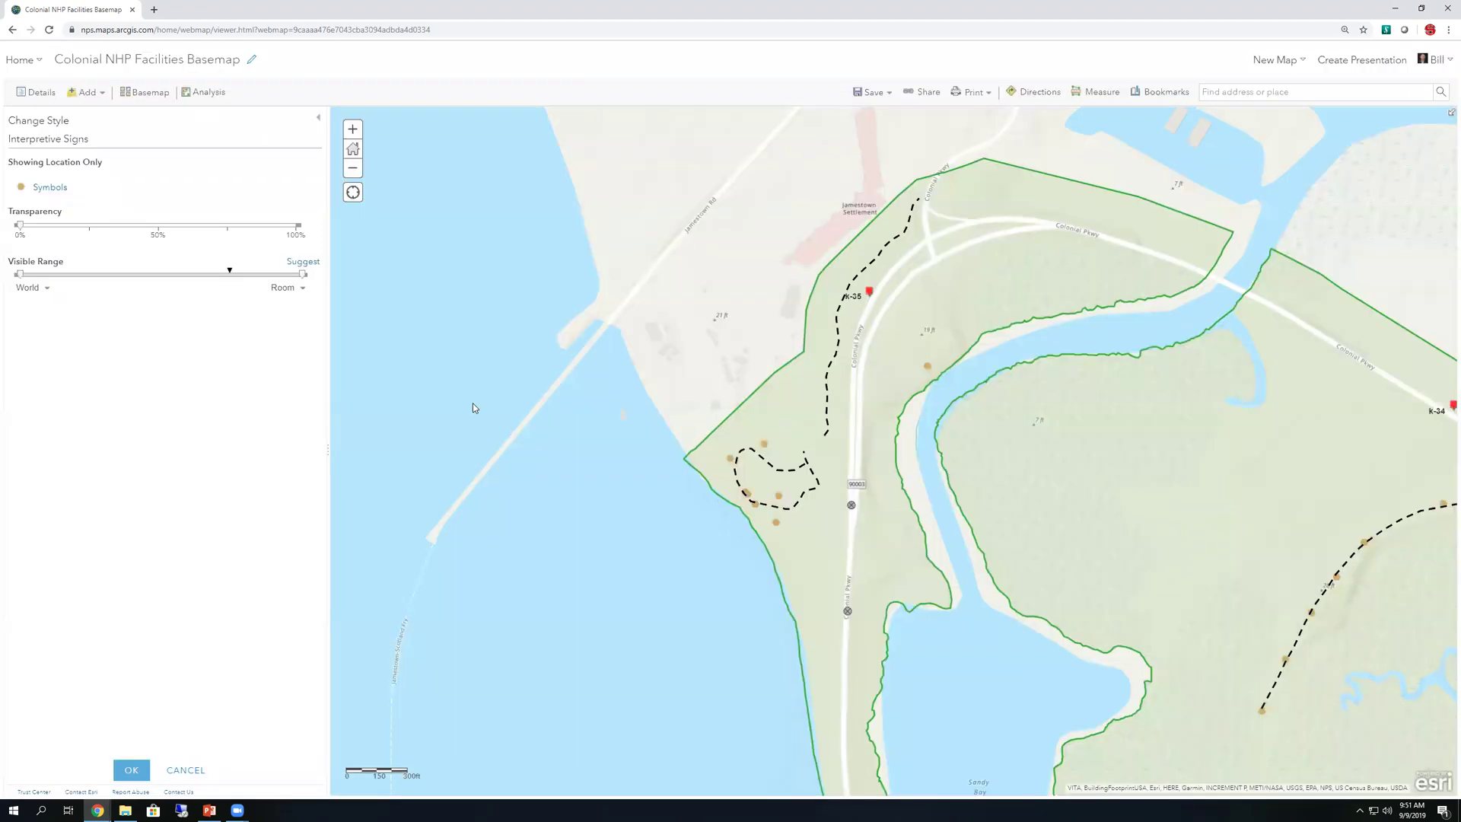
click(132, 771)
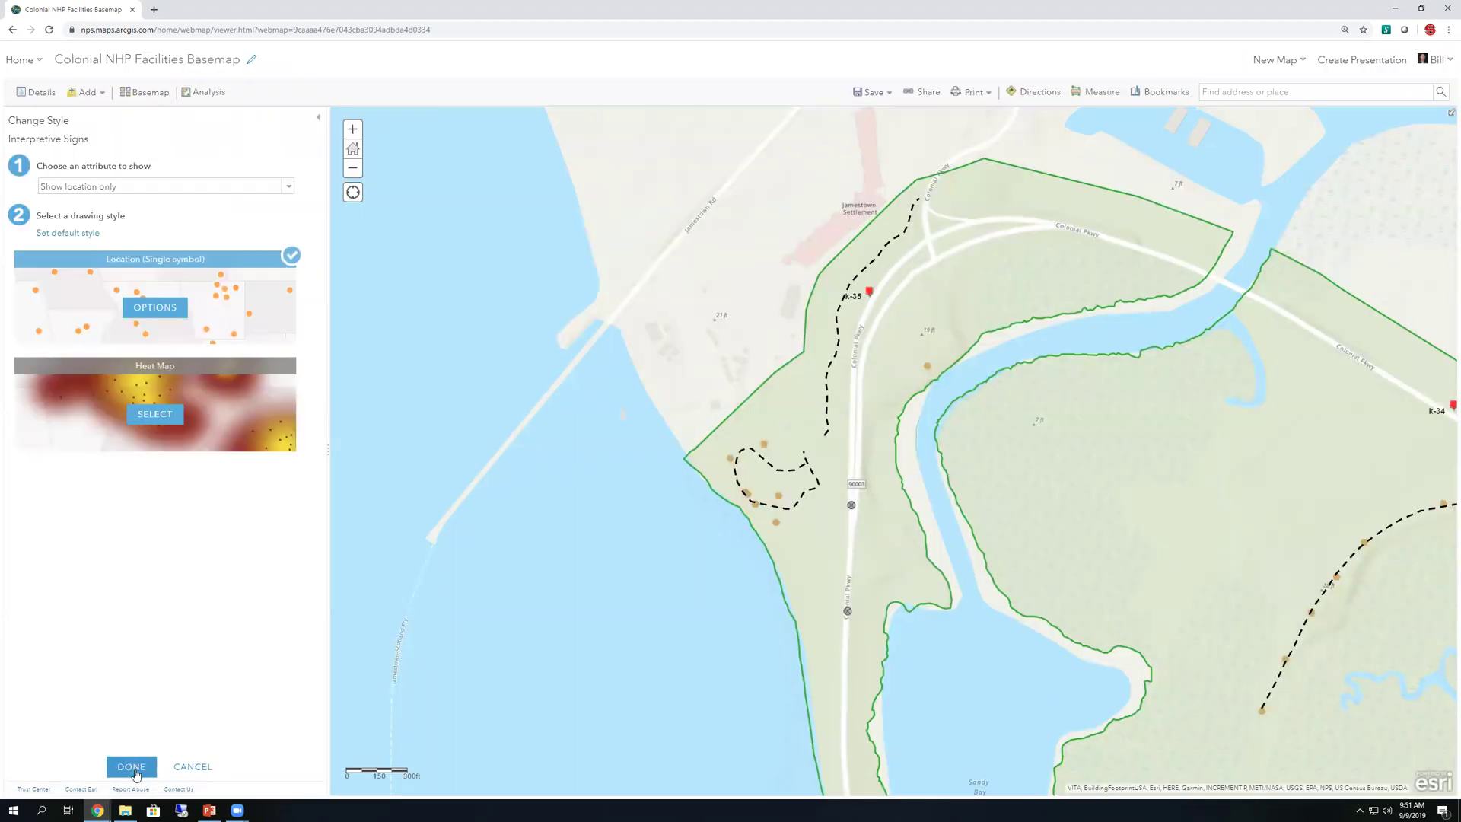
click(143, 770)
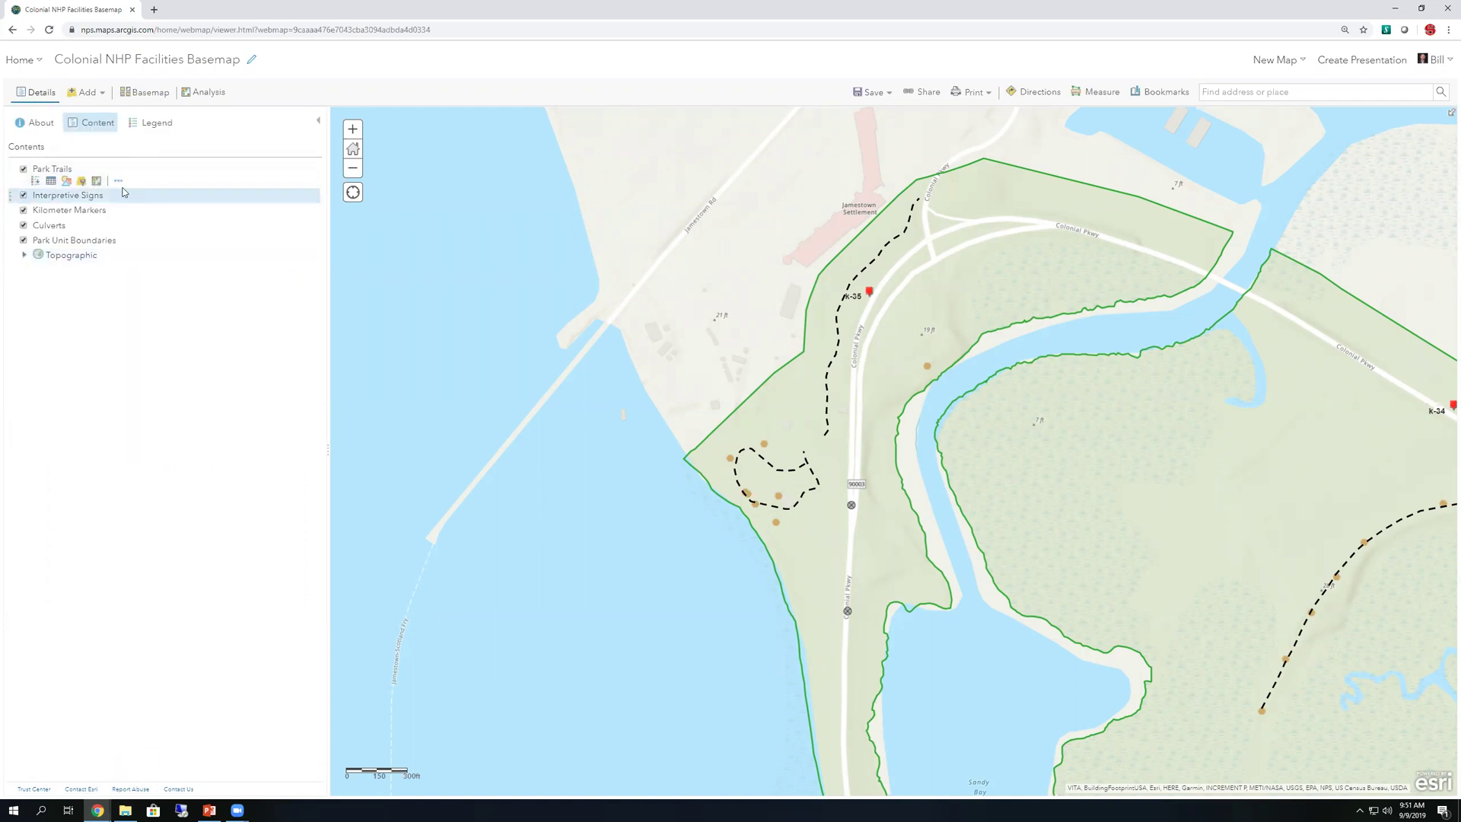
Open the Park Trails attribute table, enlarge it and browse the trails' ID, Name, Surface and Revision Date values.
click(118, 180)
click(50, 180)
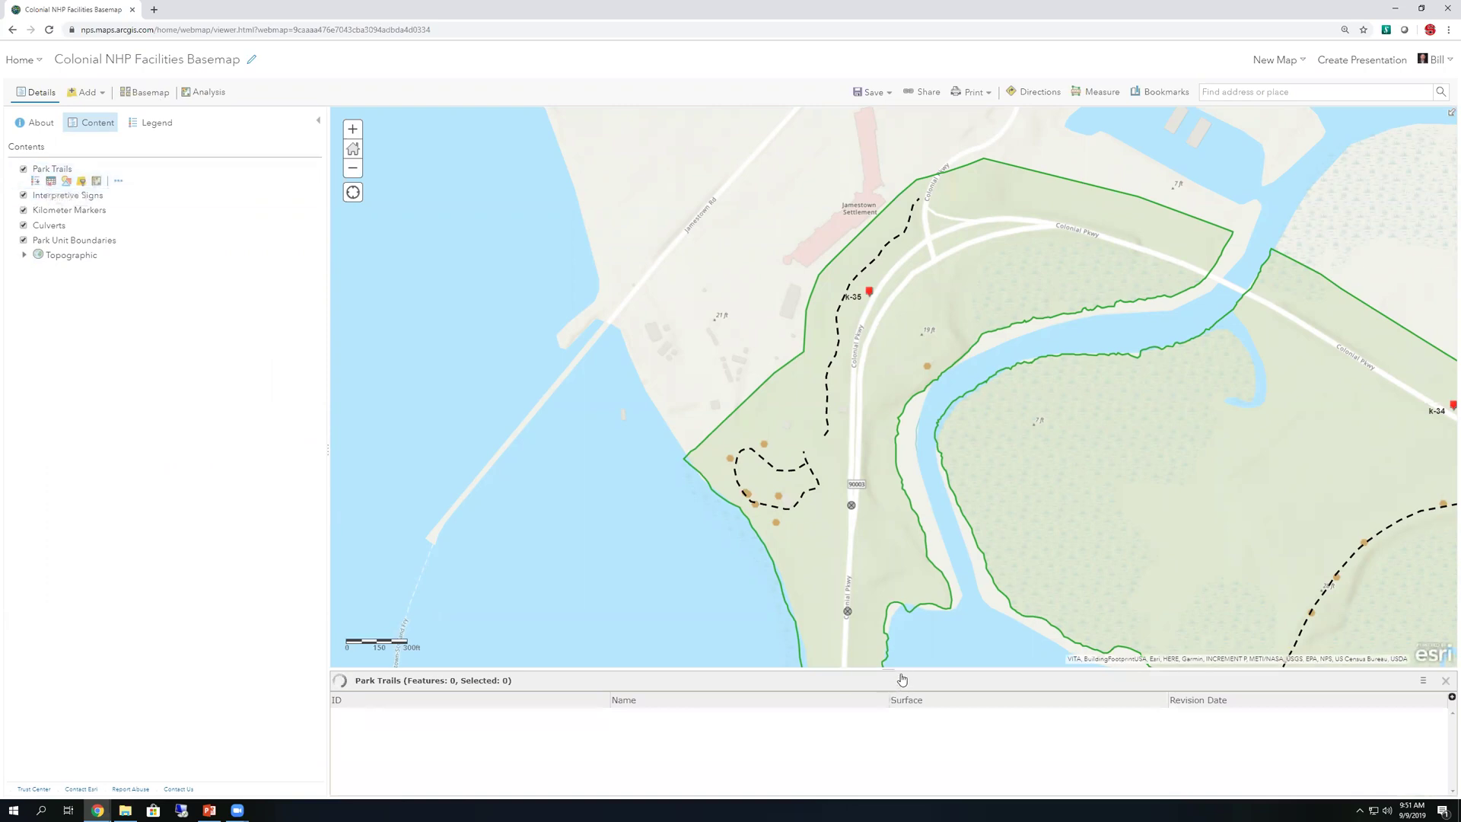
drag(896, 671, 860, 566)
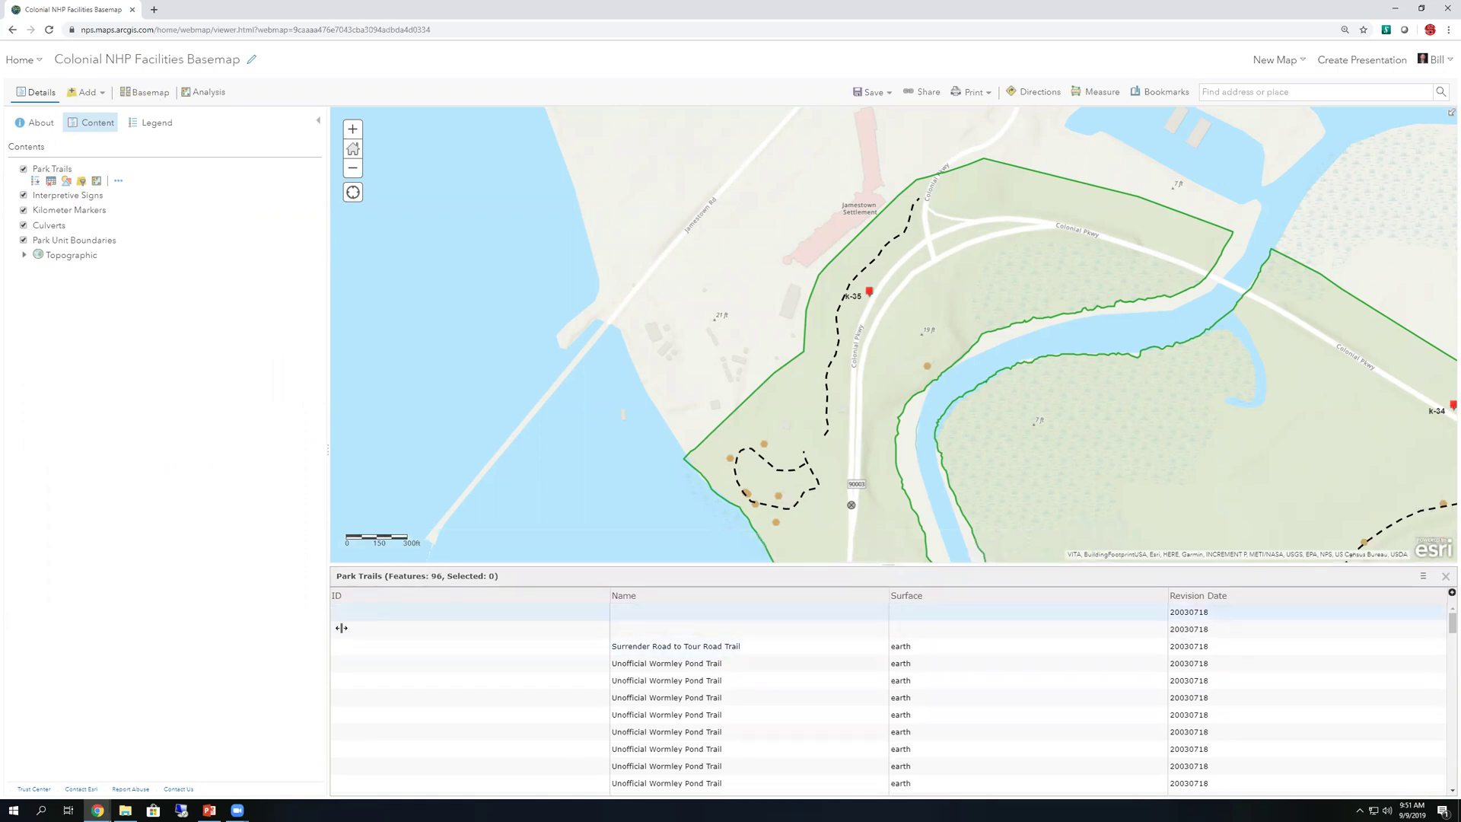
scroll(447, 755, down, 5)
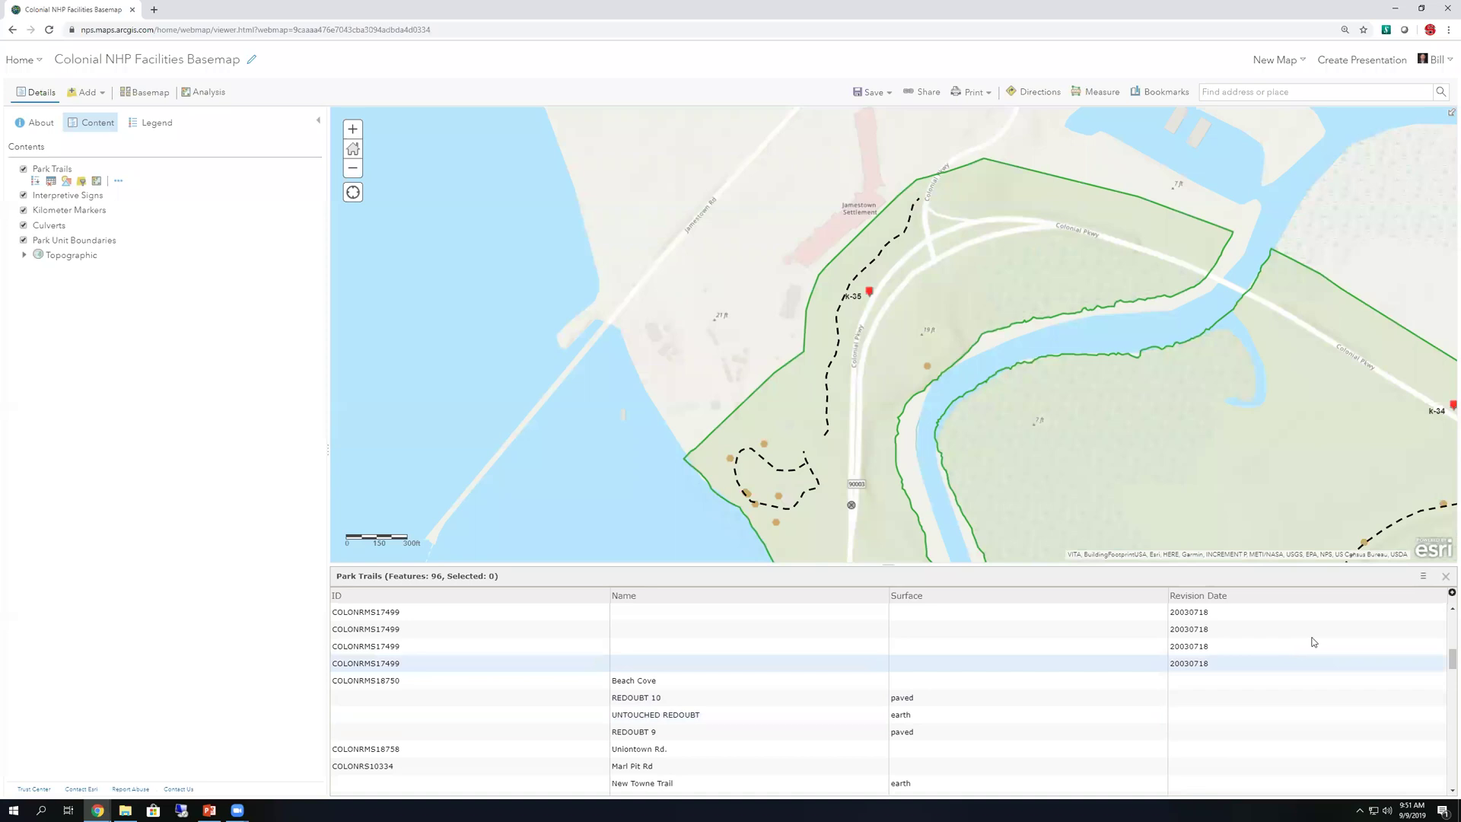
scroll(1226, 699, down, 2)
scroll(1225, 697, up, 4)
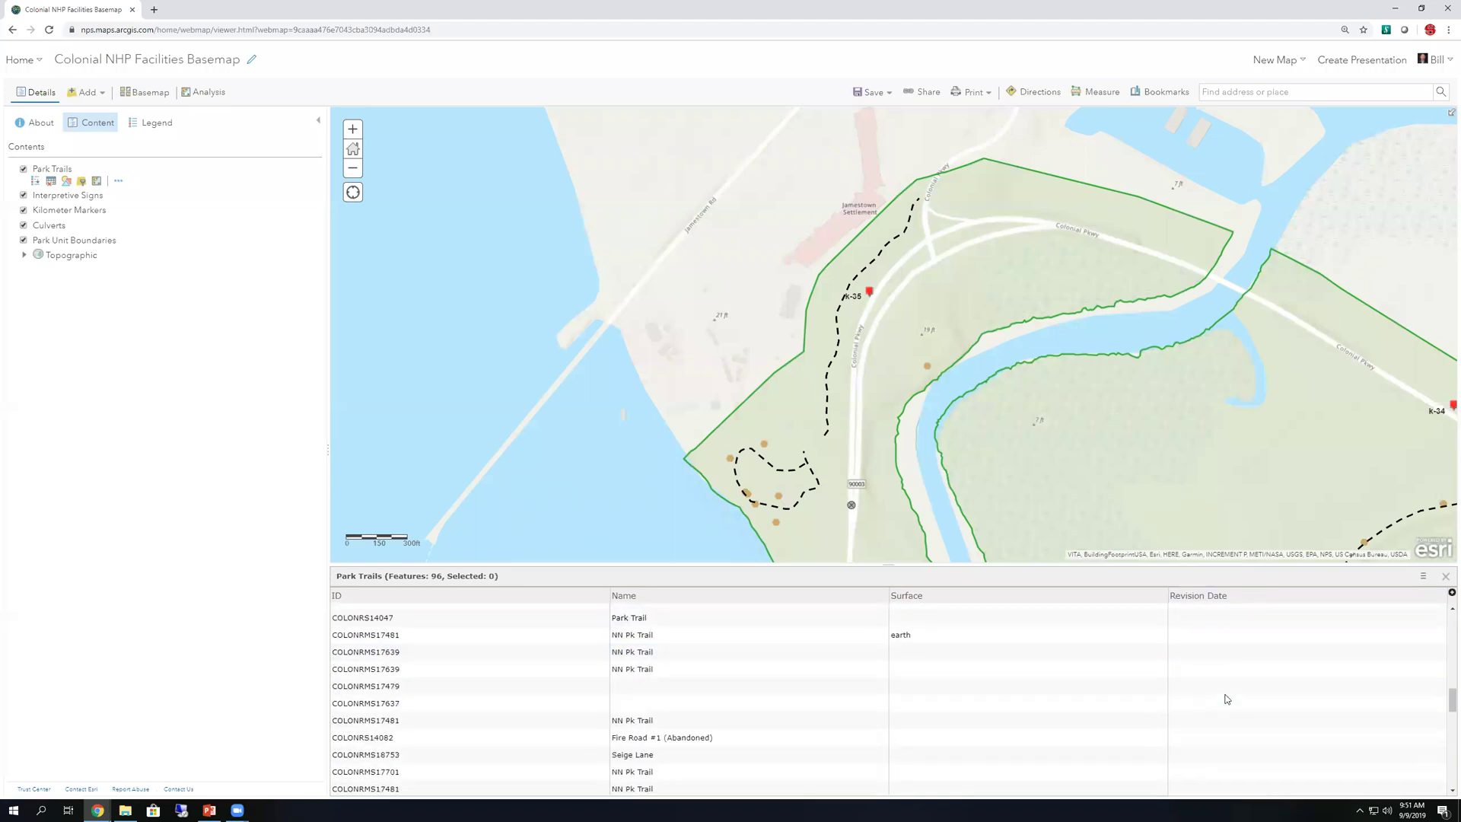
scroll(1226, 692, up, 5)
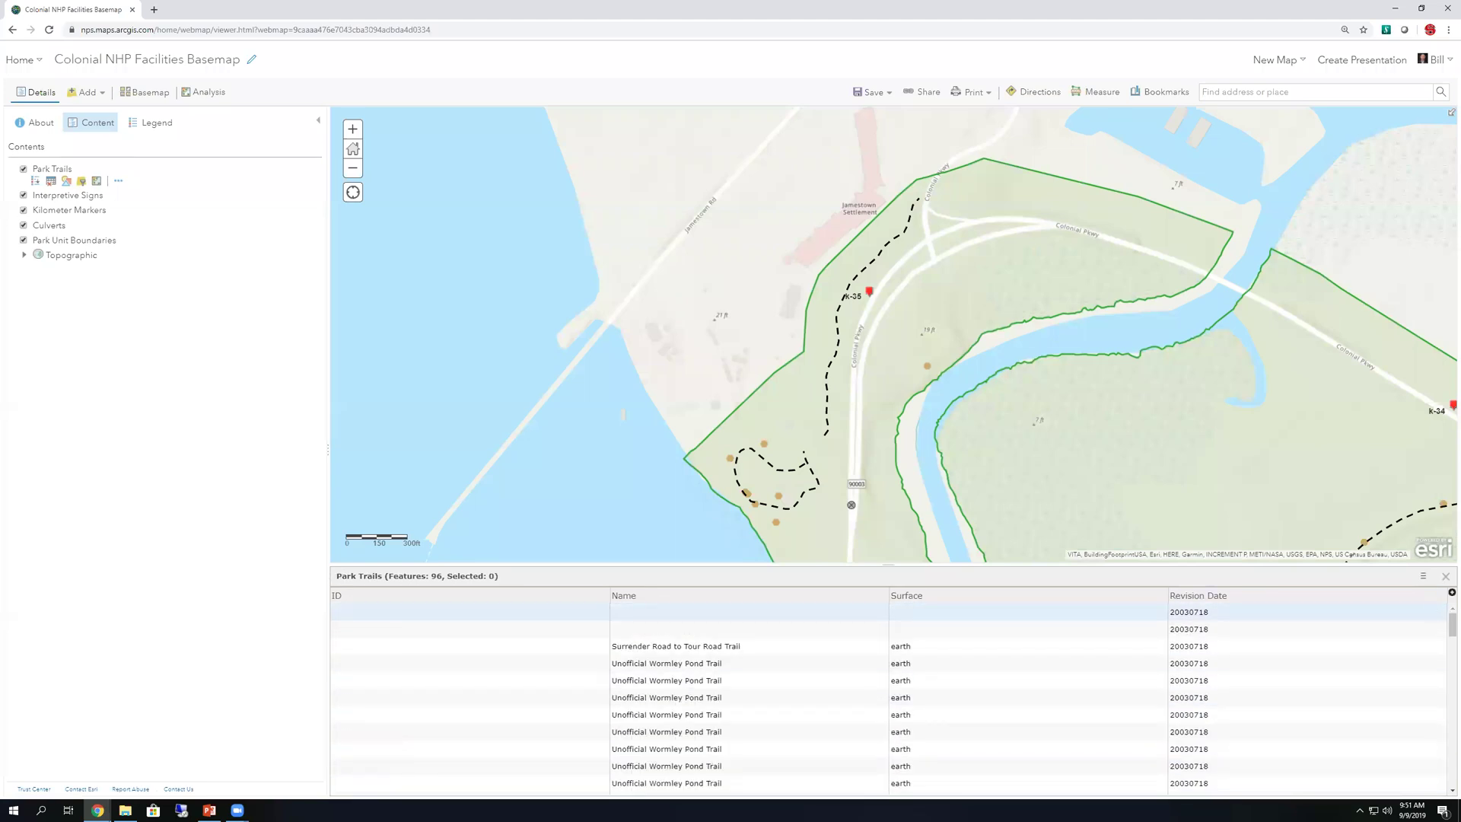
Hide the Revision Date column in the Park Trails attribute table, close the table and return the map to its default extent.
click(1450, 594)
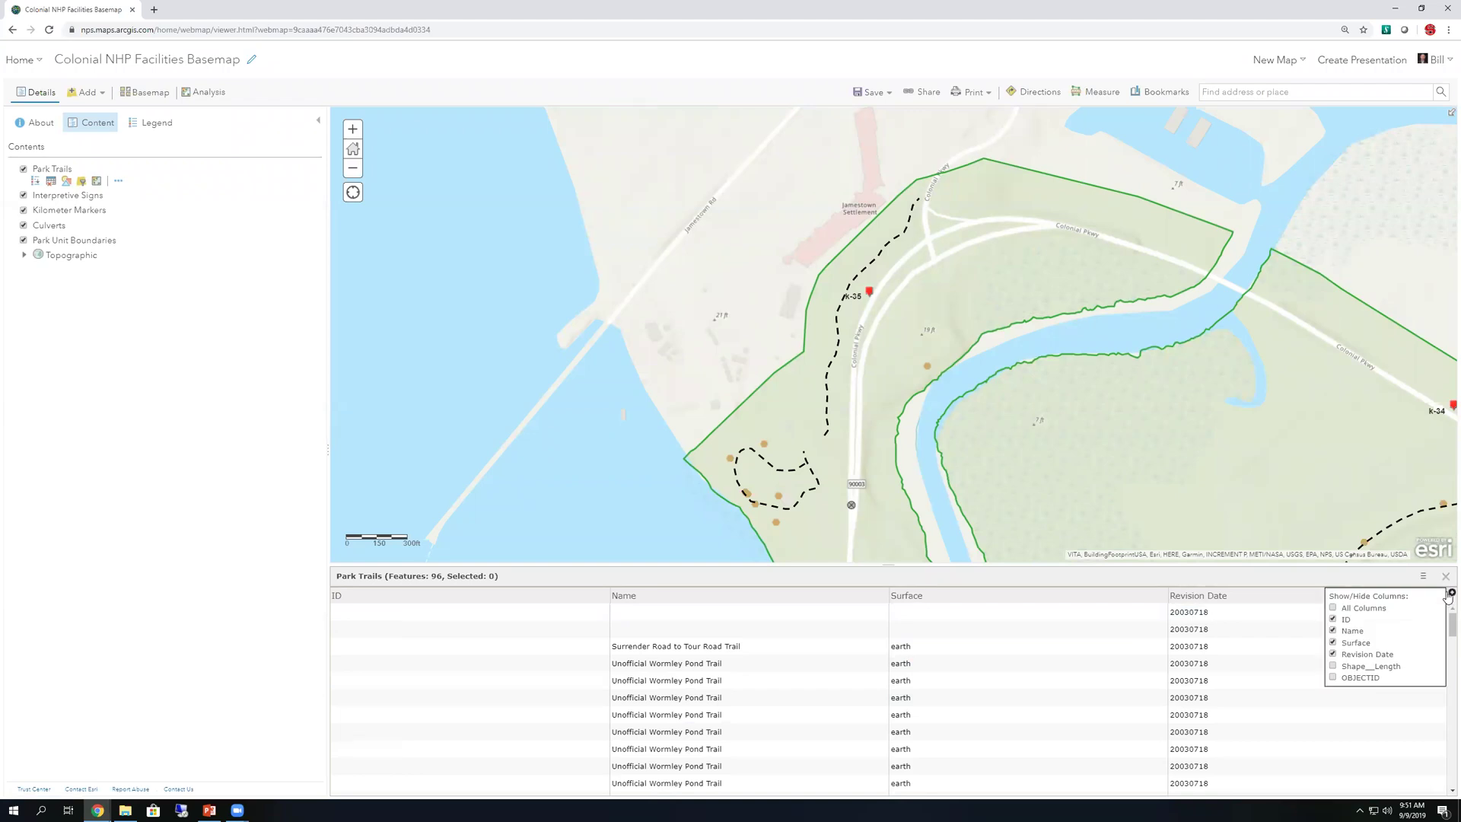
click(1333, 655)
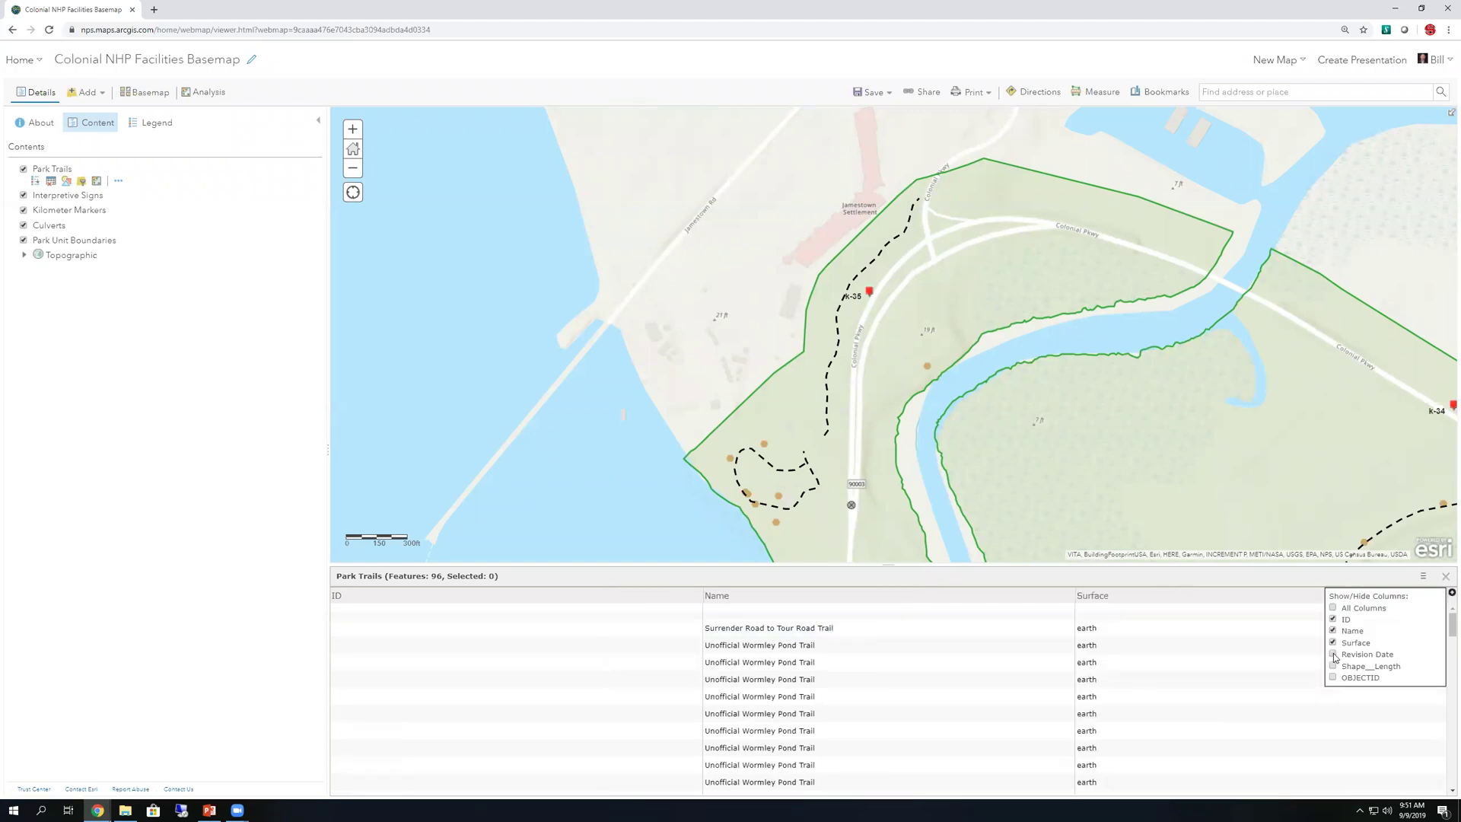
click(1353, 580)
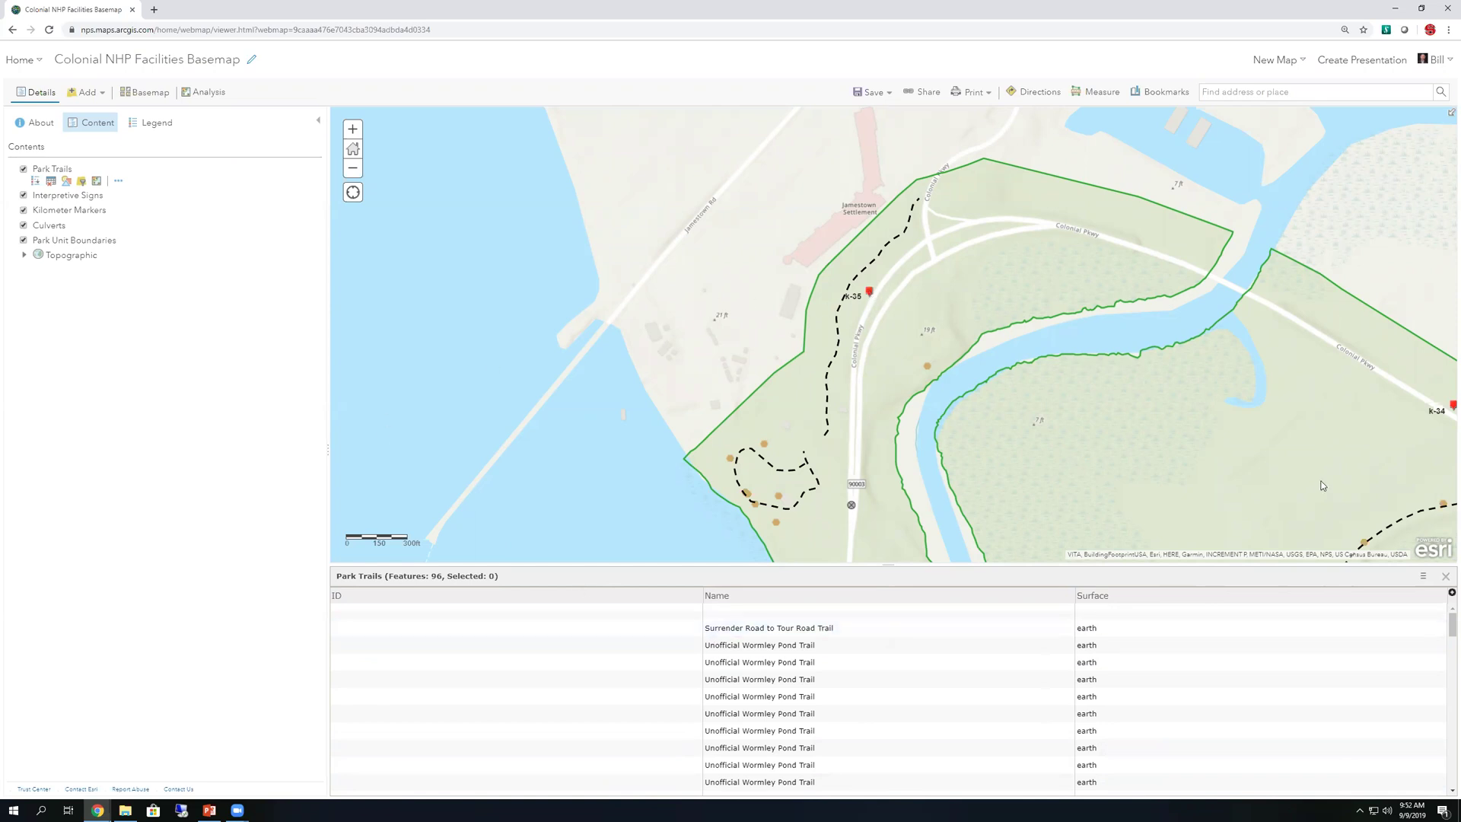
click(1448, 577)
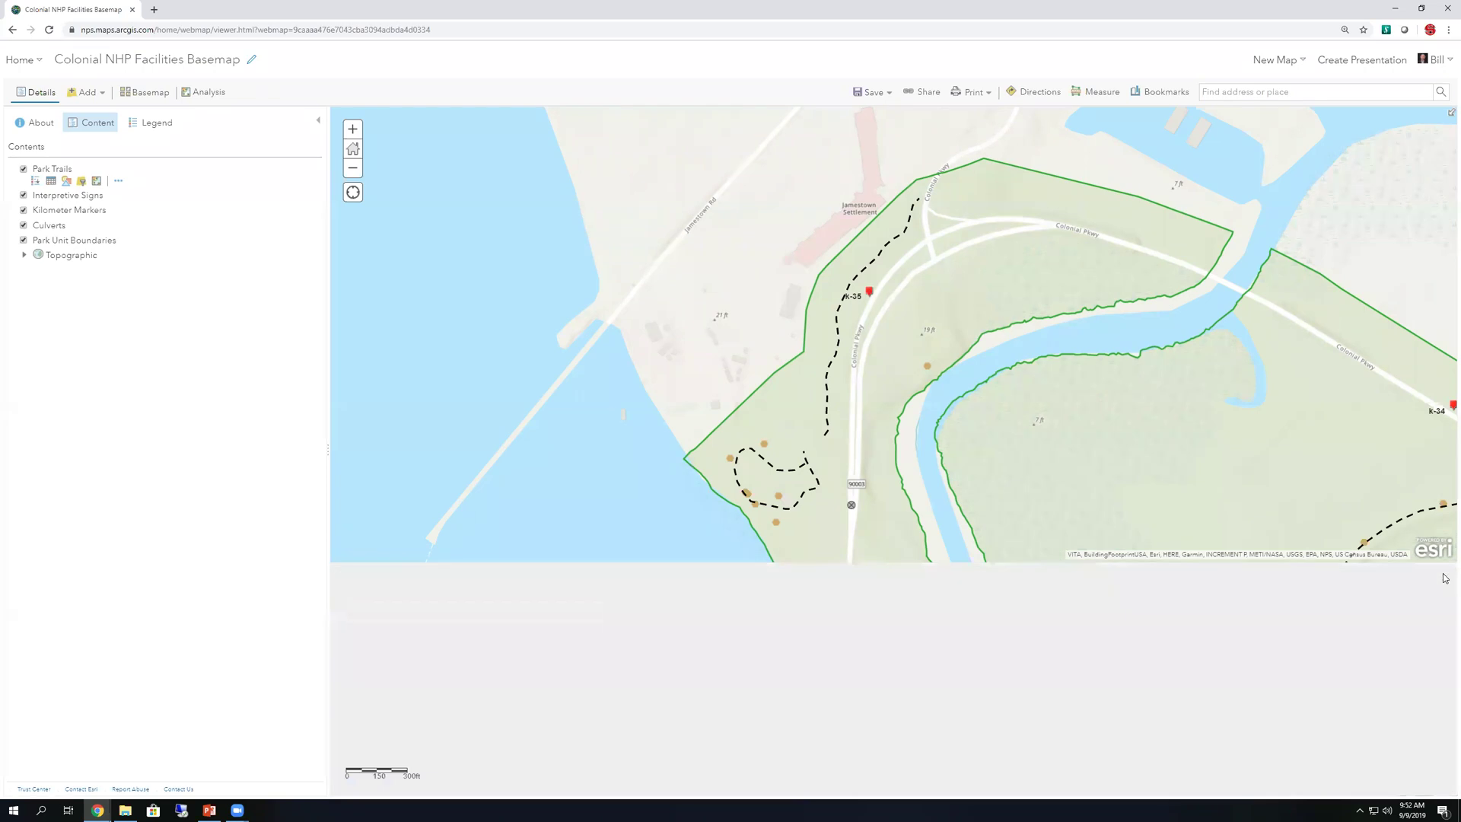
click(351, 151)
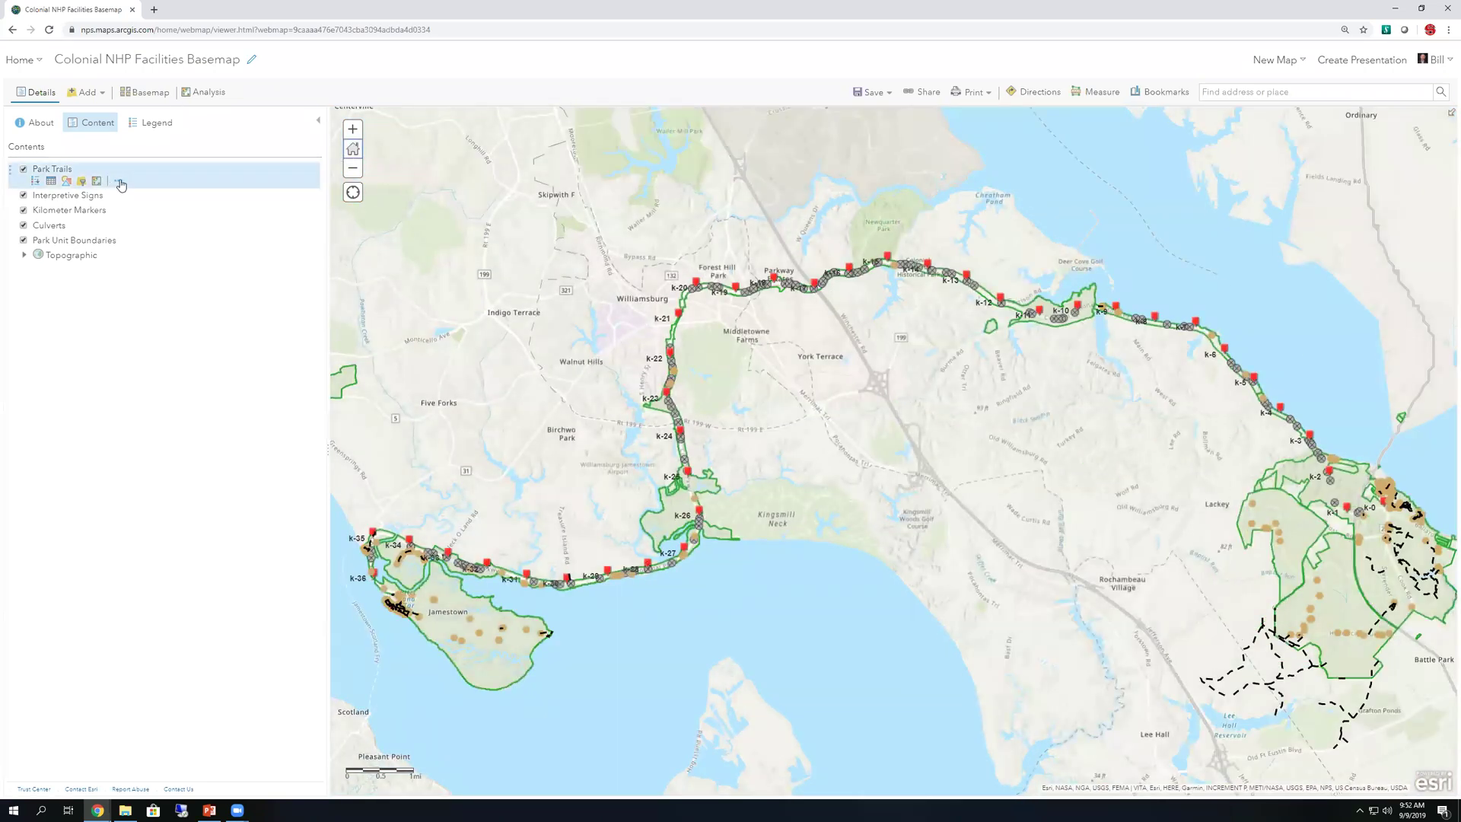
click(118, 182)
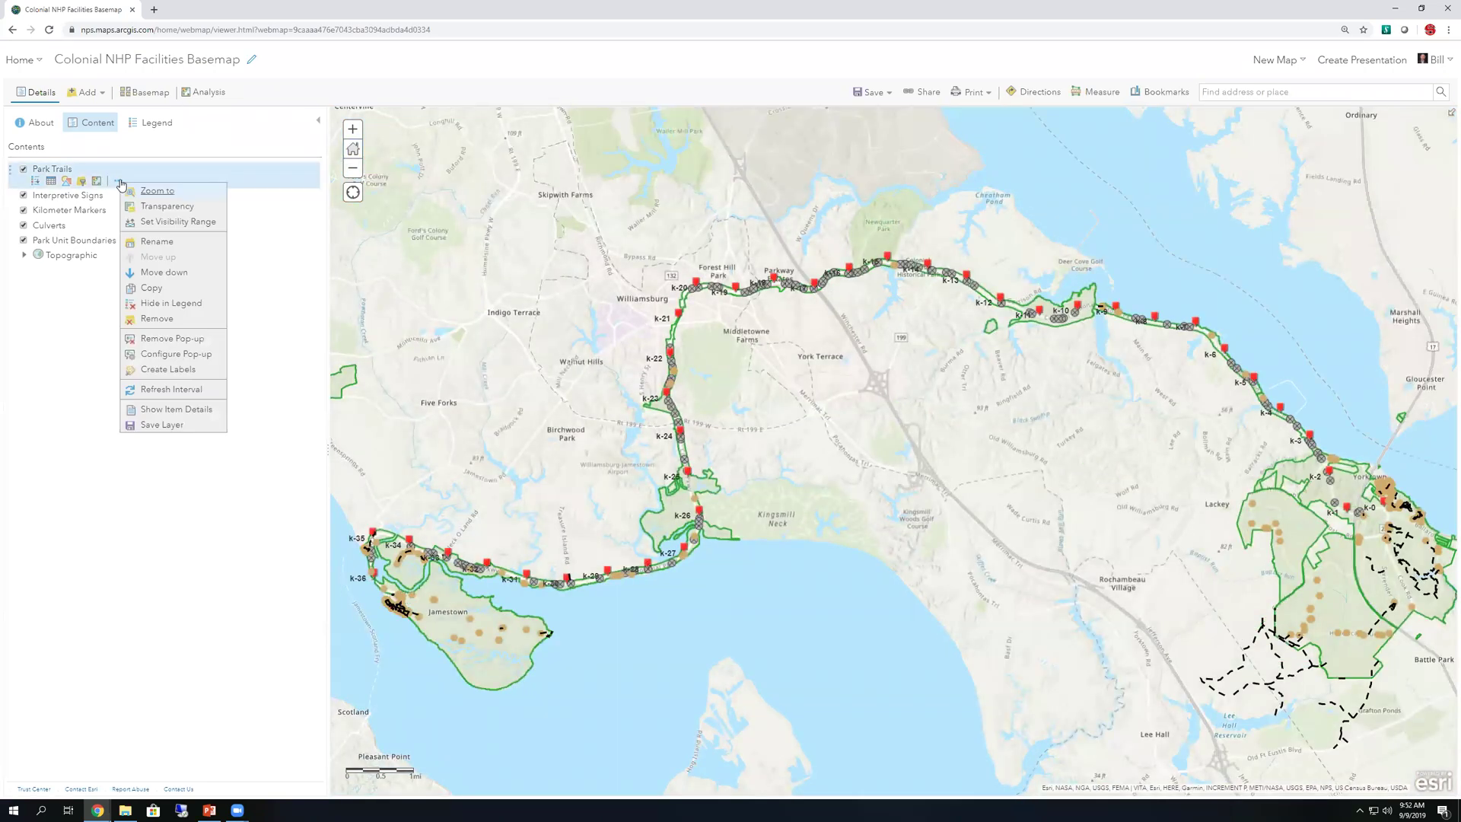
click(66, 182)
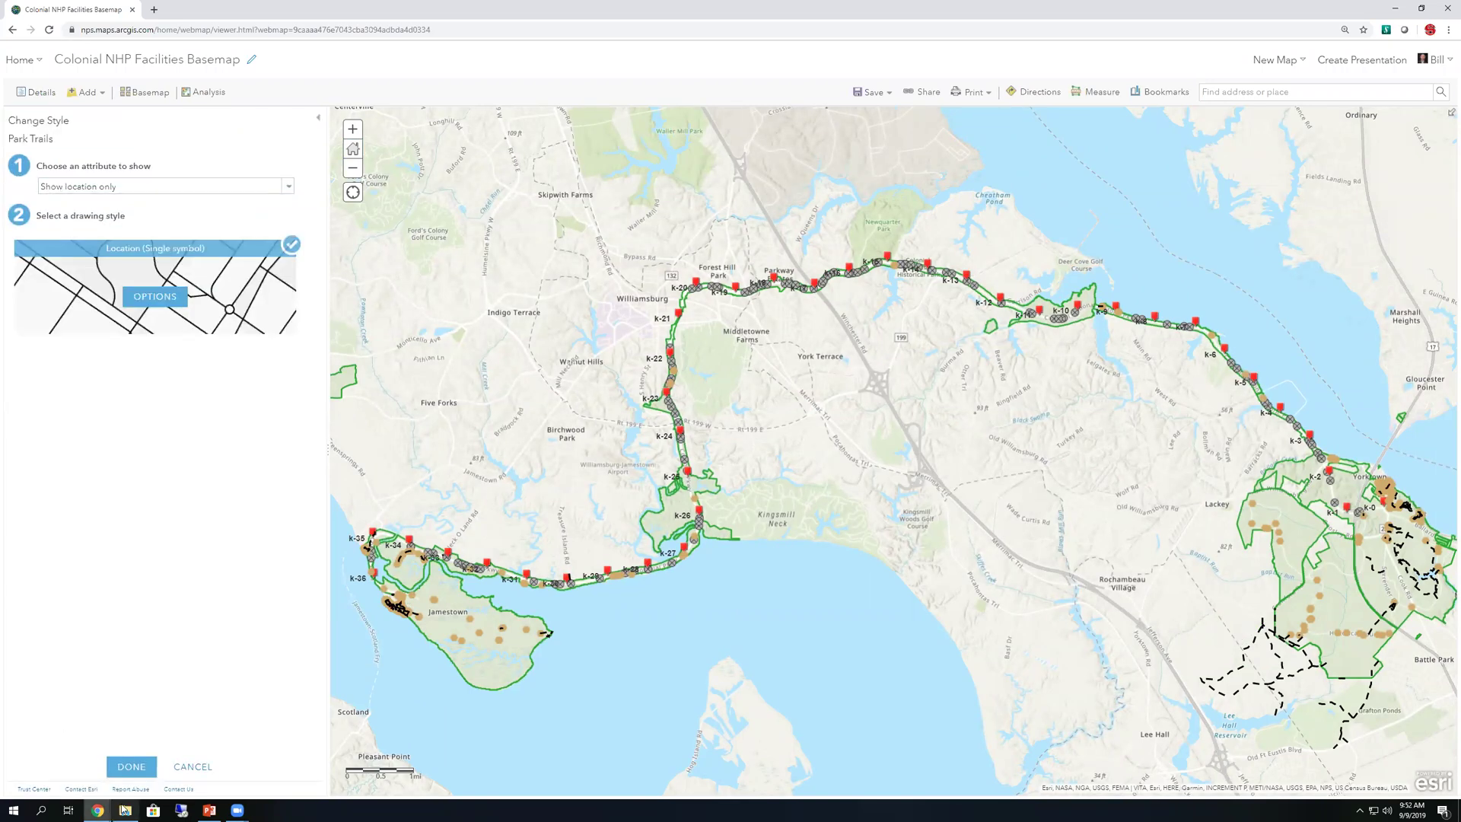
click(194, 768)
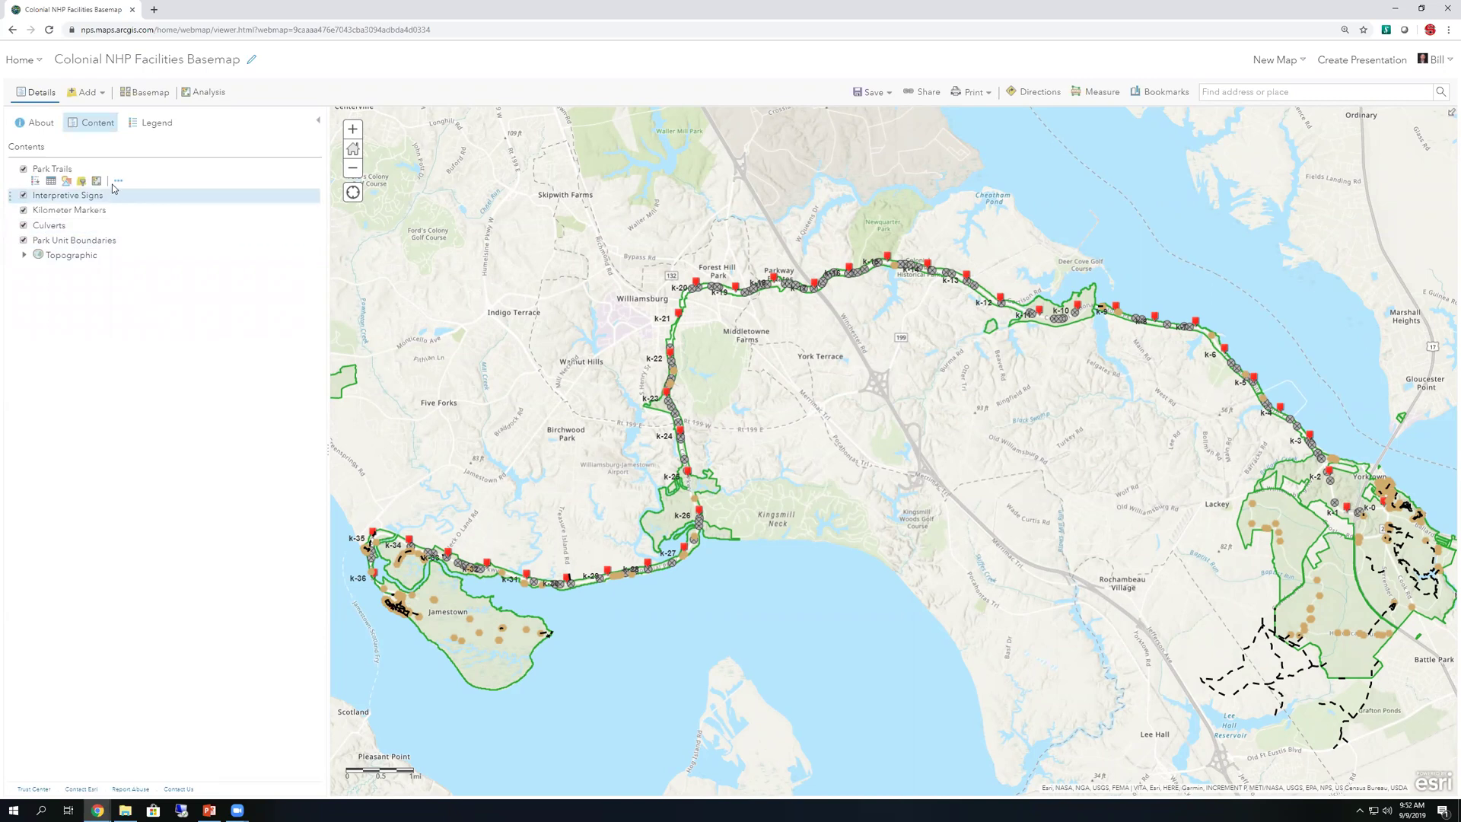
click(118, 183)
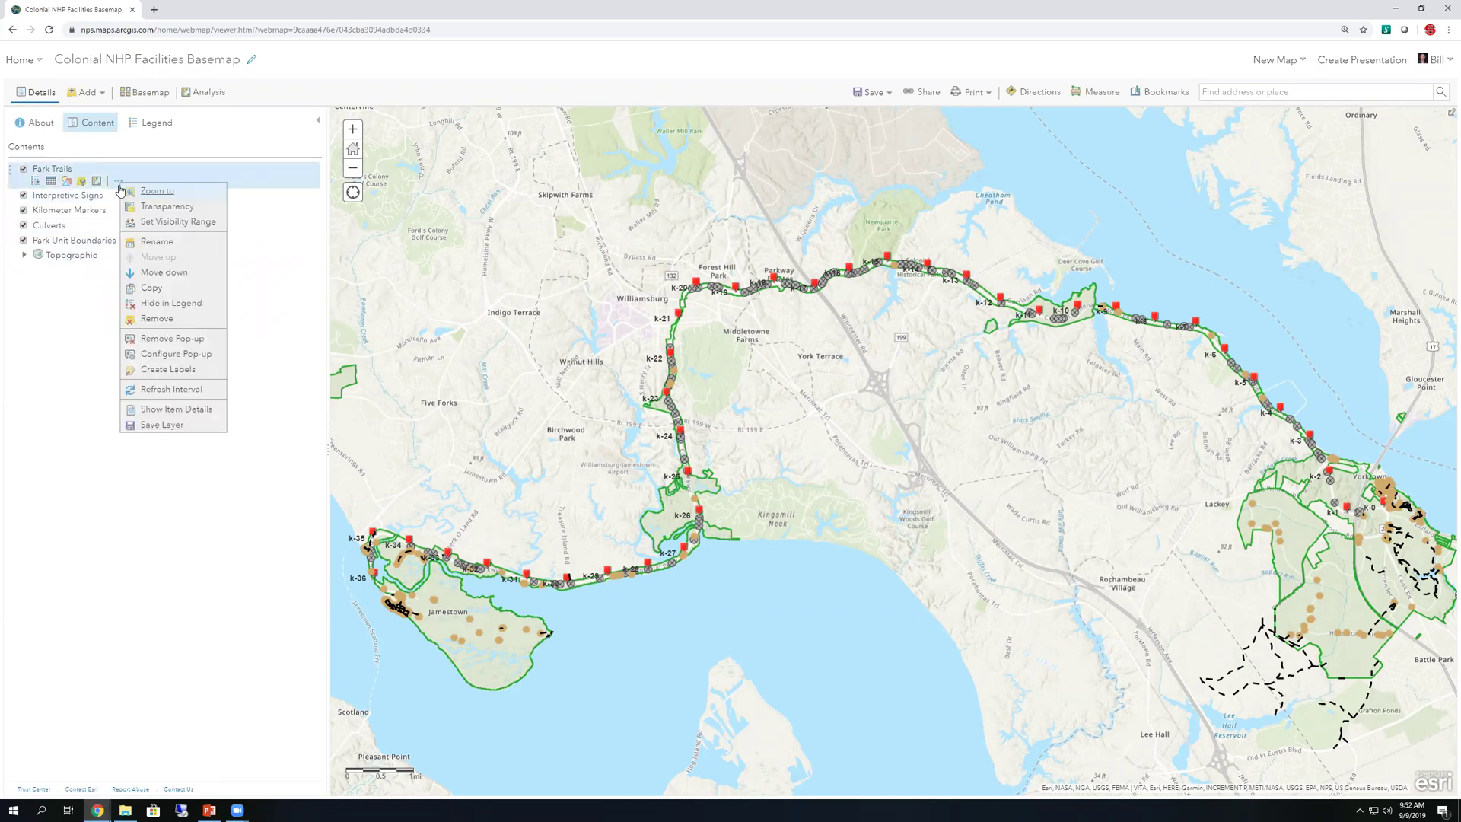
click(168, 242)
click(805, 442)
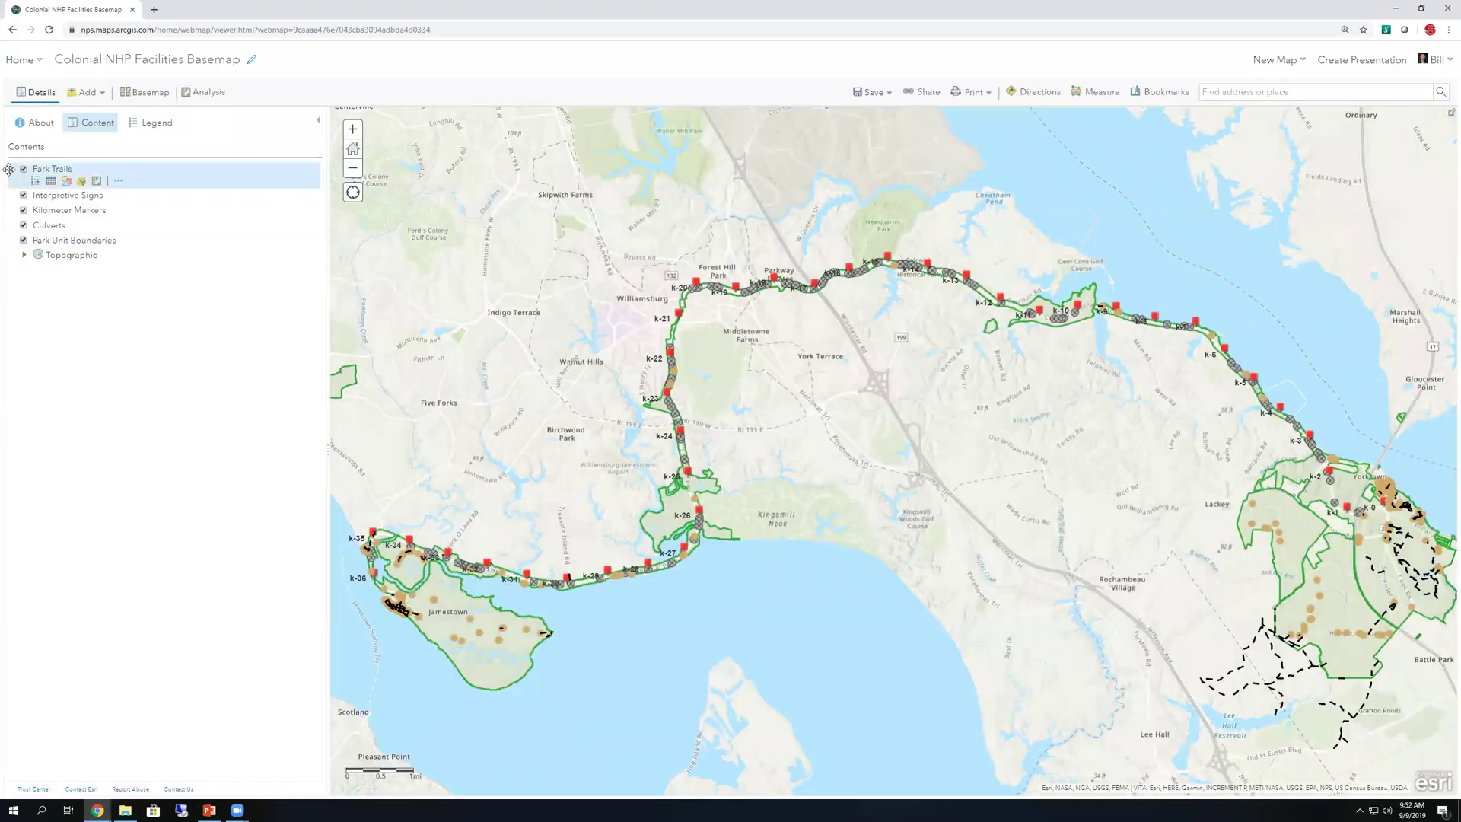
Move the Park Trails layer directly below Interpretive Signs in the layer order.
drag(12, 172, 12, 206)
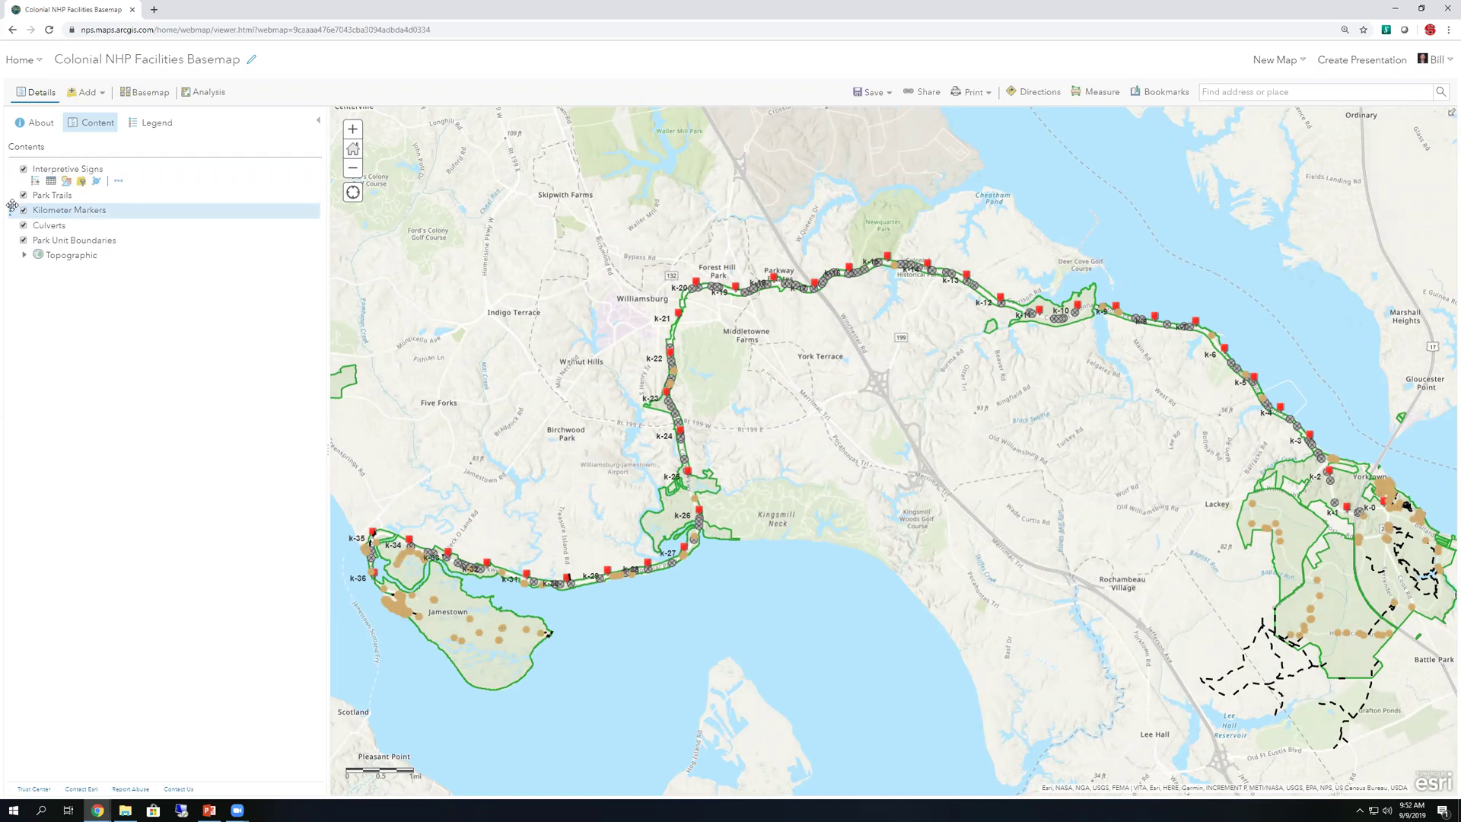